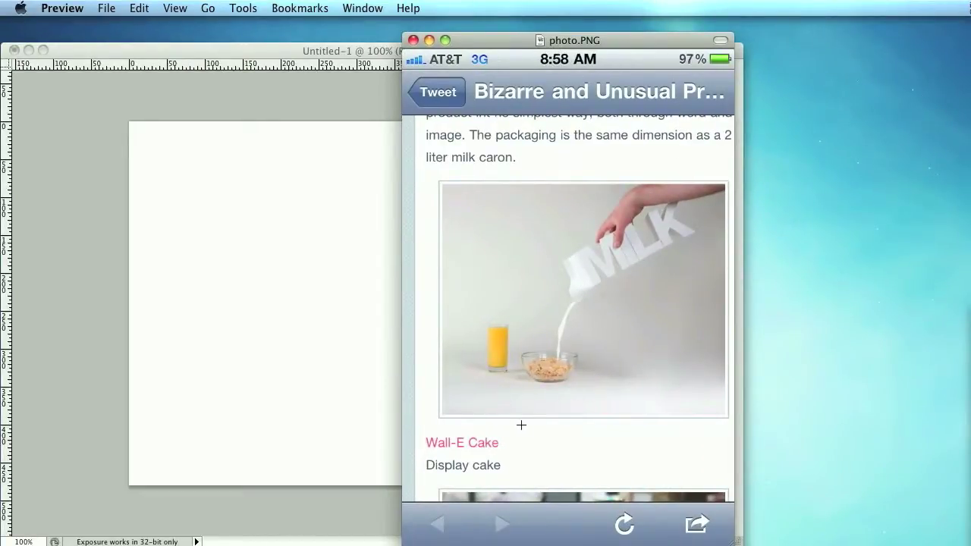
Close the photo.PNG reference image and switch to the blank Untitled-1 document in Photoshop.
left_click_drag(590, 40, 589, 34)
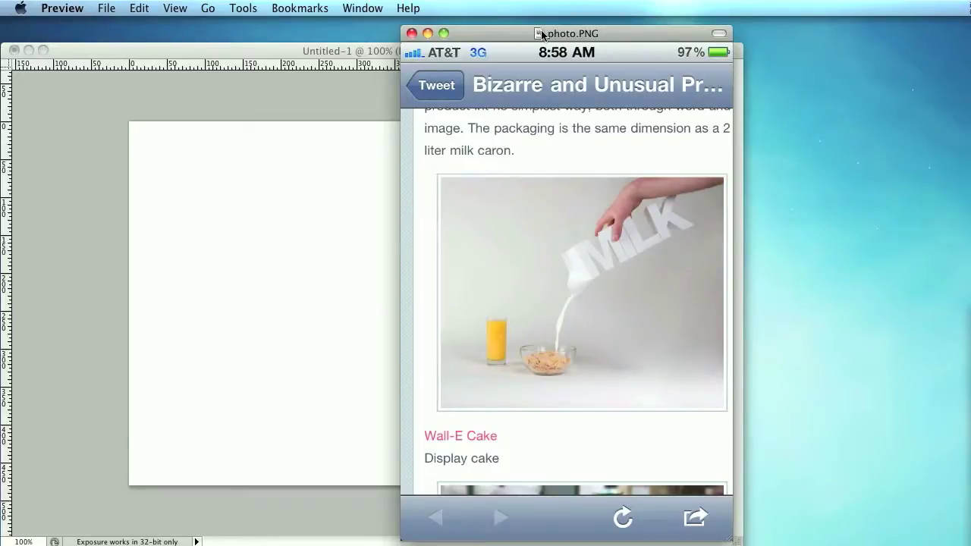
key("super+w")
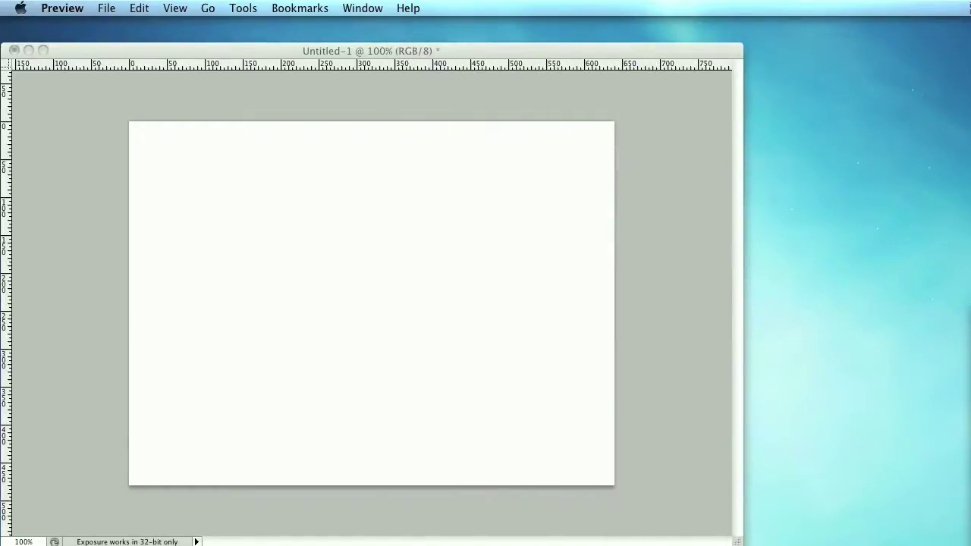
left_click(480, 59)
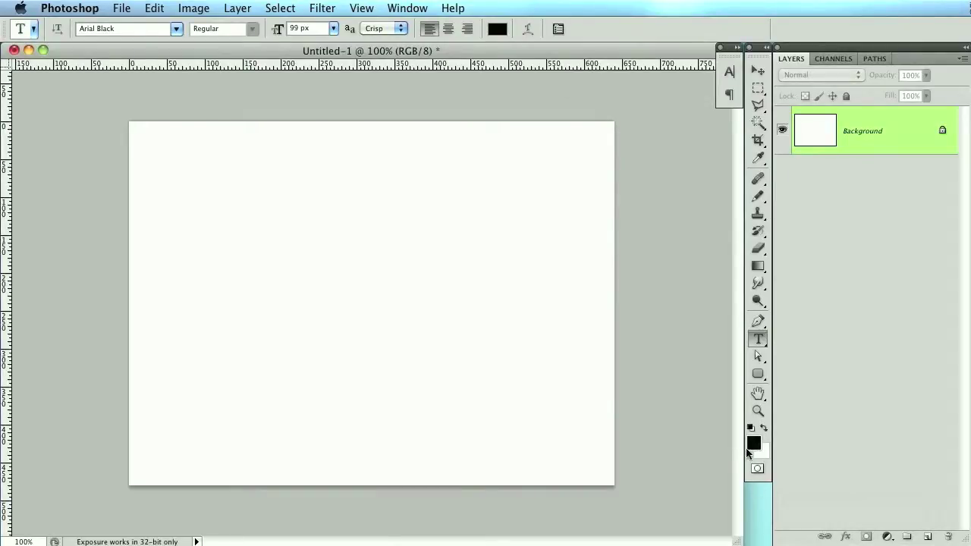
Add the text "MILK" to the canvas in Arial Black at 99 px.
left_click(124, 29)
left_click(240, 301)
type("MIK")
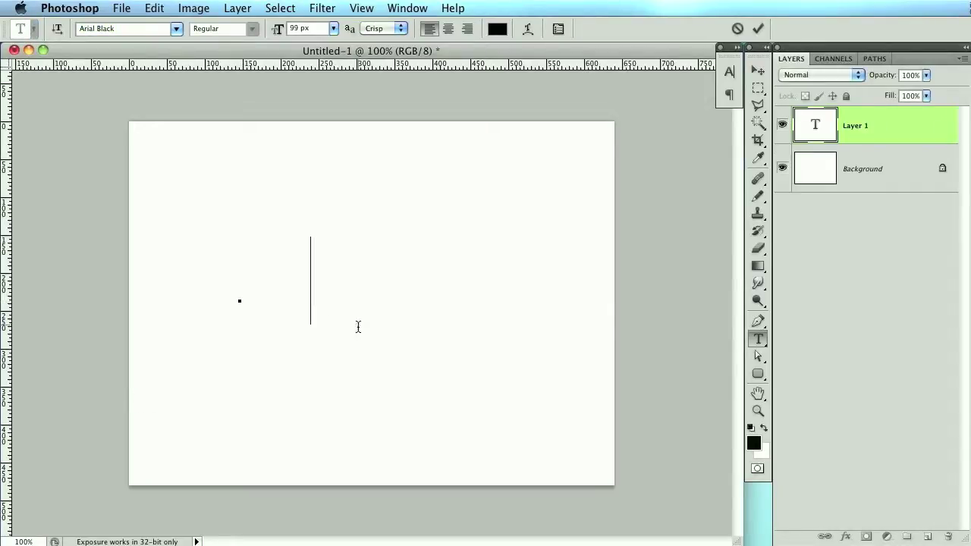
key("BackSpace")
type("LK")
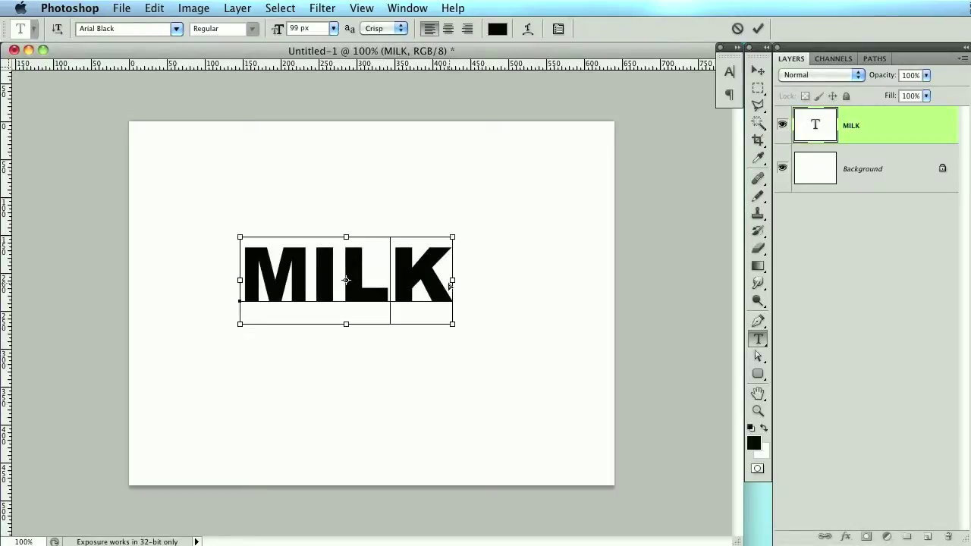
Set the tracking of the whole MILK text to -60.
key("super+a")
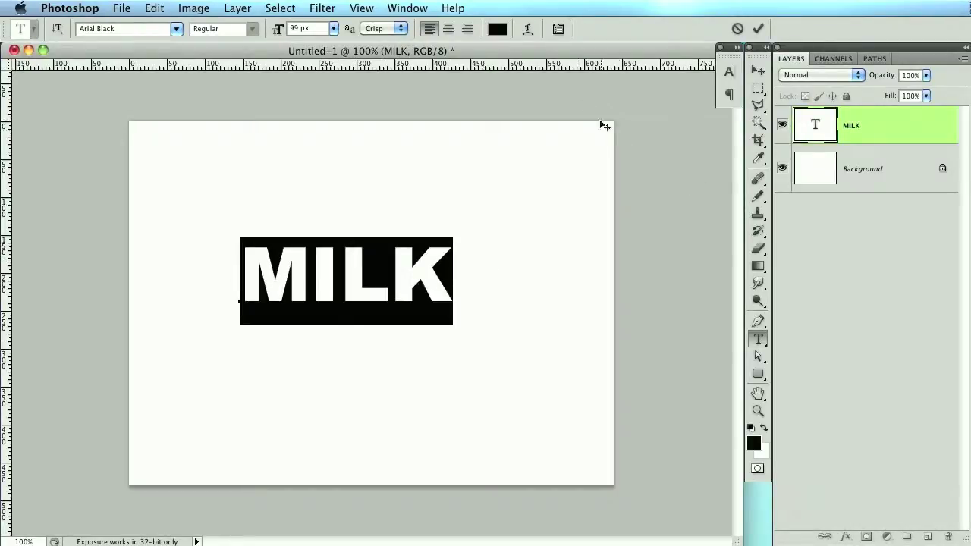
left_click(558, 30)
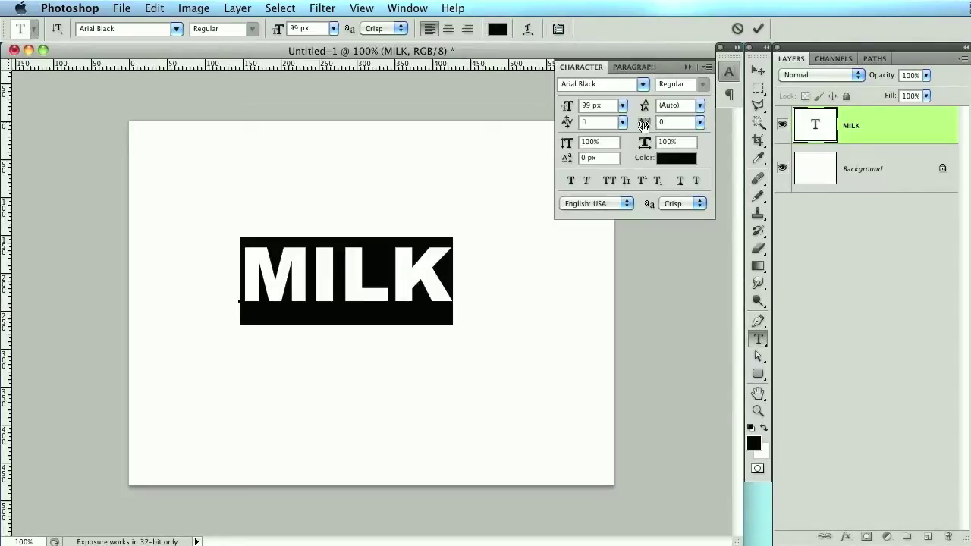
left_click_drag(644, 125, 646, 129)
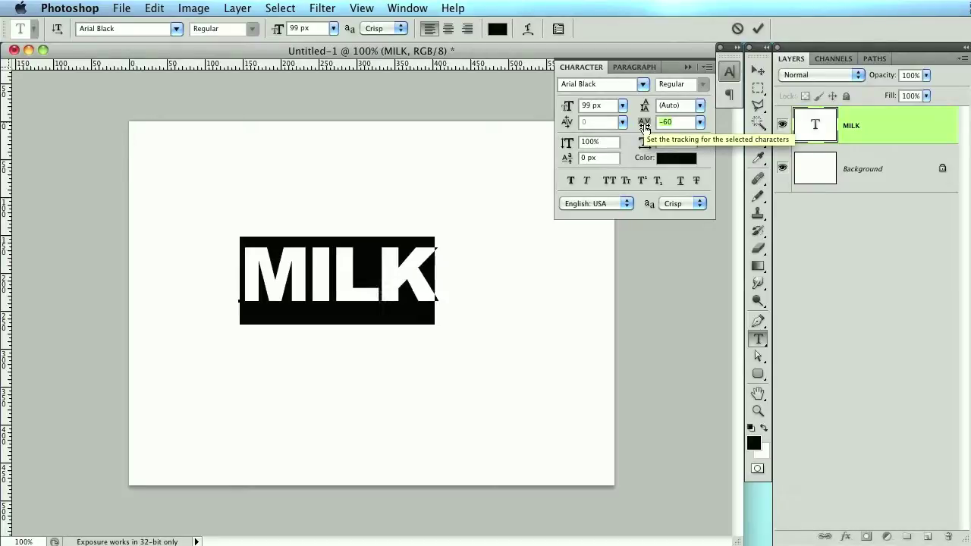
Tighten the tracking of only the letters MIL to -120.
left_click(378, 280)
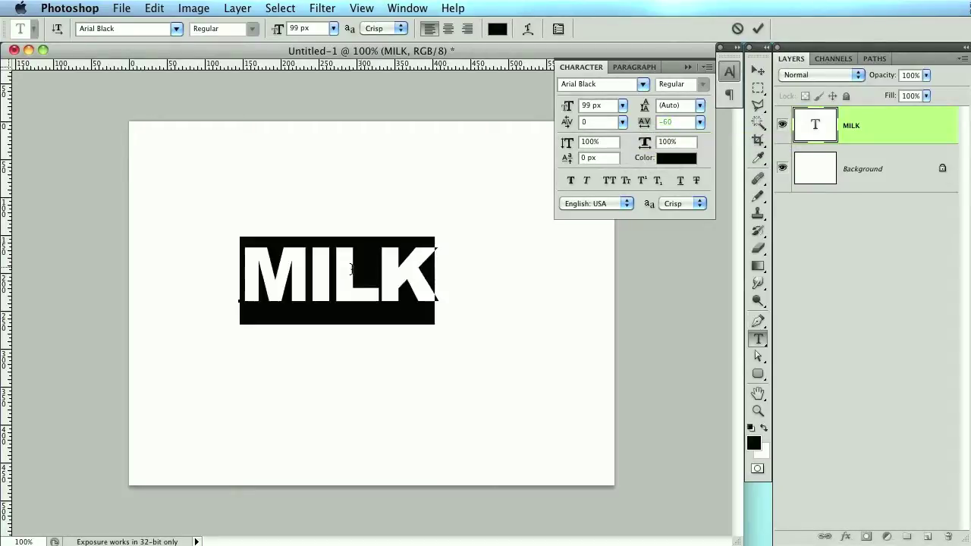
left_click(241, 282)
left_click_drag(241, 282, 369, 288)
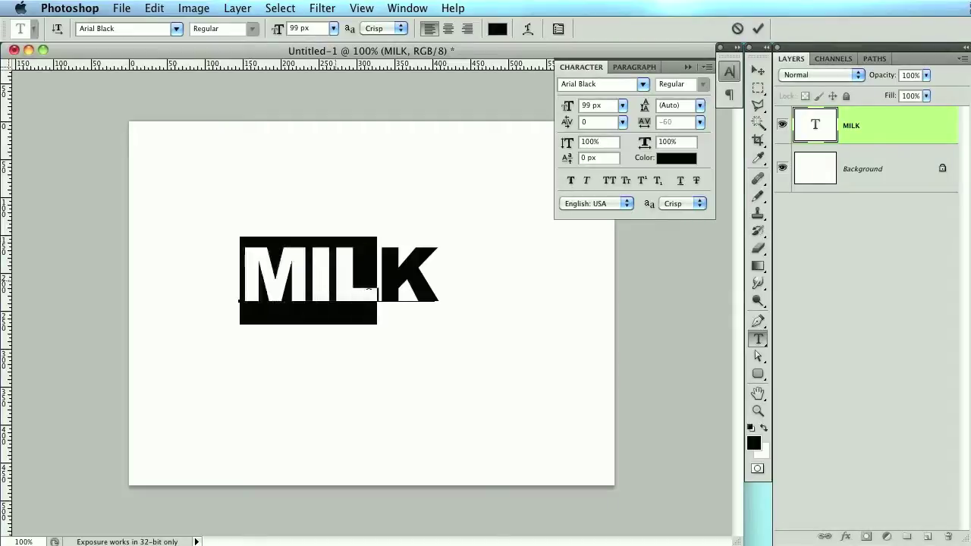
left_click_drag(644, 128, 645, 127)
key("Right")
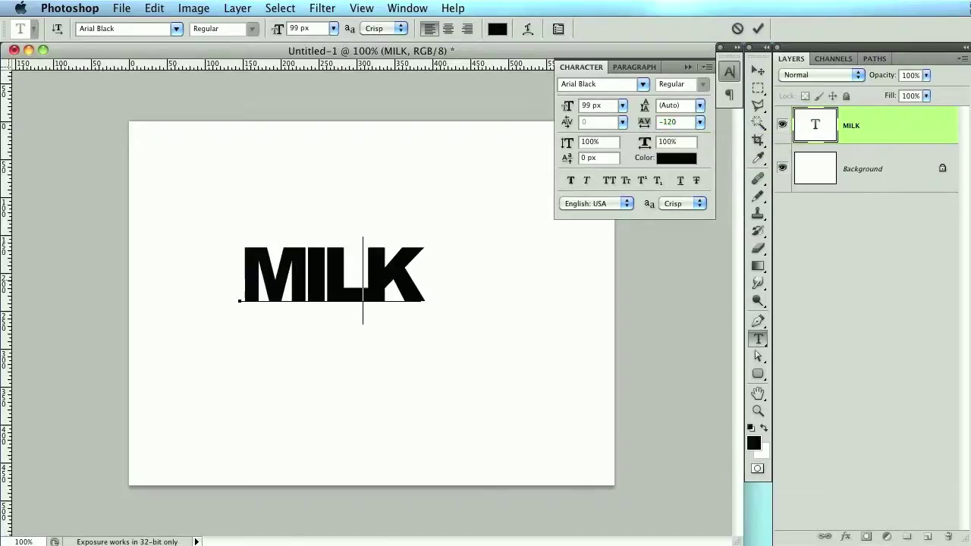
Set the tracking of only the letters LK to -60.
key("shift+End")
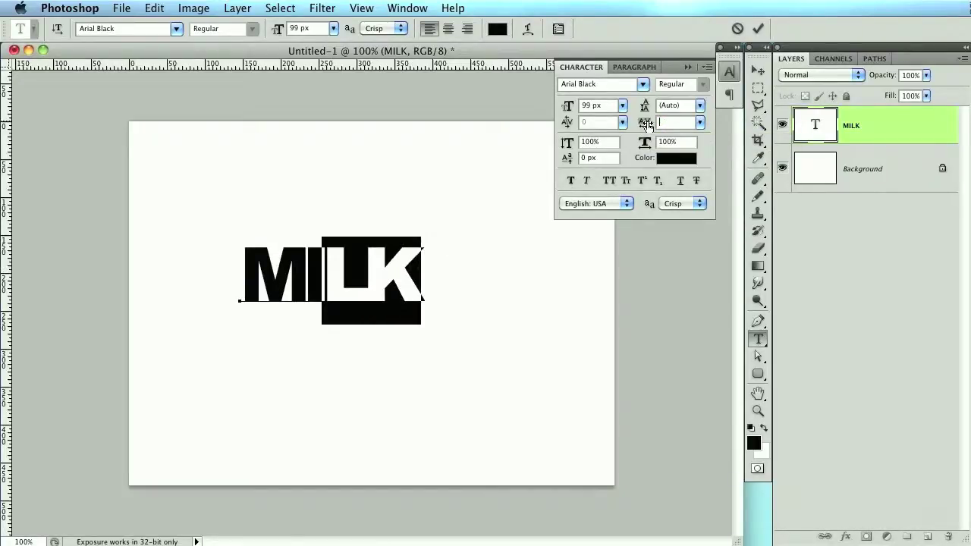
type("40")
key("Return")
left_click_drag(647, 125, 642, 125)
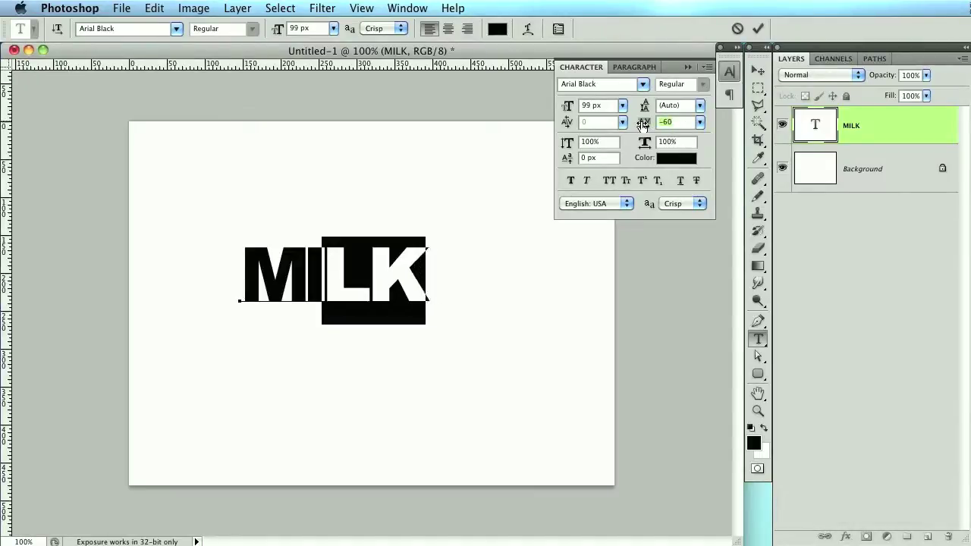
Commit the MILK text edit and move the word into the upper-right area of the canvas.
left_click(372, 273)
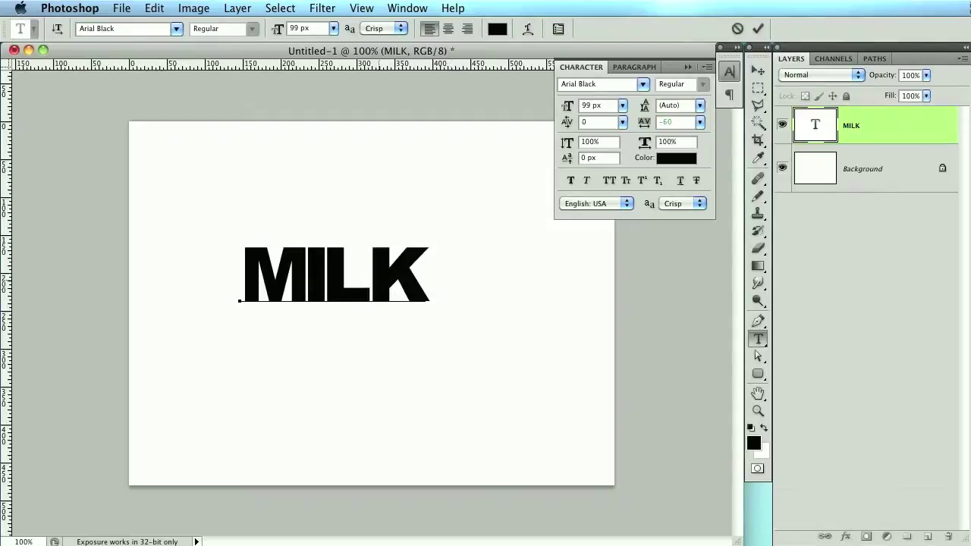
left_click(688, 70)
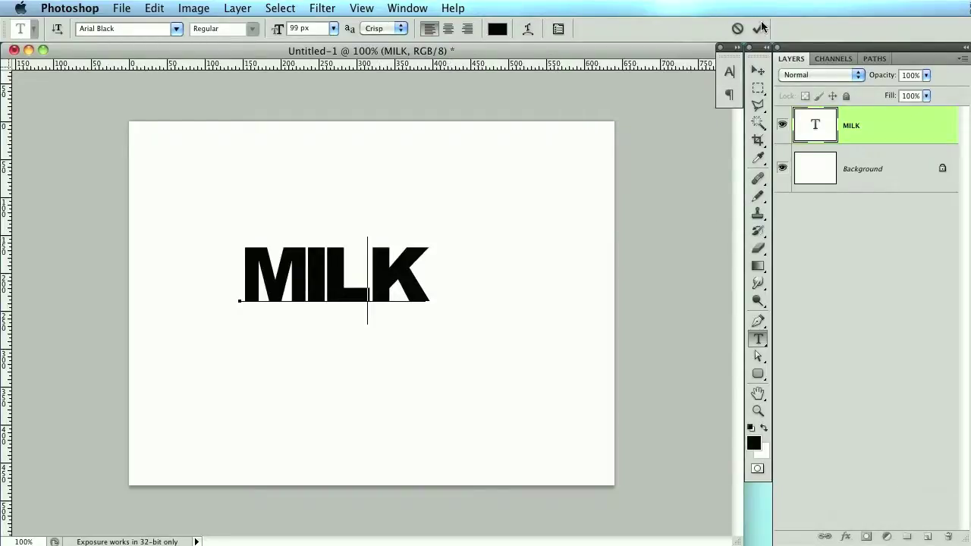
left_click(758, 28)
left_click(759, 70)
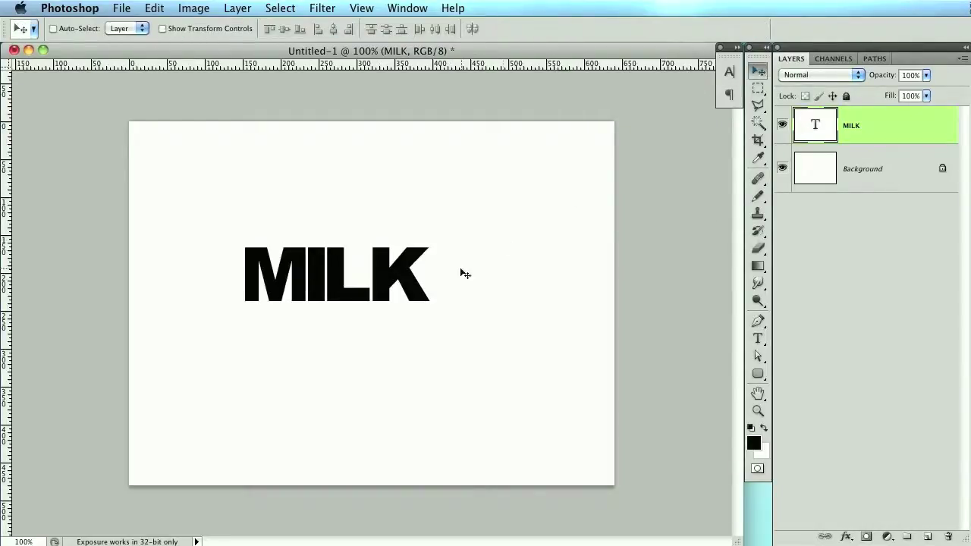
left_click_drag(380, 274, 470, 240)
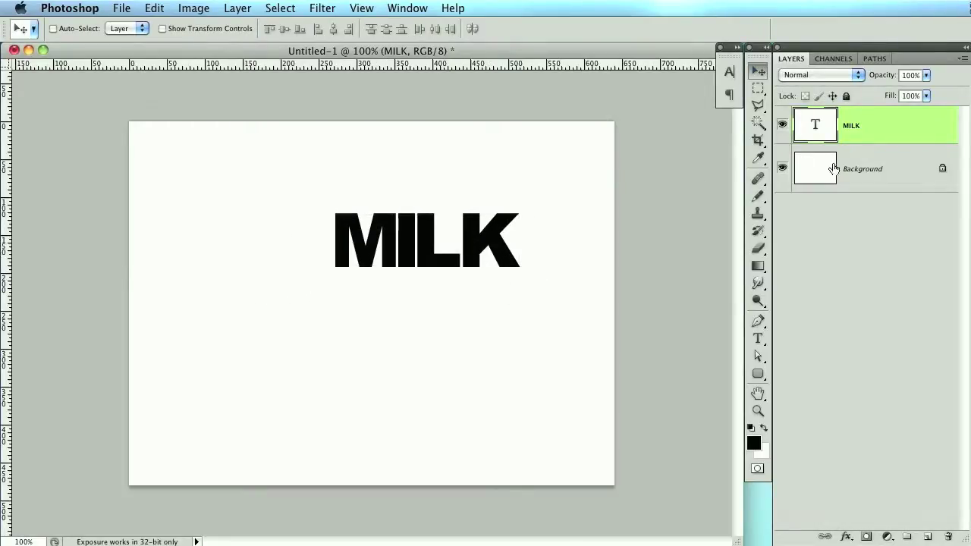
Convert the locked Background into a regular layer with the default settings.
left_click(882, 169)
double_click(884, 169)
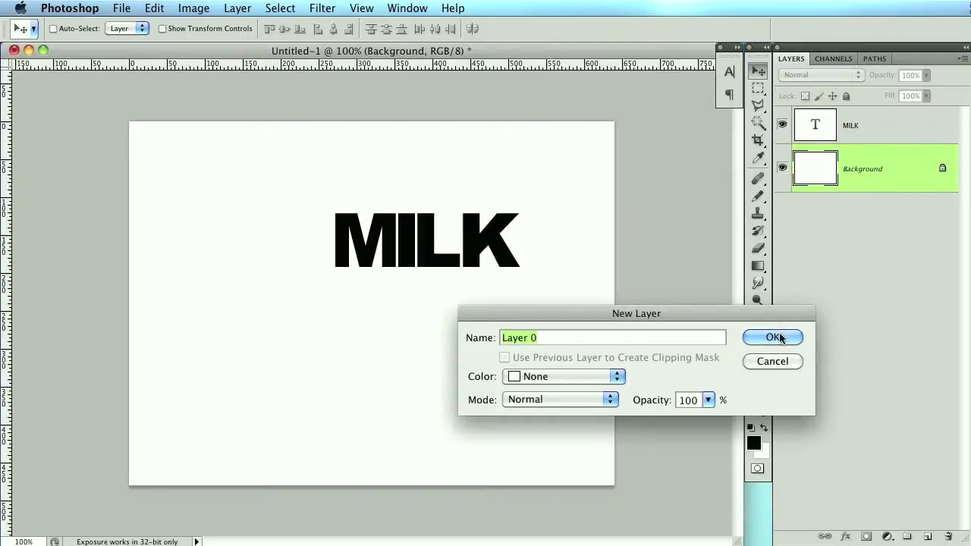
left_click(773, 337)
Add a gradient overlay to the former background layer and recolor the gradient's black stop to a very light gray.
double_click(900, 170)
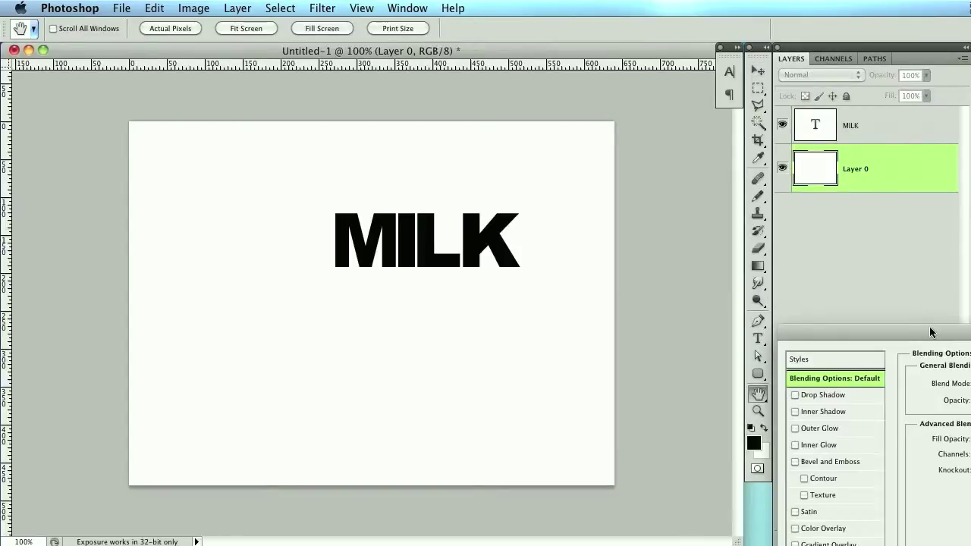
left_click(531, 337)
left_click(709, 225)
left_click_drag(835, 284, 737, 128)
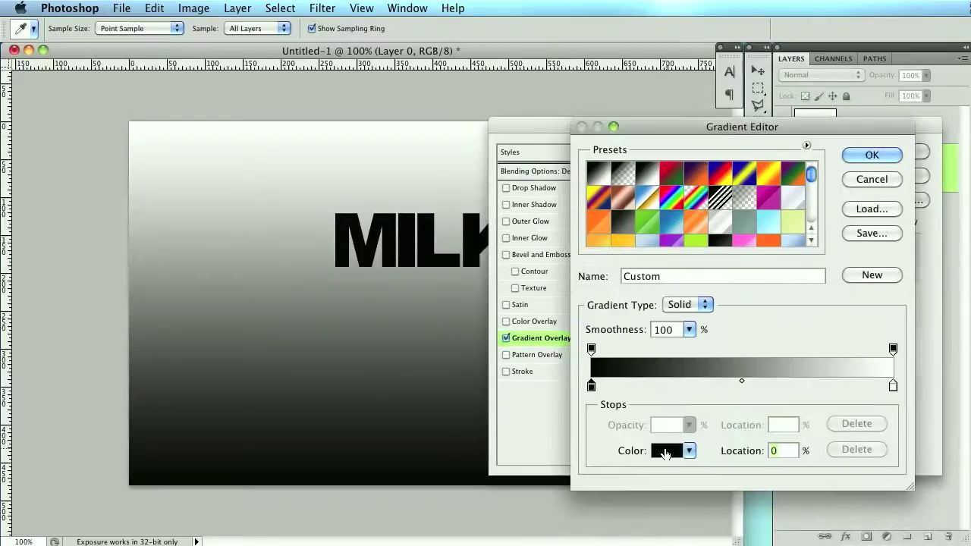
left_click(665, 451)
left_click_drag(781, 197, 651, 193)
left_click(471, 236)
left_click(825, 217)
Recolor the gradient's white stop to a light gray and apply the overlay.
left_click(893, 385)
left_click(665, 452)
left_click(469, 267)
left_click(825, 217)
left_click(871, 155)
left_click(920, 152)
Change the color of the MILK text layer to white.
left_click(884, 129)
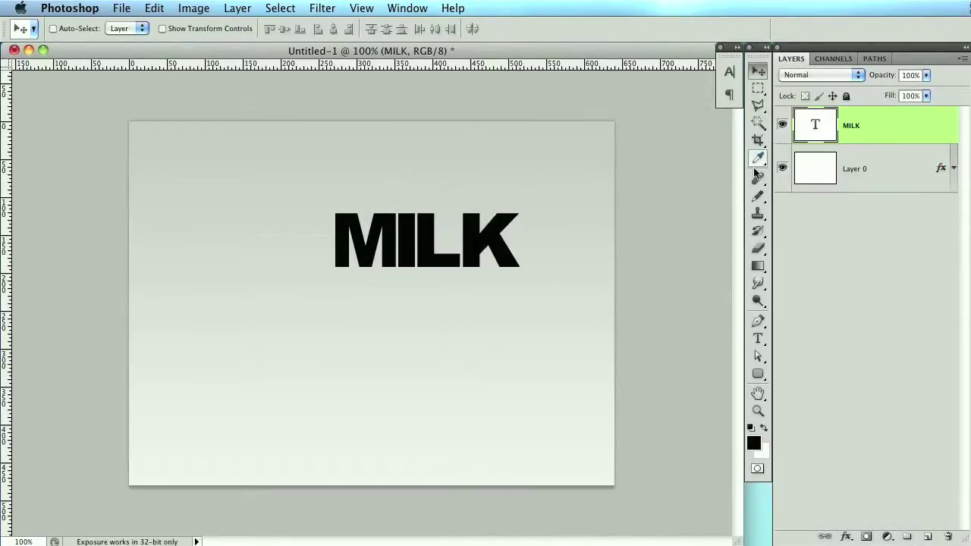
left_click(757, 338)
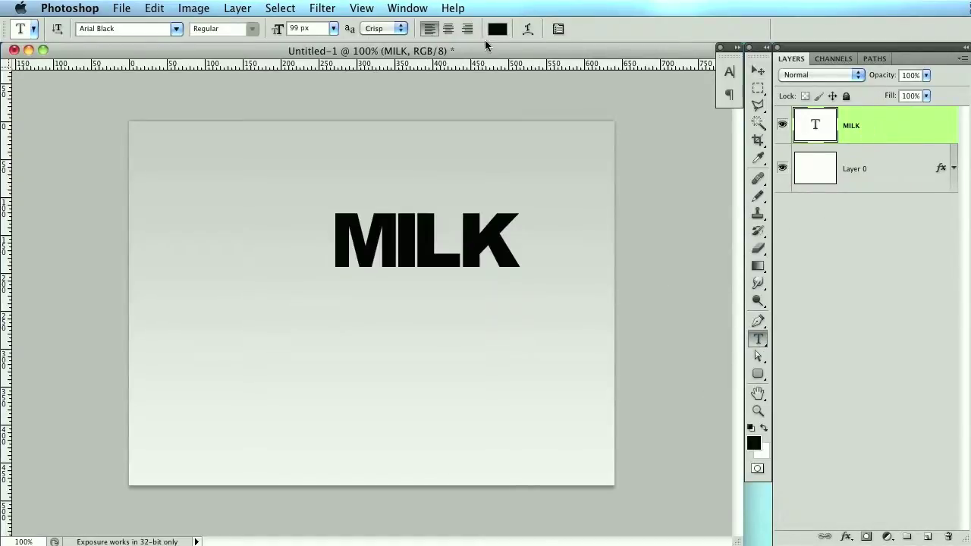
left_click(497, 28)
left_click_drag(501, 243, 381, 104)
key("Return")
Add a drop shadow to the MILK layer with the Normal blend mode.
double_click(883, 124)
left_click_drag(728, 127, 727, 166)
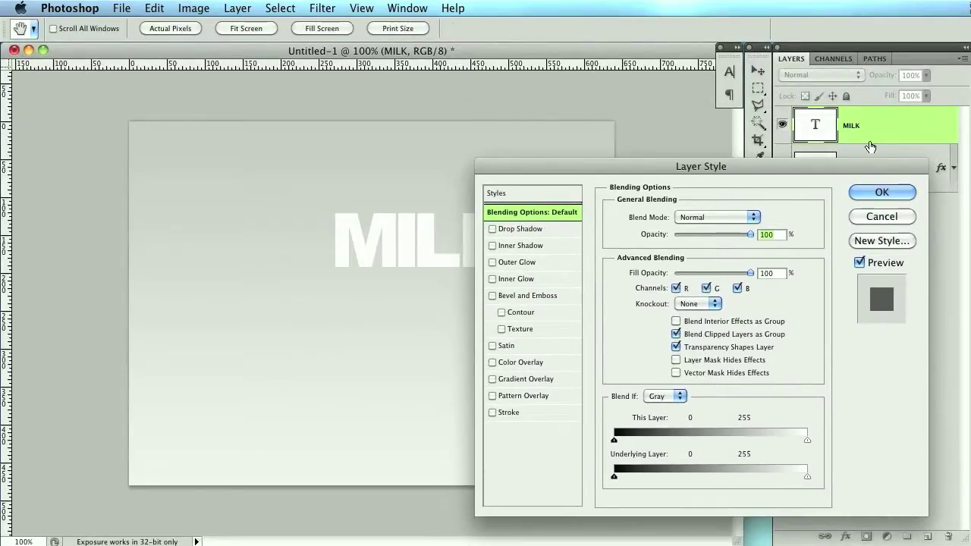
left_click(491, 228)
left_click(510, 230)
left_click_drag(609, 167, 653, 138)
left_click(747, 195)
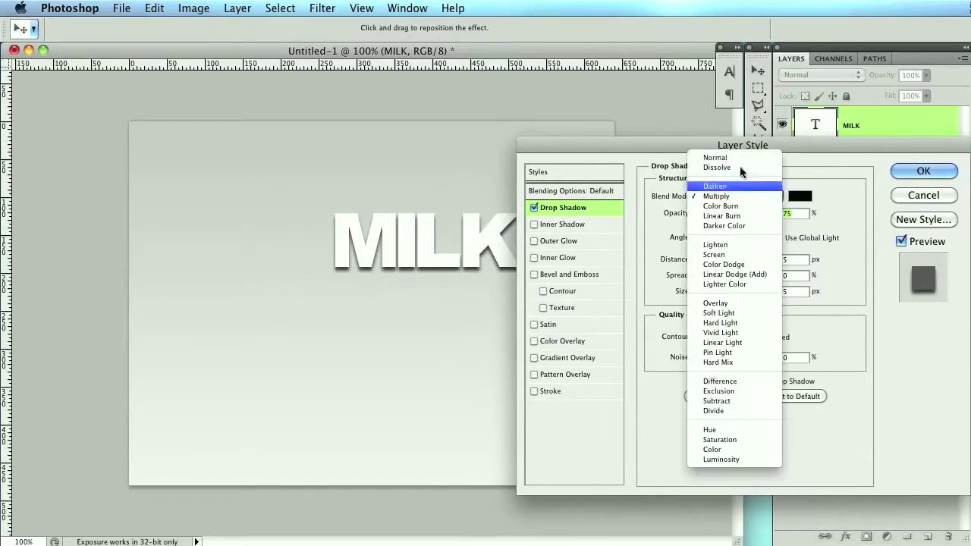
left_click(740, 151)
Set the drop shadow's color to a medium gray sampled from neutral tones.
left_click(801, 198)
left_click(449, 317)
left_click(437, 325)
left_click_drag(438, 325, 436, 287)
left_click(843, 219)
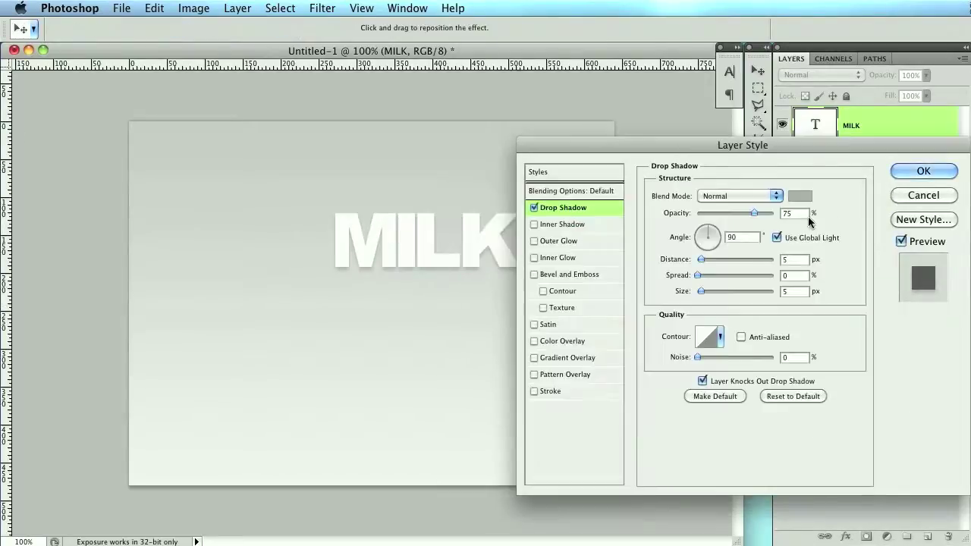
Set the drop shadow's distance to 23 px, spread to 100% and size to 0 px.
left_click_drag(712, 257, 773, 276)
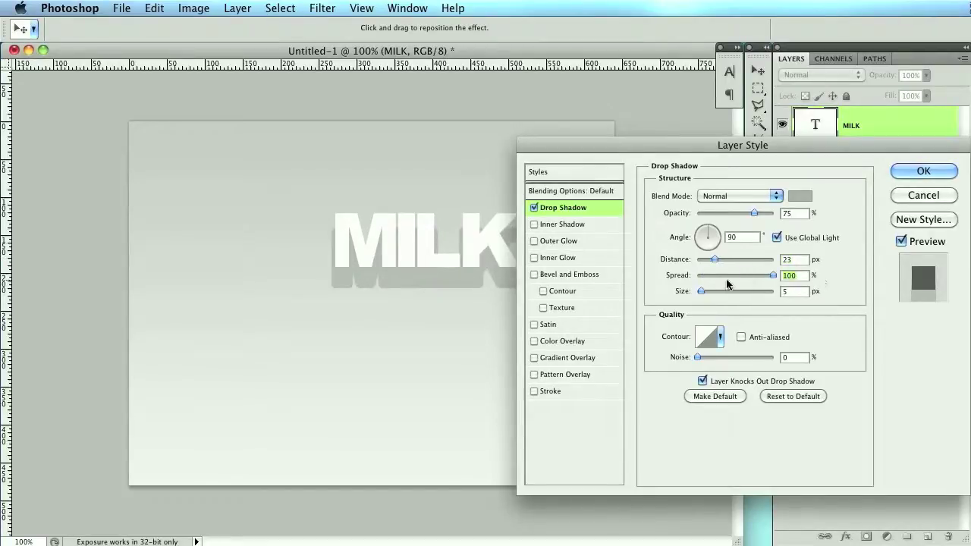
left_click_drag(699, 295, 685, 292)
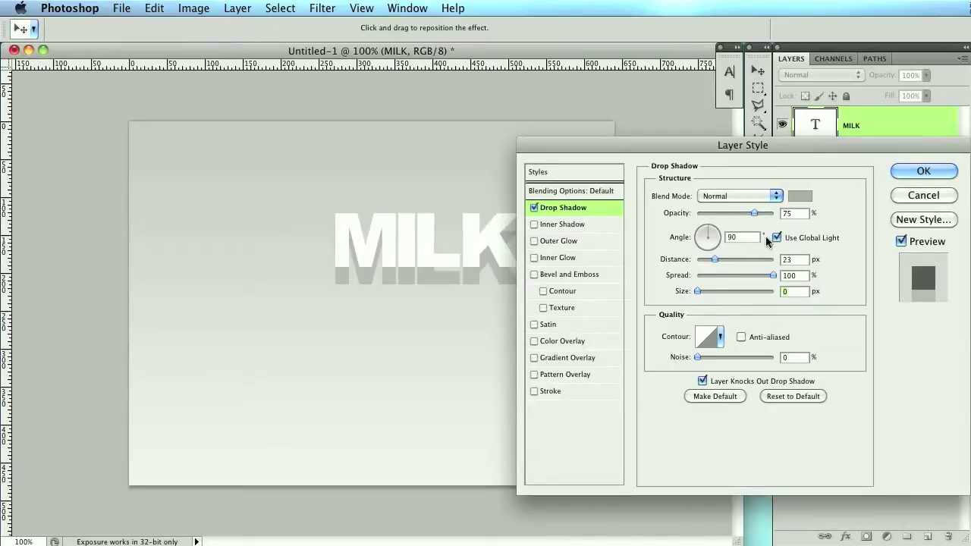
Turn off global light for the drop shadow and set its angle to 1°.
left_click(776, 238)
double_click(734, 237)
type("120")
key("BackSpace")
key("BackSpace")
key("BackSpace")
type("0")
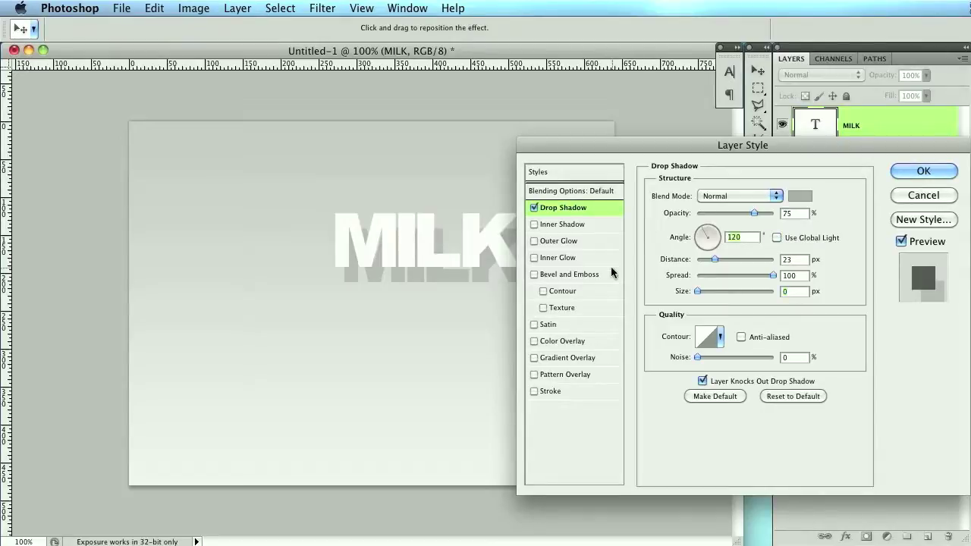
key("Up")
Reduce the drop shadow's distance to 12 px and apply the layer style.
left_click_drag(714, 260, 704, 259)
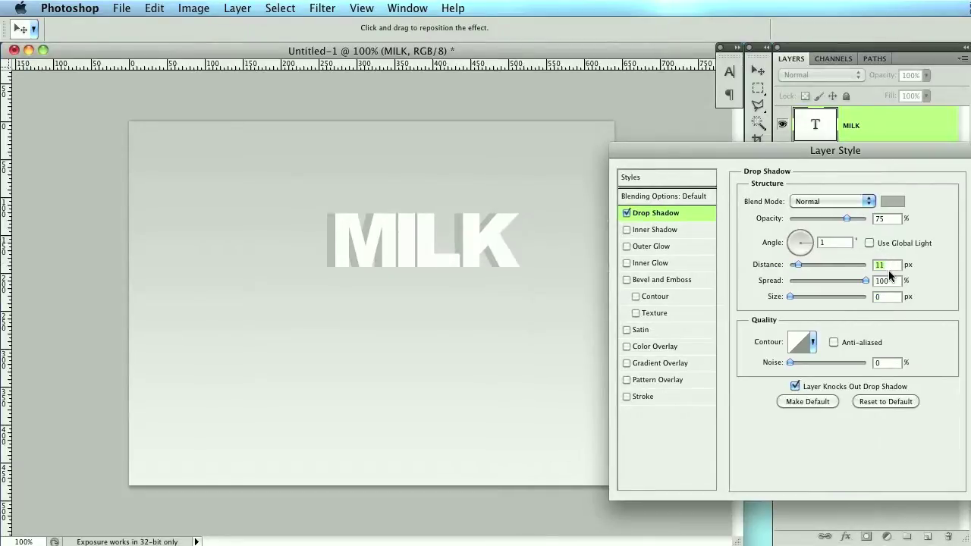
key("Down")
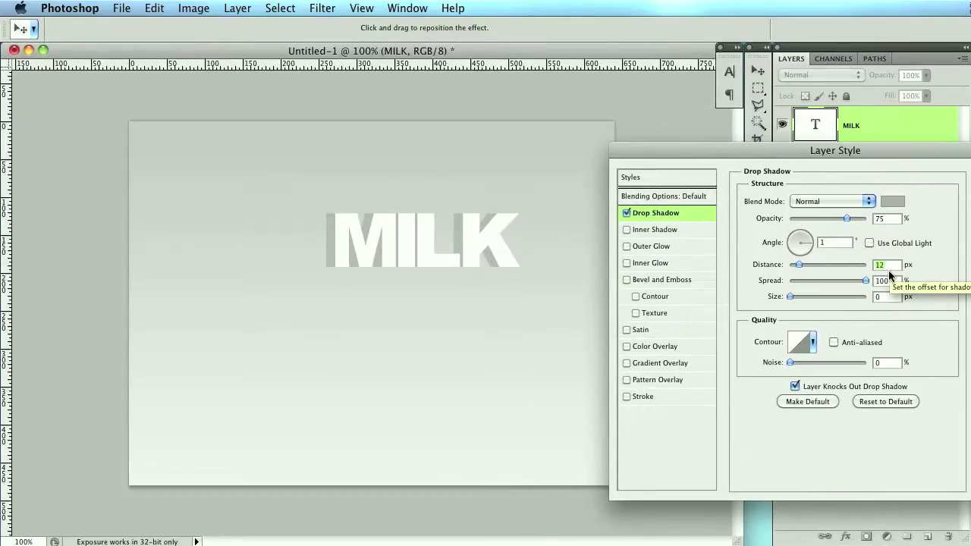
left_click(886, 267)
left_click_drag(897, 152, 835, 150)
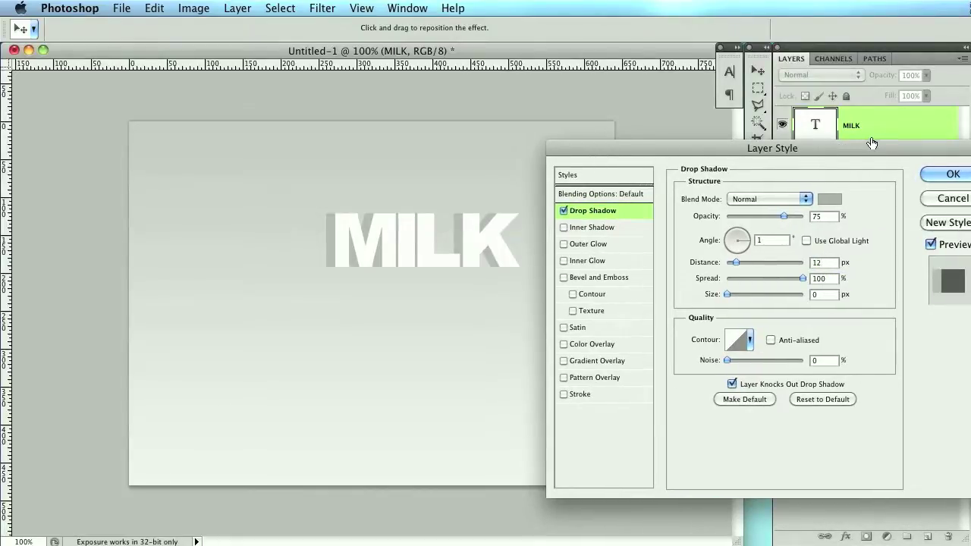
left_click(953, 173)
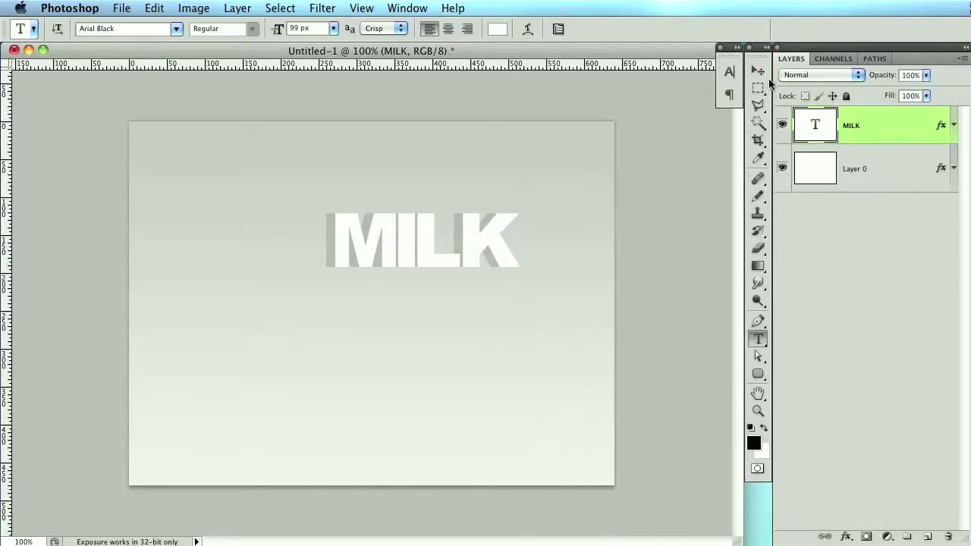
Enlarge the MILK text with Free Transform and reposition it in the canvas's upper-right area.
left_click(757, 70)
left_click_drag(422, 259, 428, 287)
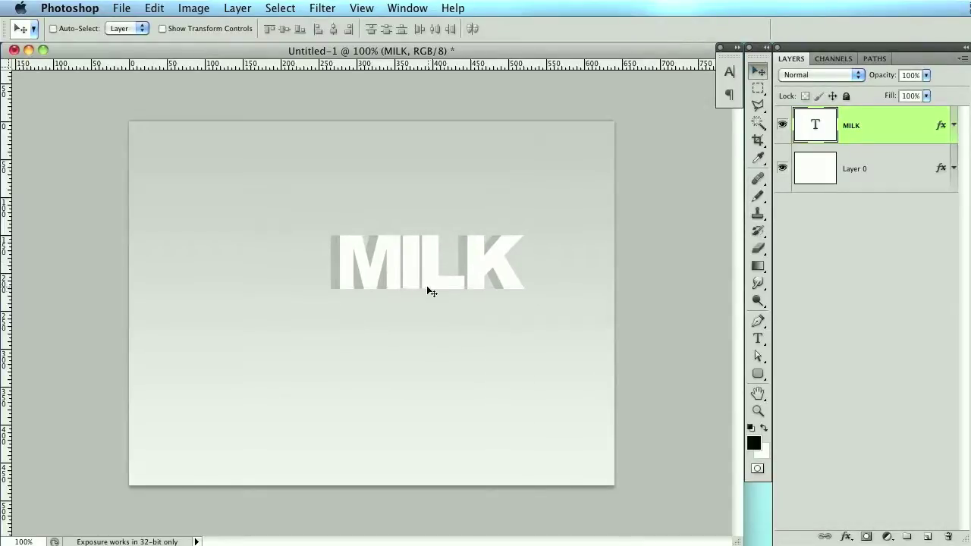
key("super+t")
left_click_drag(523, 317, 572, 341)
key("Return")
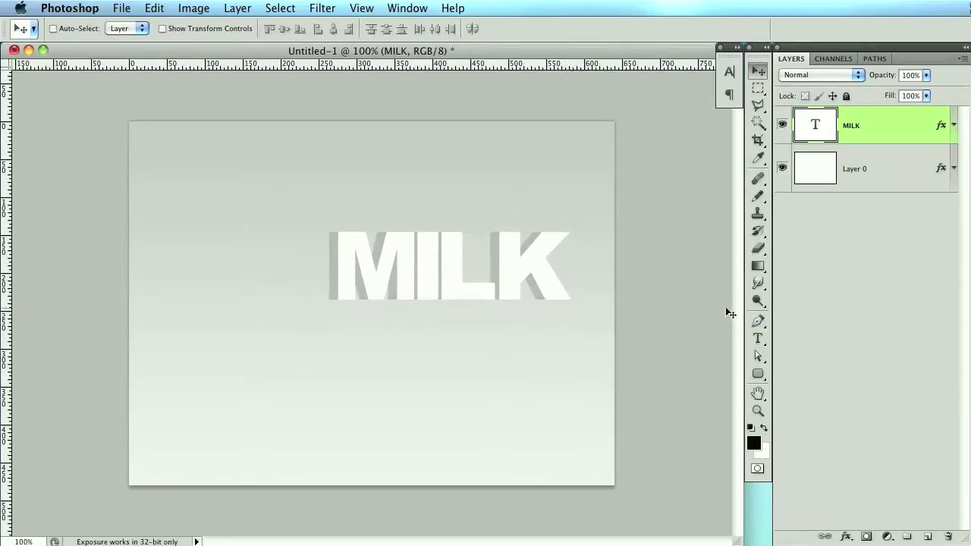
left_click_drag(533, 255, 525, 246)
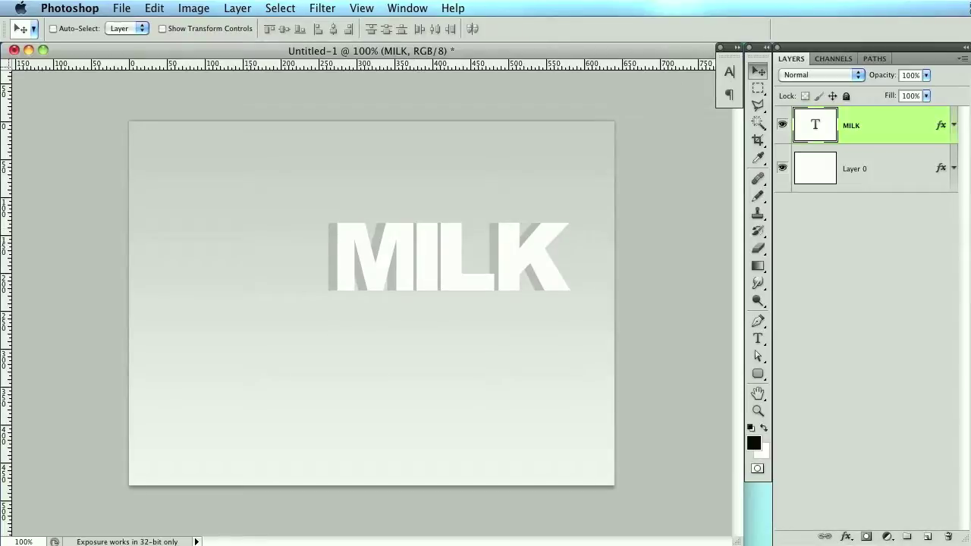
Change the MILK text's drop shadow color to light gray #eaeaea and apply the layer style.
double_click(910, 126)
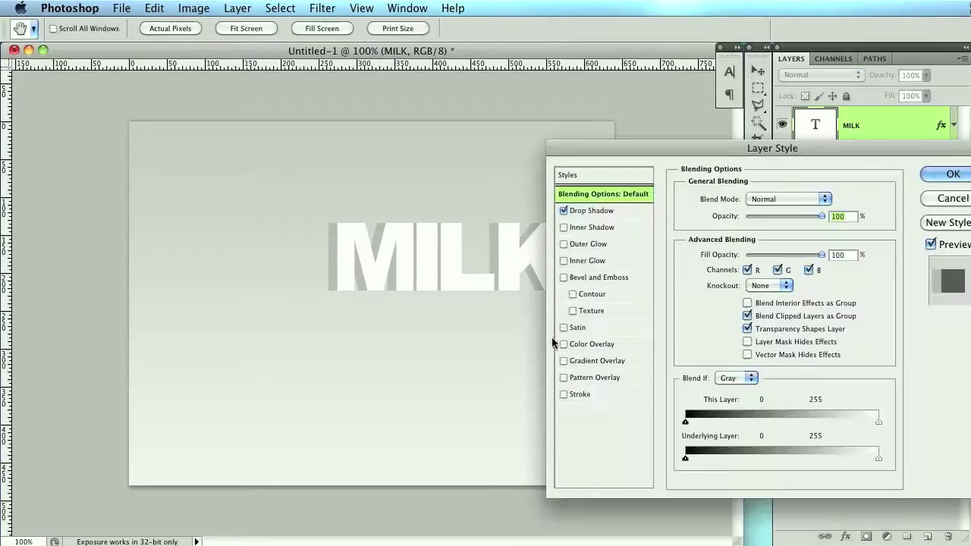
left_click(607, 212)
left_click(829, 199)
left_click_drag(513, 281, 466, 243)
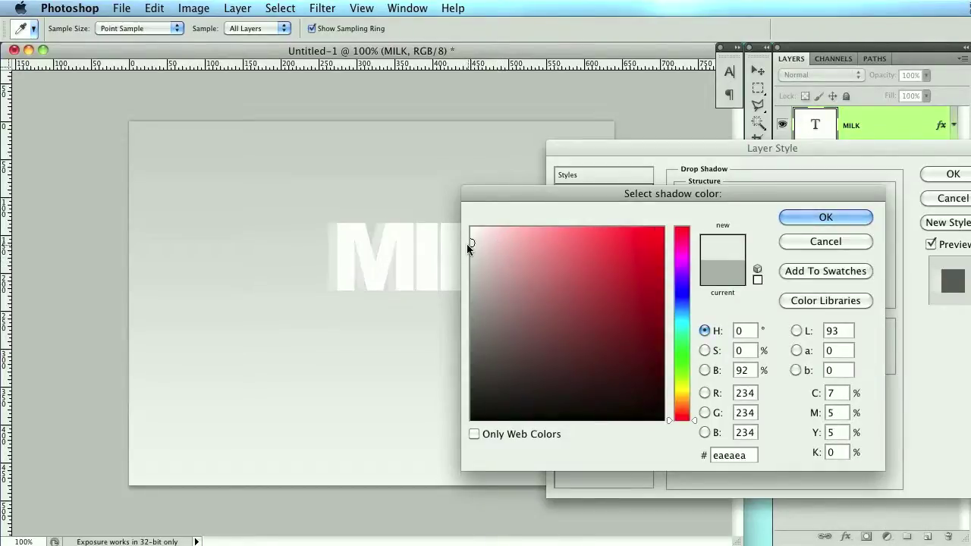
left_click(845, 216)
left_click(953, 174)
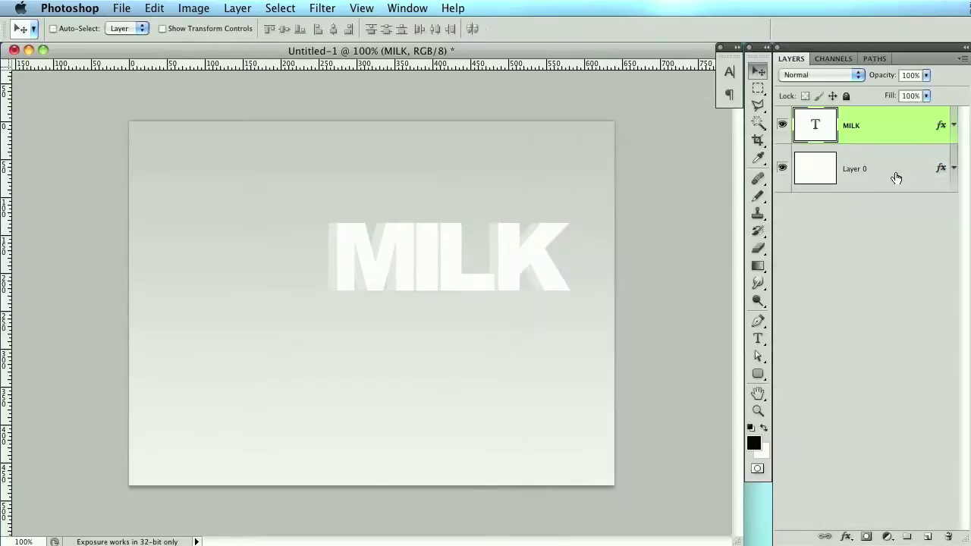
On a new layer above the text, paint soft black Brush strokes over the M's shadowed sides, shrinking the brush down to 25 px.
left_click(928, 536)
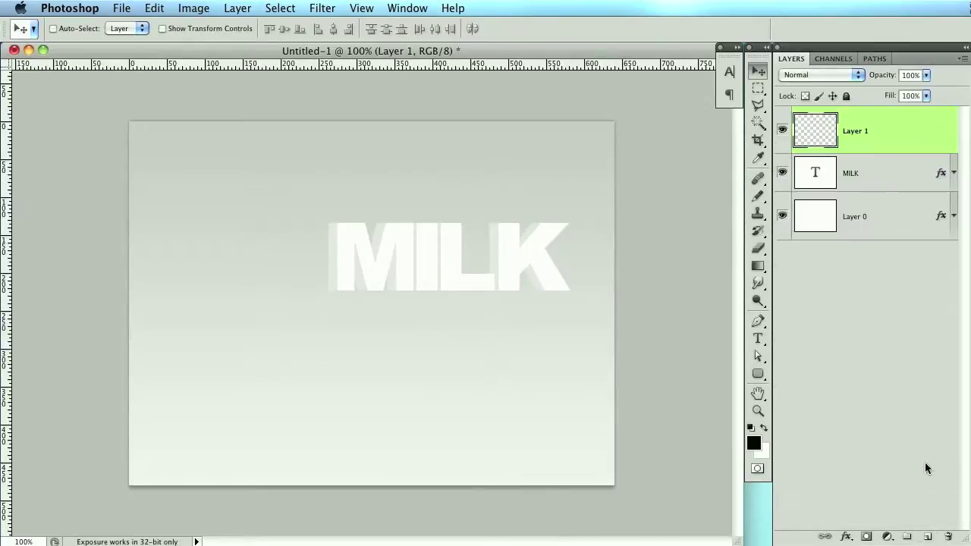
left_click_drag(757, 195, 781, 194)
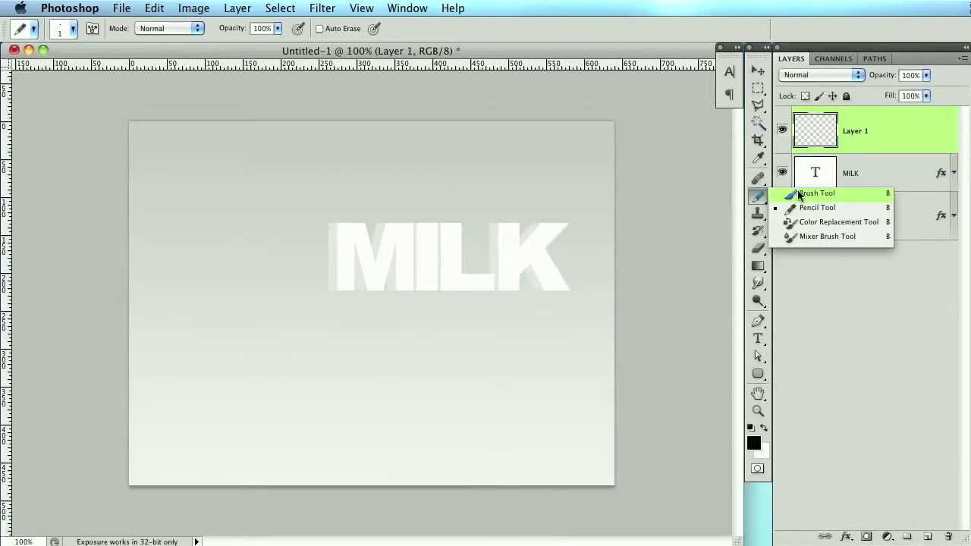
left_click(798, 193)
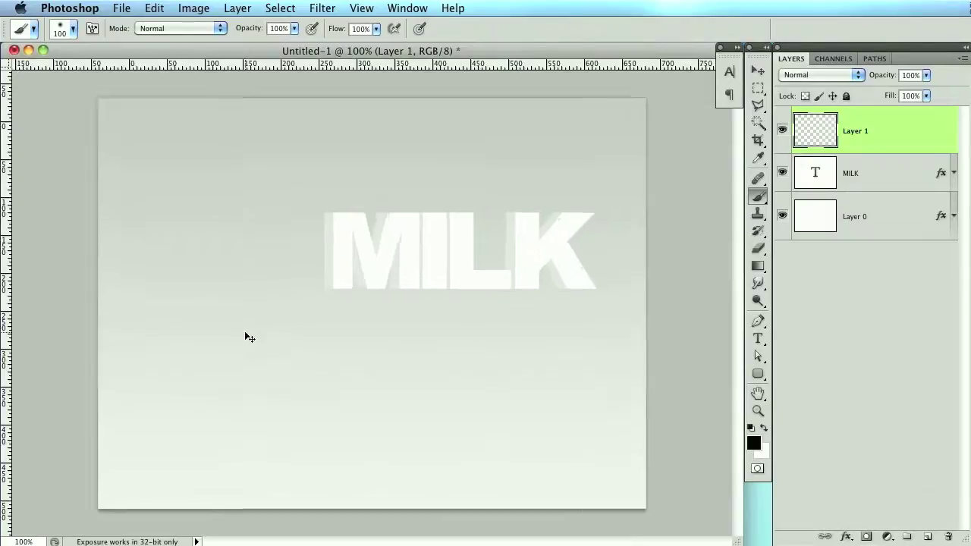
key("super+plus")
left_click_drag(444, 210, 392, 283)
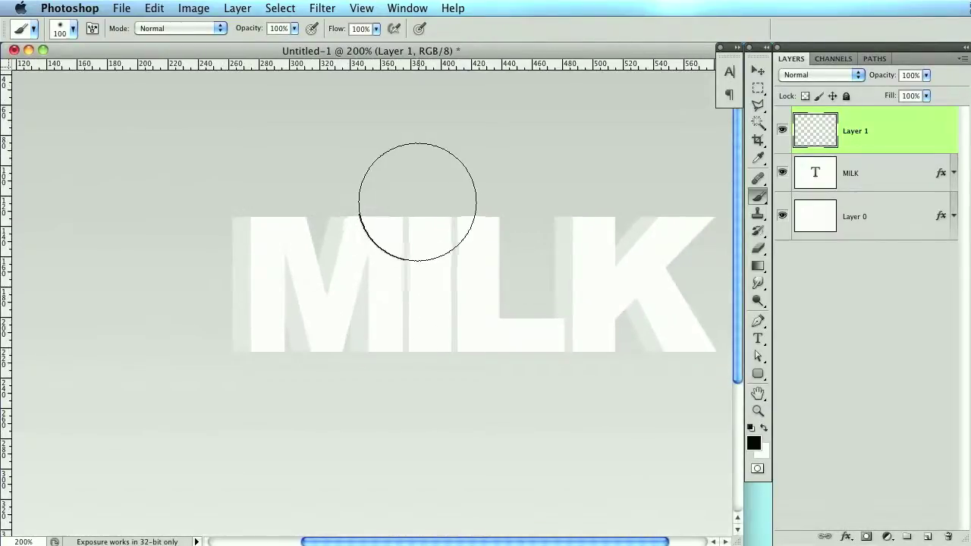
key("bracketleft")
key("bracketleft")
key("bracketleft")
key("bracketleft")
key("bracketleft")
mouse_move(366, 214)
left_mouse_down()
mouse_move(374, 240)
mouse_move(352, 302)
mouse_move(369, 243)
left_mouse_up()
key("bracketleft")
key("bracketleft")
key("bracketleft")
mouse_move(296, 264)
left_mouse_down()
mouse_move(317, 325)
mouse_move(288, 302)
mouse_move(334, 379)
left_mouse_up()
left_click_drag(374, 327, 375, 364)
key("bracketleft")
mouse_move(258, 213)
left_mouse_down()
mouse_move(258, 238)
mouse_move(249, 207)
mouse_move(255, 372)
mouse_move(257, 346)
mouse_move(224, 342)
mouse_move(254, 373)
left_mouse_up()
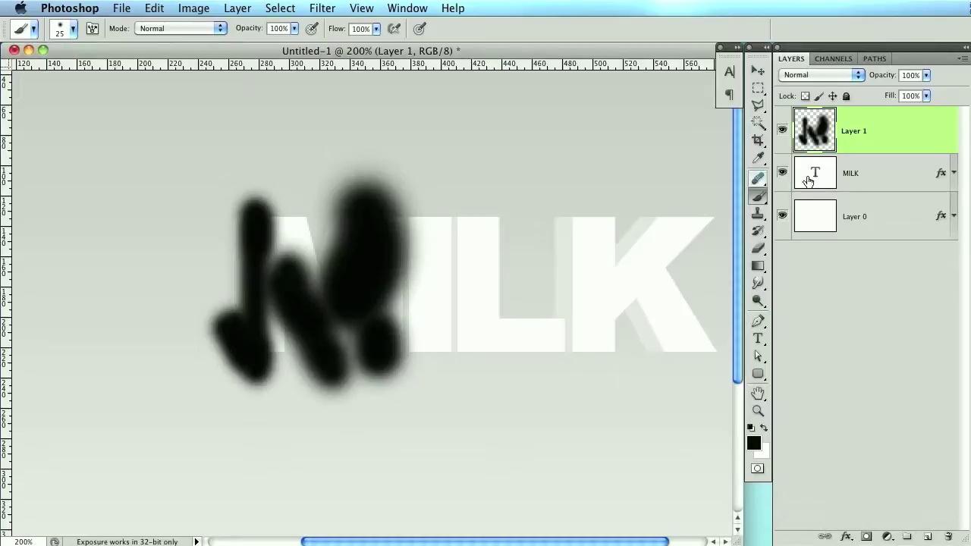
Duplicate the MILK text layer and convert the upper copy to a smart object.
left_click(897, 182)
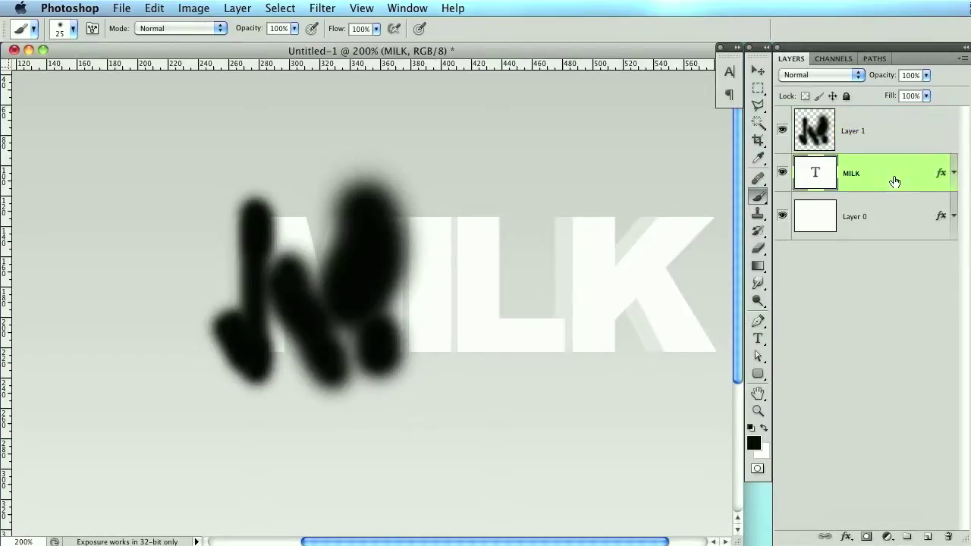
right_click(878, 173)
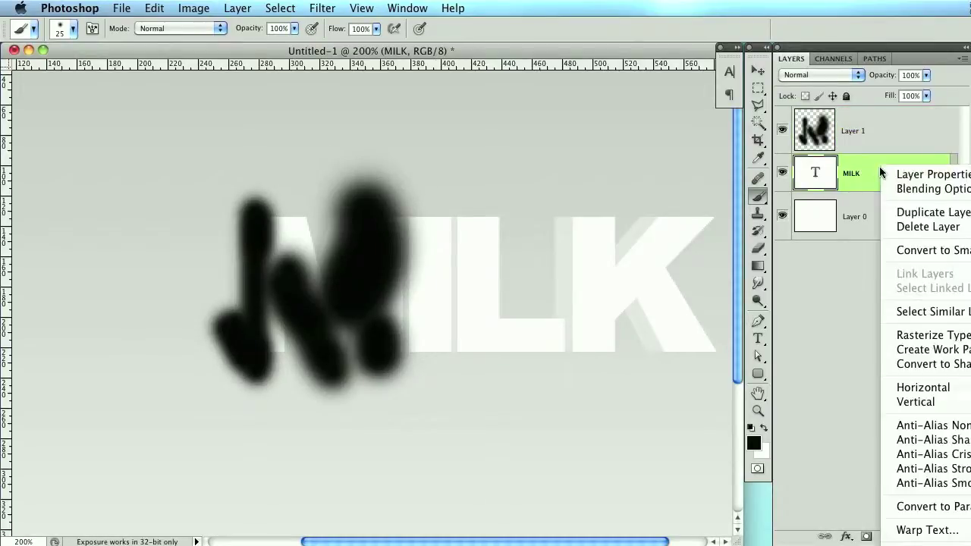
left_click(846, 177)
left_click_drag(887, 177, 926, 538)
right_click(887, 175)
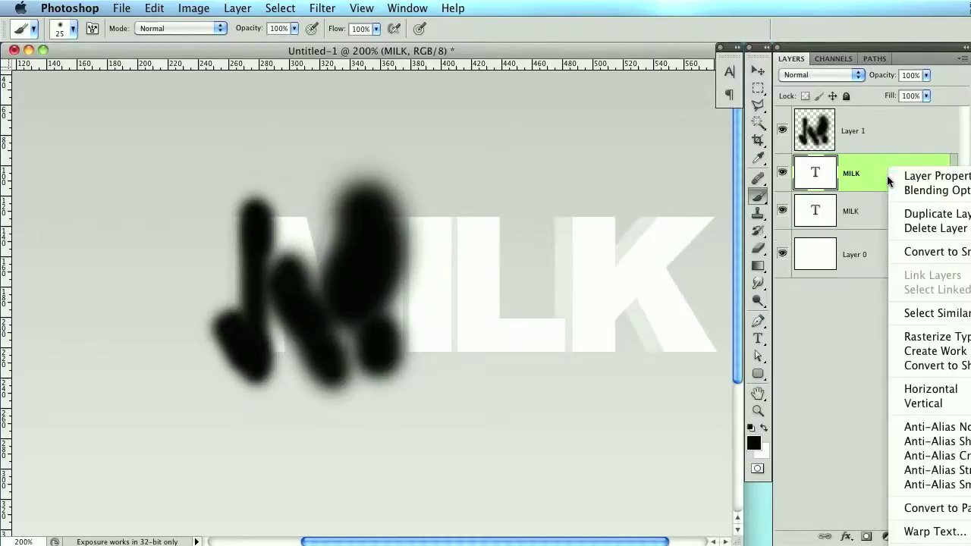
left_click(953, 253)
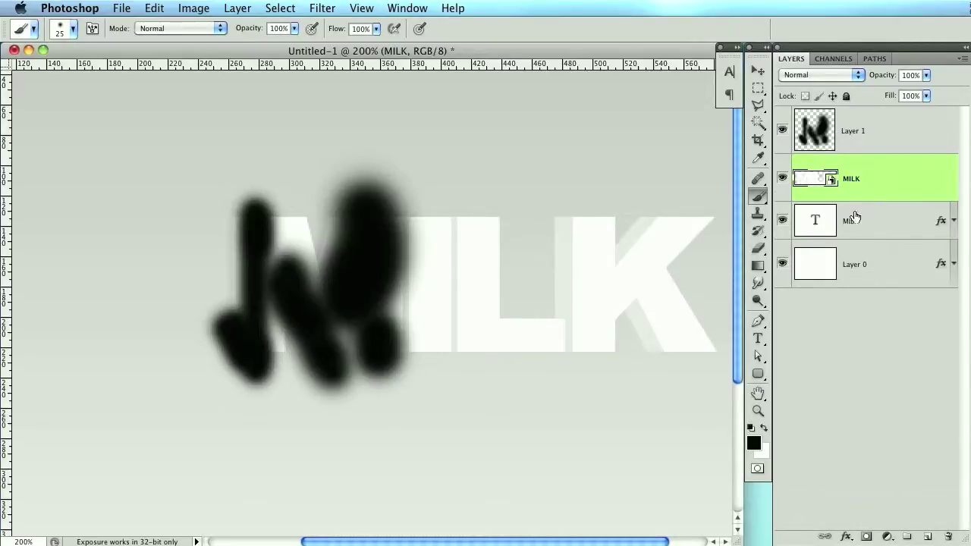
Load the smart object's outline as a selection, invert it, and delete the black paint outside it on Layer 1.
left_click(824, 227, "ctrl")
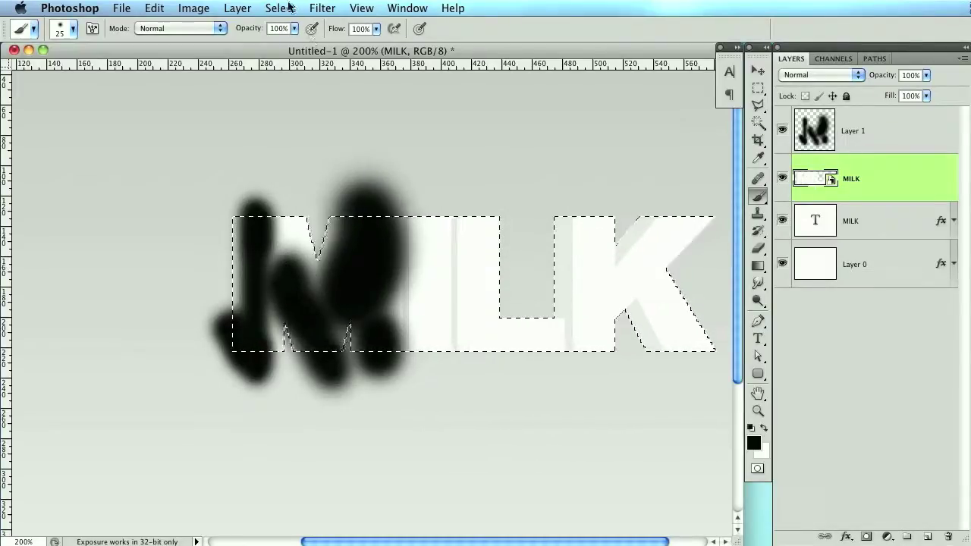
left_click(282, 8)
left_click(294, 71)
left_click(851, 134)
key("Delete")
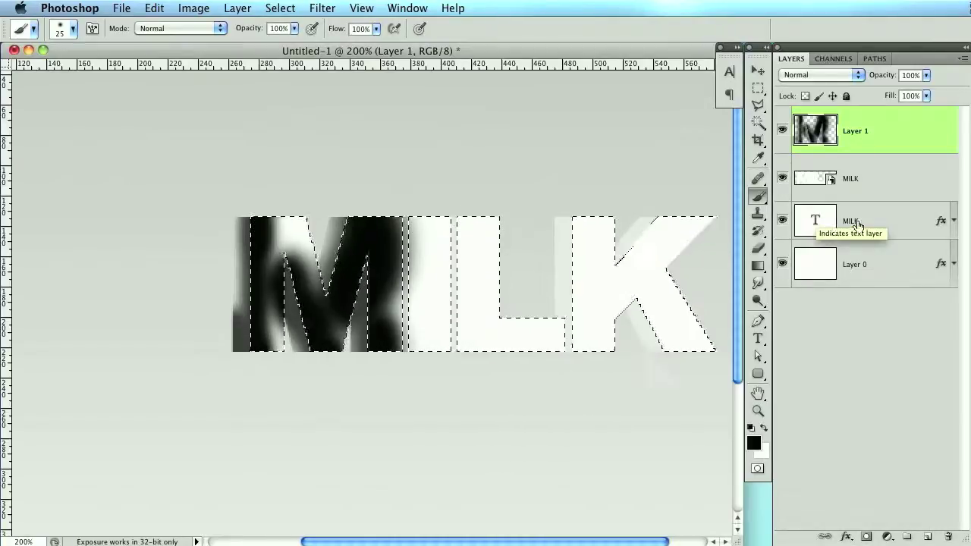
Clear Layer 1's paint from the white letter faces, hide the MILK smart object and deselect.
left_click(781, 179)
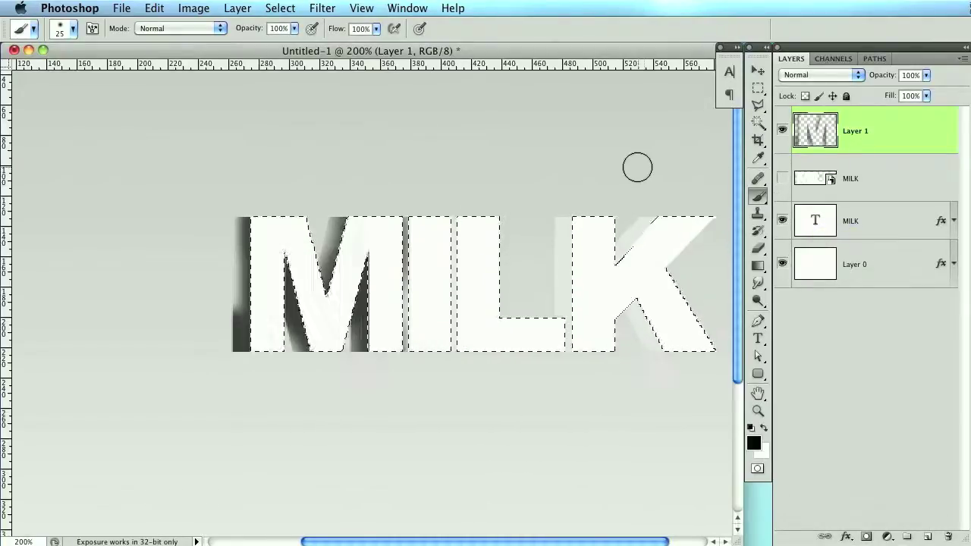
key("super+d")
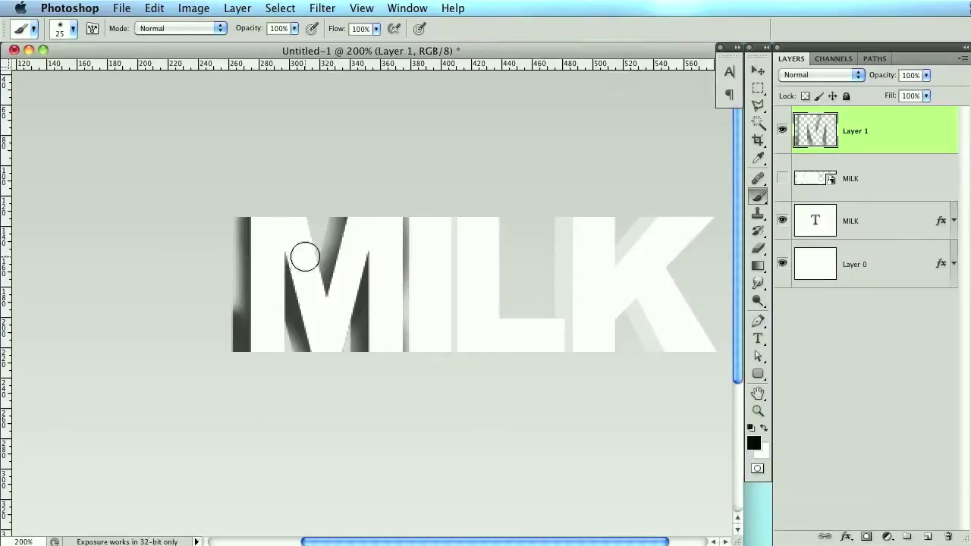
Soften the black shading along the M's outer left side with the Eraser, reducing its size to 70 px.
left_click(757, 247)
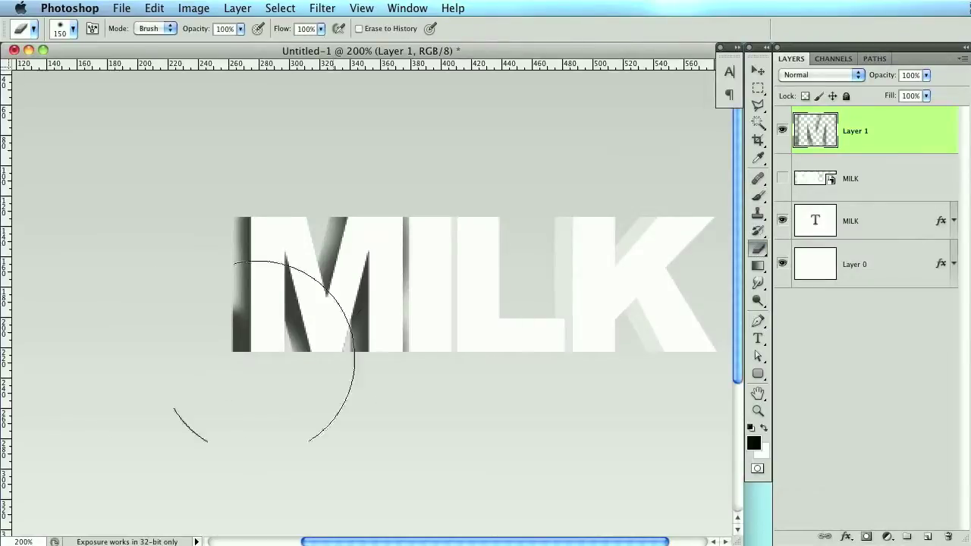
mouse_move(195, 299)
left_mouse_down()
mouse_move(205, 287)
mouse_move(195, 314)
left_mouse_up()
key("bracketleft")
key("bracketleft")
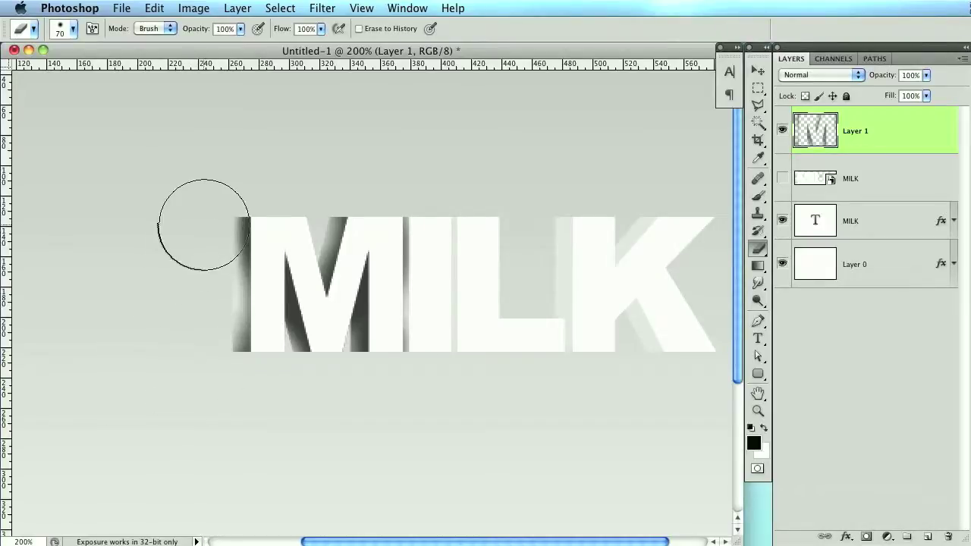
Lower Layer 1's opacity to 51% and refine the M's shading with a smaller eraser, down to 30 px.
left_click_drag(880, 77, 842, 75)
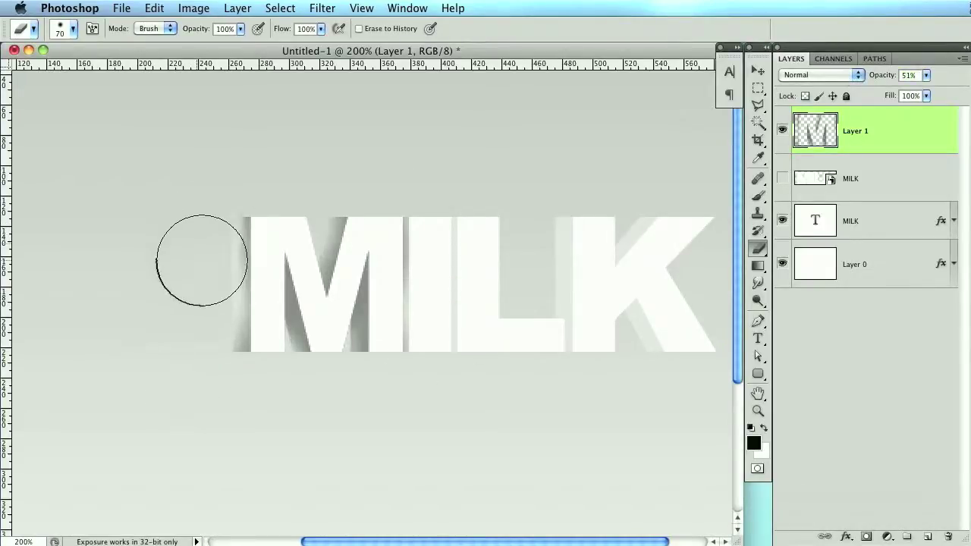
key("bracketleft")
key("bracketleft")
key("bracketleft")
key("bracketleft")
key("bracketleft")
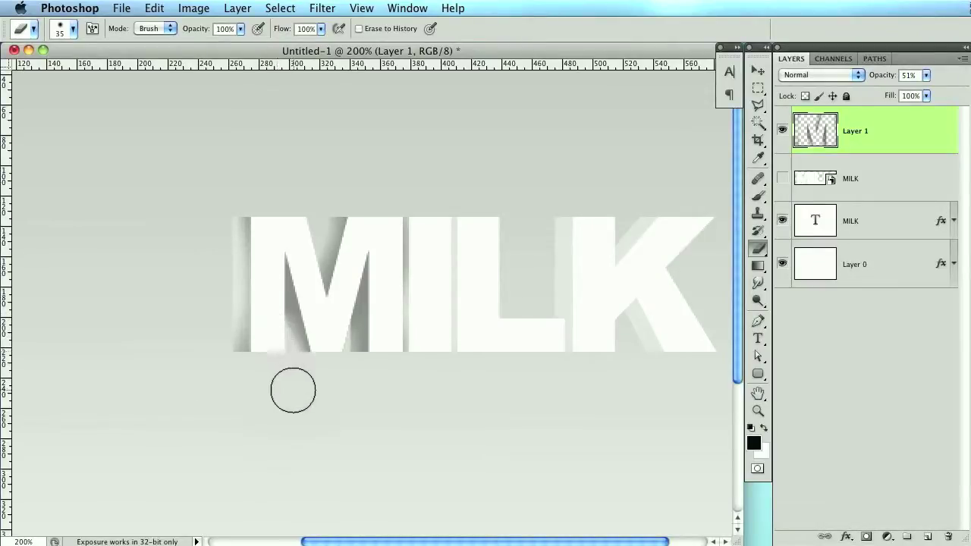
key("bracketleft")
On a new layer, brush soft black strokes over the L's left edge at 25 px and the K's shadowed sides at 35 px.
scroll(381, 364, "right", 3)
scroll(382, 364, "up", 2)
left_click(928, 537)
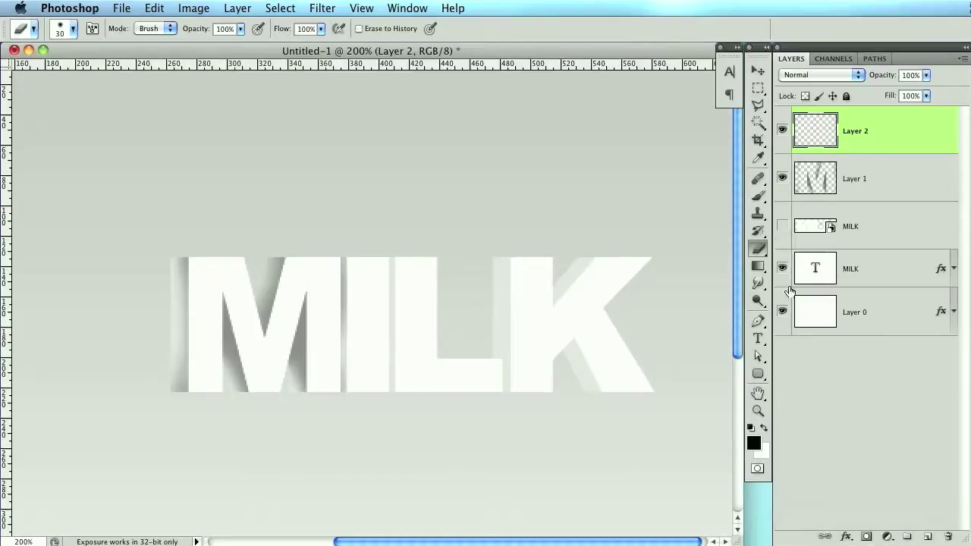
left_click(758, 196)
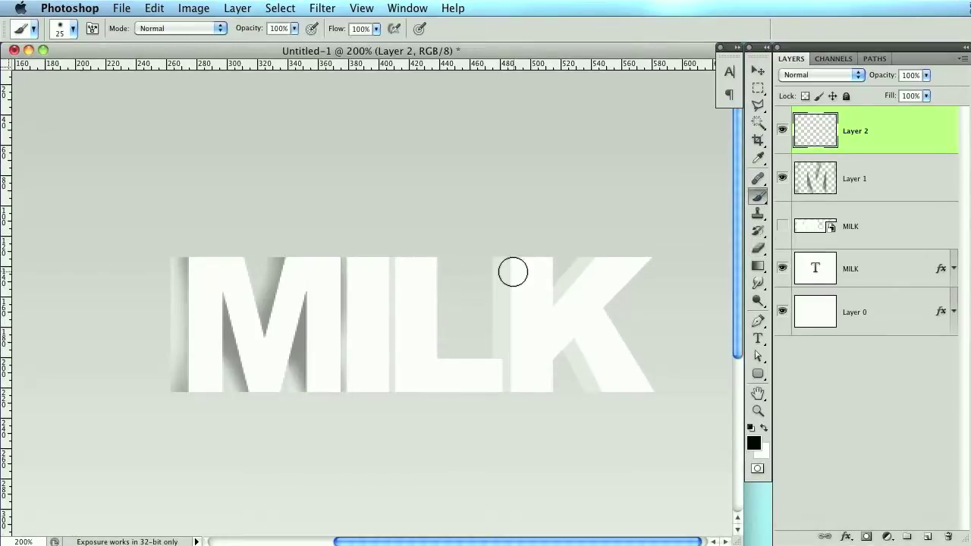
left_click_drag(403, 255, 404, 416)
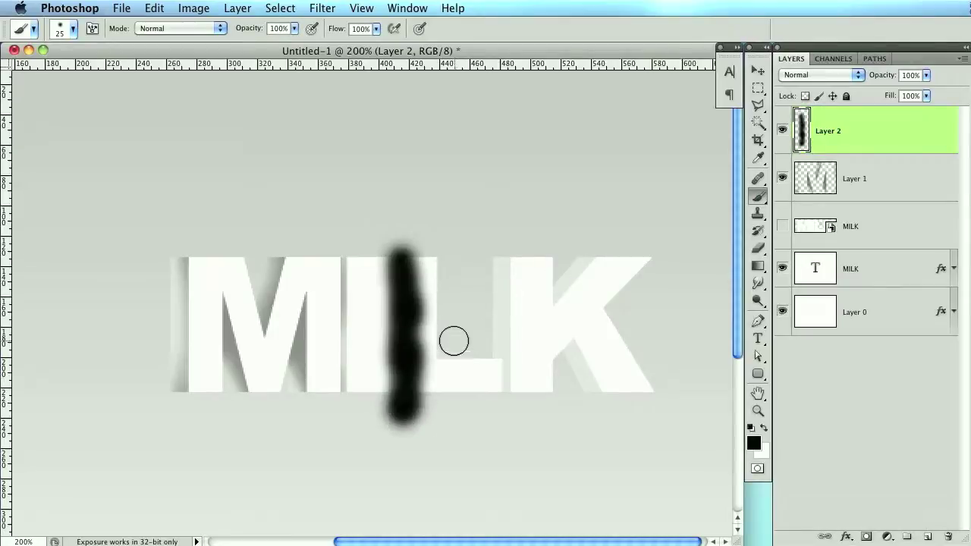
key("]")
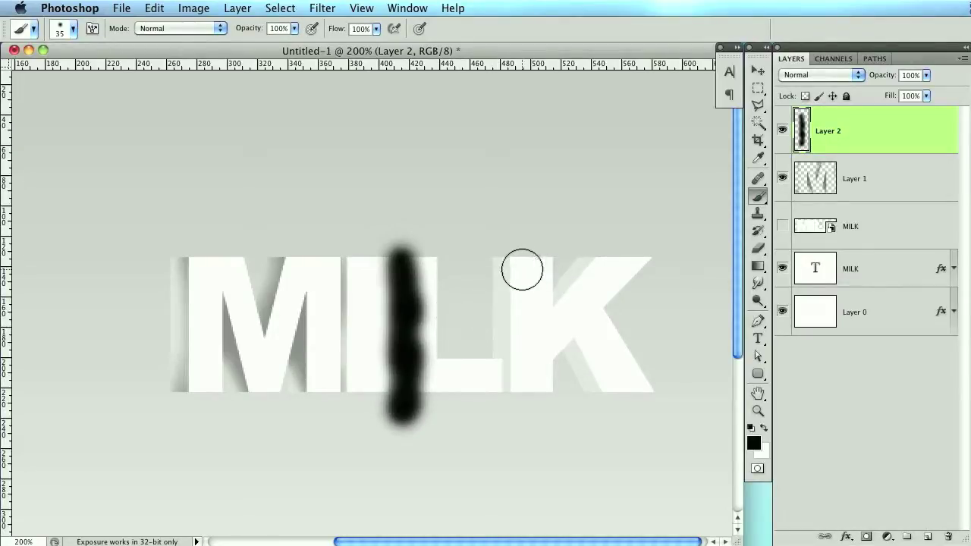
mouse_move(513, 250)
left_mouse_down()
mouse_move(514, 413)
mouse_move(515, 377)
mouse_move(513, 413)
left_mouse_up()
mouse_move(596, 265)
left_mouse_down()
mouse_move(585, 297)
mouse_move(554, 294)
left_mouse_up()
mouse_move(569, 345)
left_mouse_down()
mouse_move(581, 342)
mouse_move(626, 390)
left_mouse_up()
left_click(581, 406)
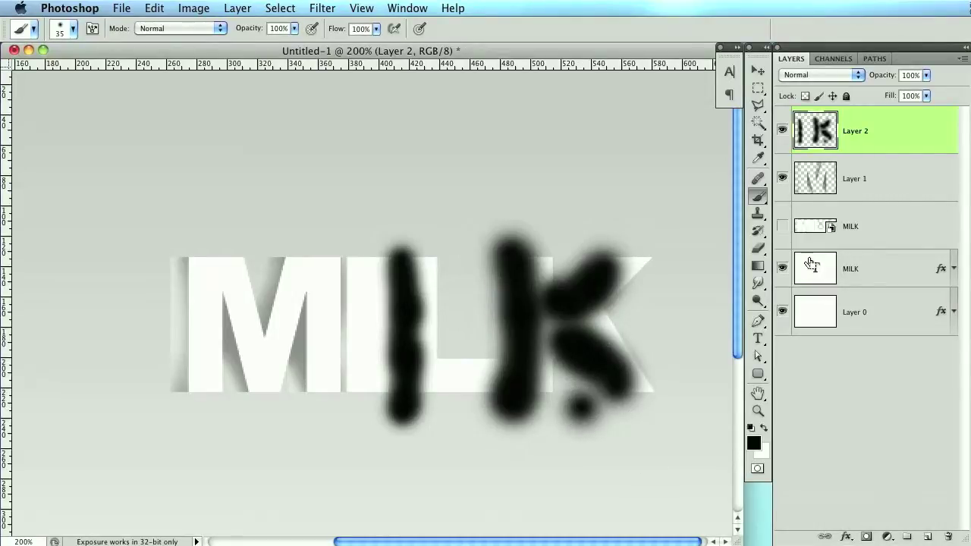
Delete Layer 2's paint outside the smart object's outline using an inverted selection, then deselect.
left_click(812, 227, "super")
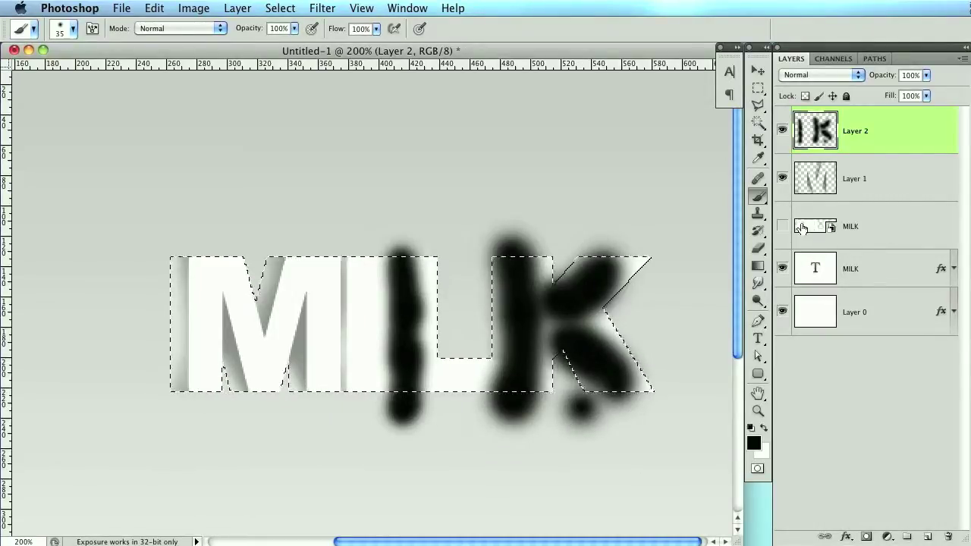
left_click(279, 8)
left_click(294, 67)
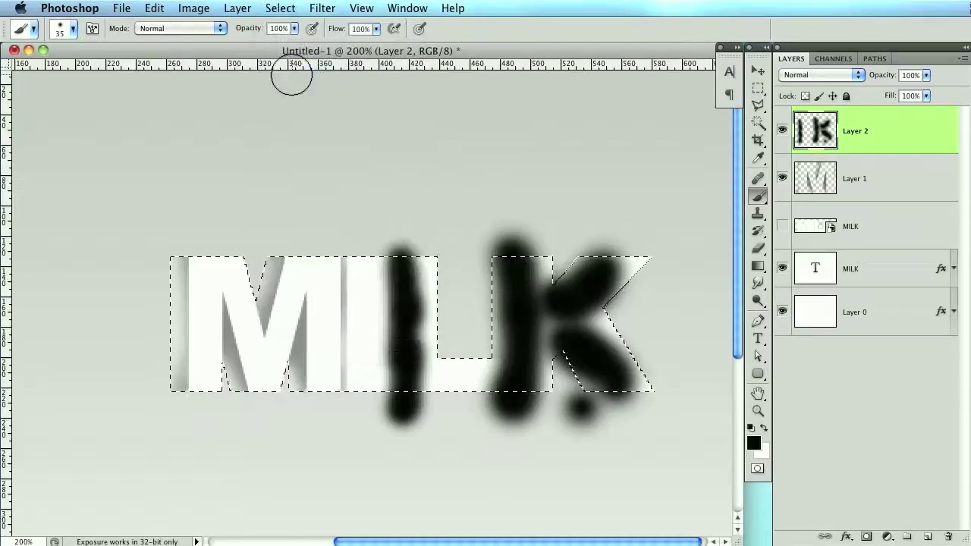
key("Delete")
key("super+d")
Delete Layer 2's paint inside the MILK text's outline, deselect, and lower the layer's opacity to 68%.
left_click(822, 273, "super")
key("Delete")
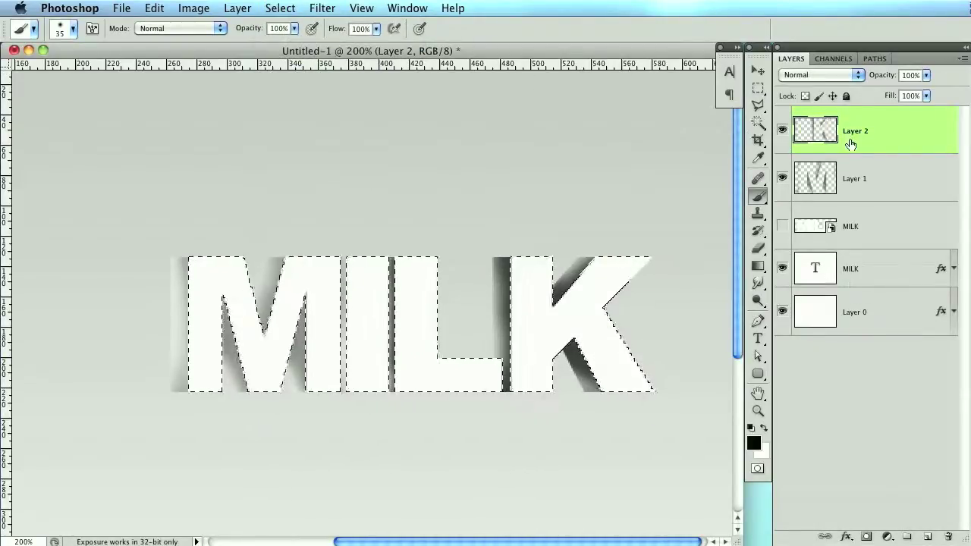
key("super+d")
left_click_drag(884, 84, 870, 82)
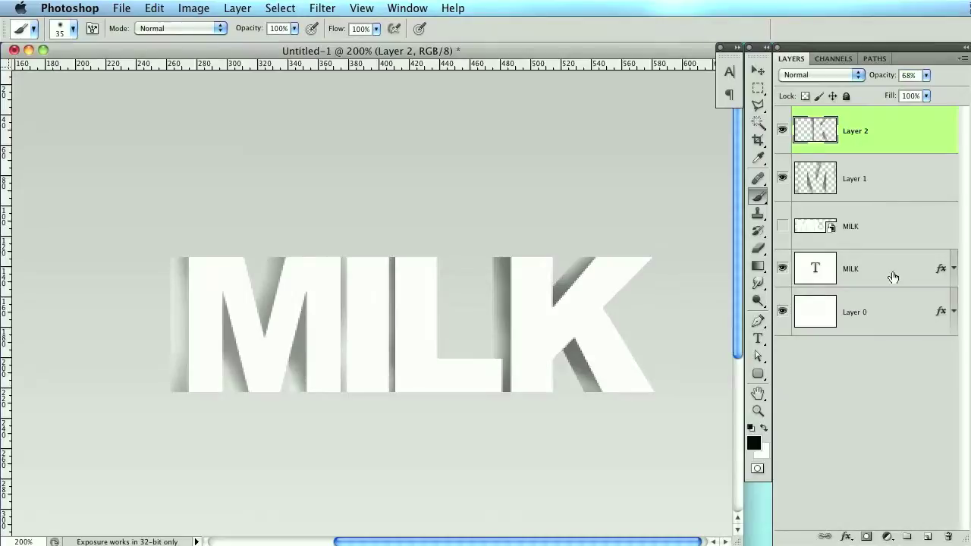
On a new layer, paint a vertical soft black stroke over the I and cut off its right edge with a rectangular selection.
left_click(926, 537)
left_click_drag(359, 265, 362, 399)
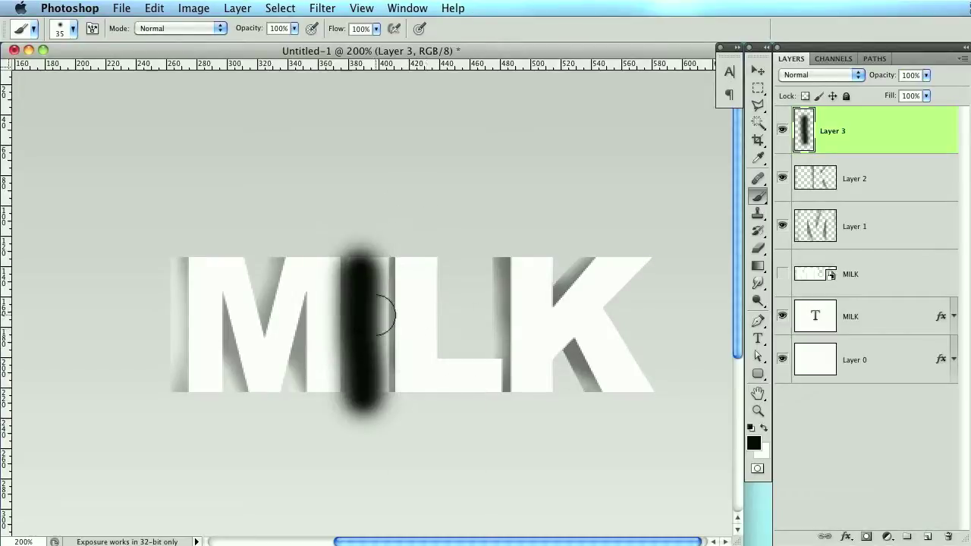
left_click(757, 90)
mouse_move(407, 524)
left_mouse_down()
mouse_move(382, 525)
mouse_move(376, 494)
left_mouse_up()
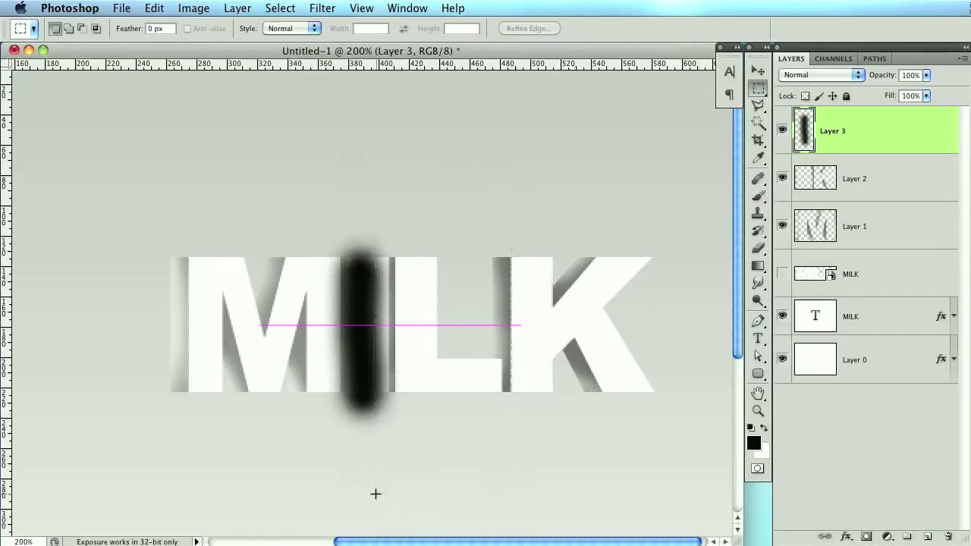
key("Delete")
key("ctrl+d")
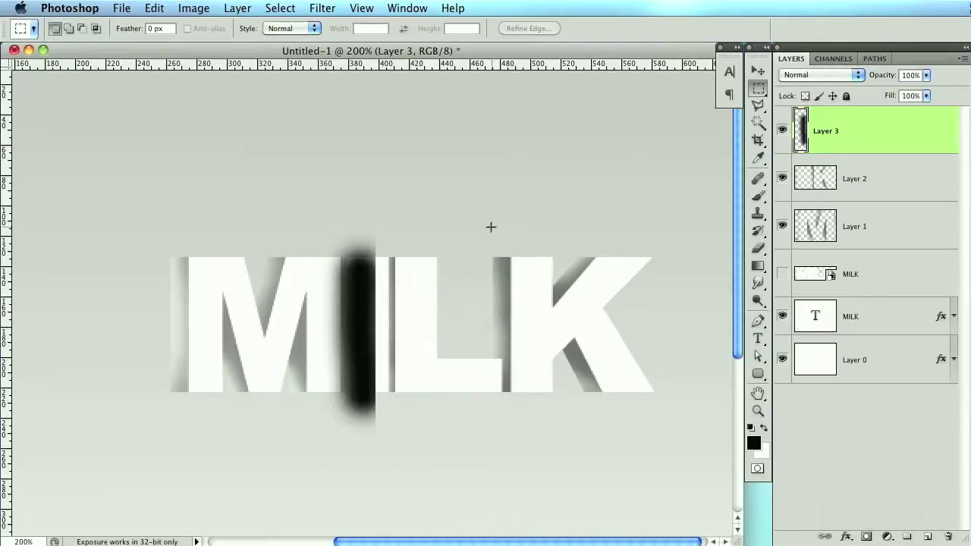
Load the smart object's outline, invert the selection, delete Layer 3's paint outside the lettering, and deselect.
left_click(812, 276, "ctrl")
left_click(279, 8)
left_click(295, 70)
left_click(280, 8)
left_click(293, 70)
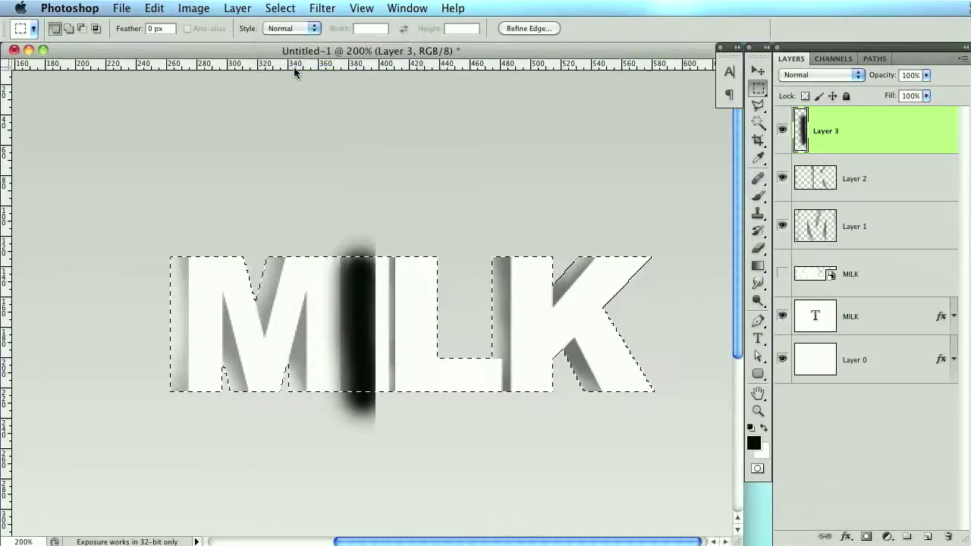
key("Delete")
key("ctrl+d")
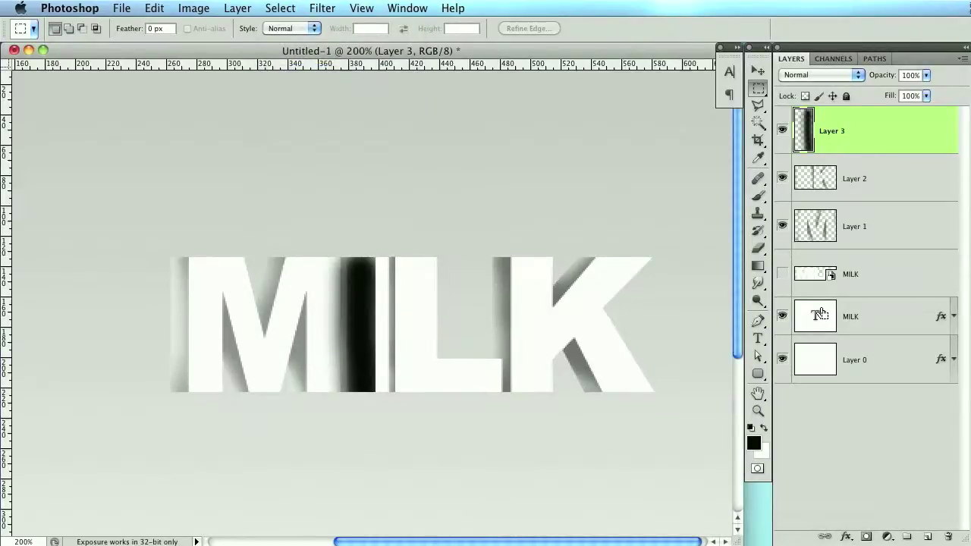
Load the MILK text's outline as a selection and delete Layer 3's paint from the letter faces.
left_click(812, 318, "ctrl")
key("Delete")
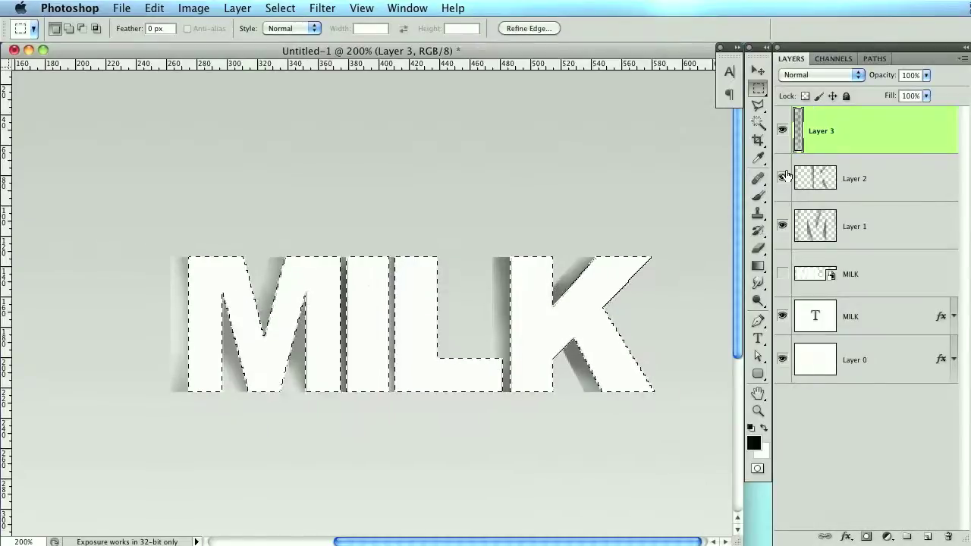
Deselect, and lower the shadow layers' opacity to 81% for Layer 3, 47% for Layer 1 and 51% for Layer 2.
key("ctrl+d")
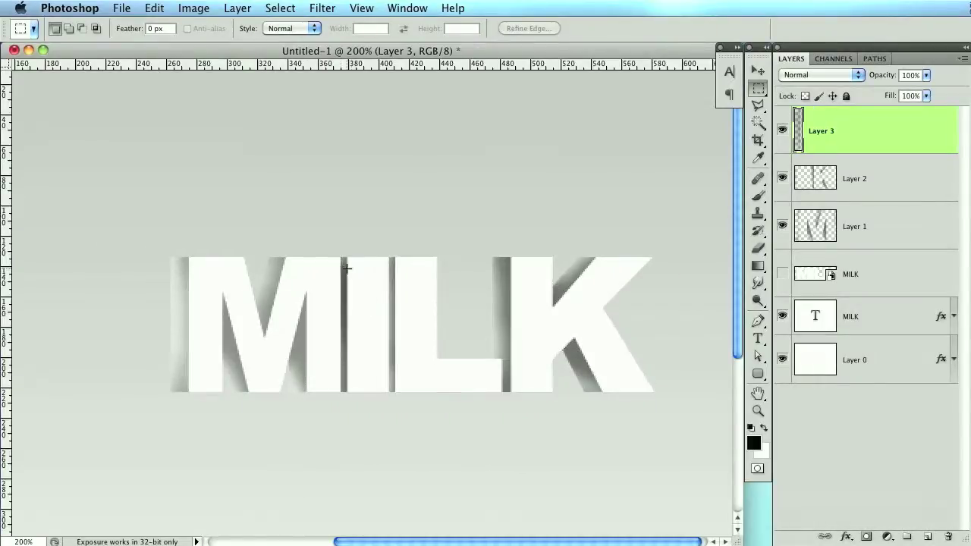
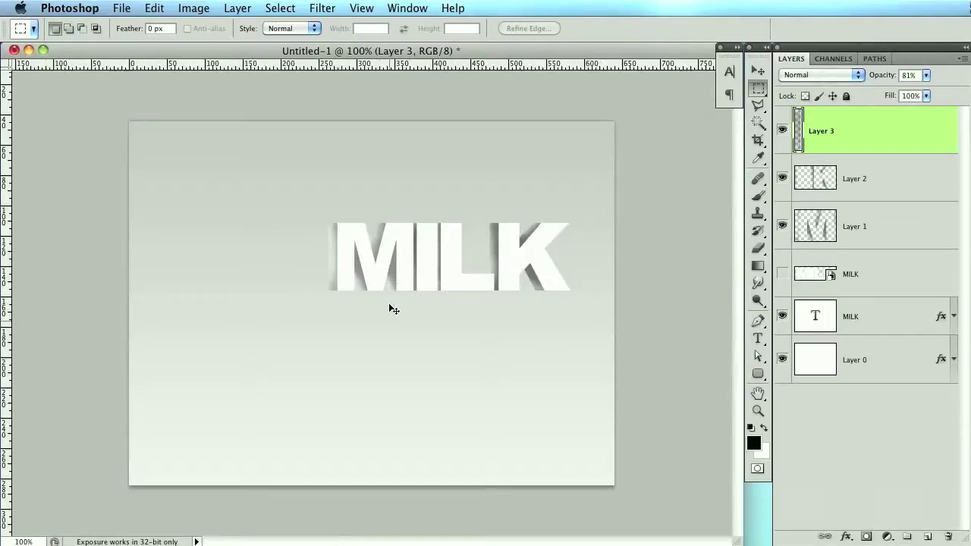
left_click(896, 228)
key("4")
key("7")
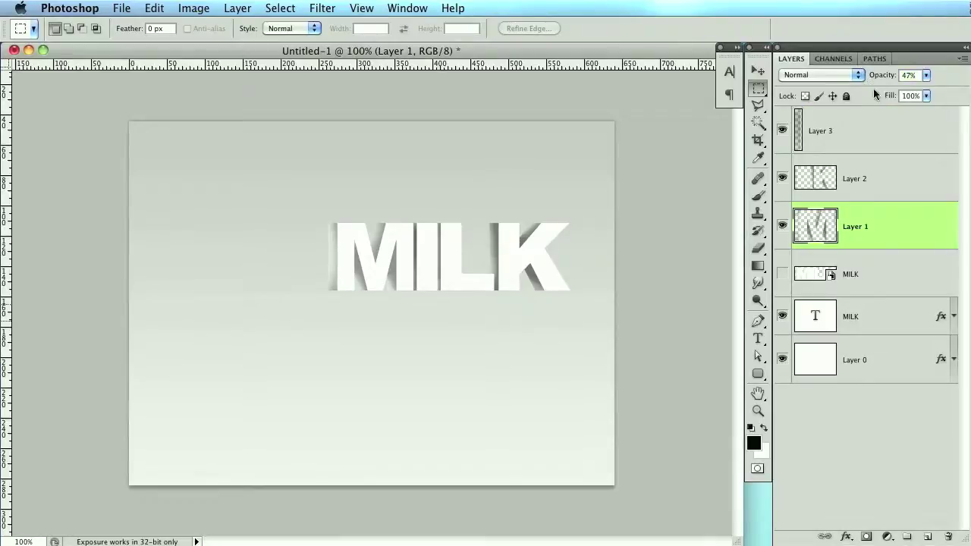
left_click(879, 272)
left_click(865, 177)
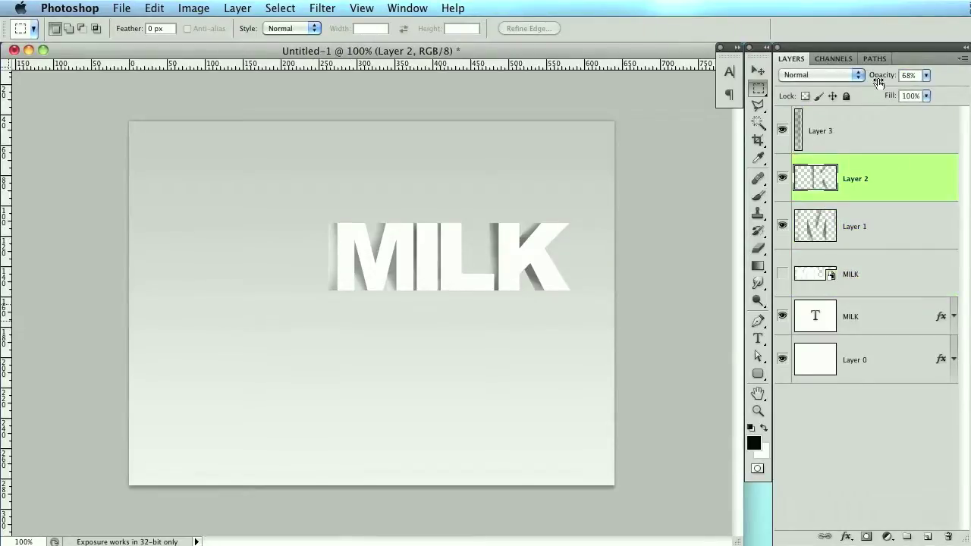
left_click_drag(877, 81, 866, 81)
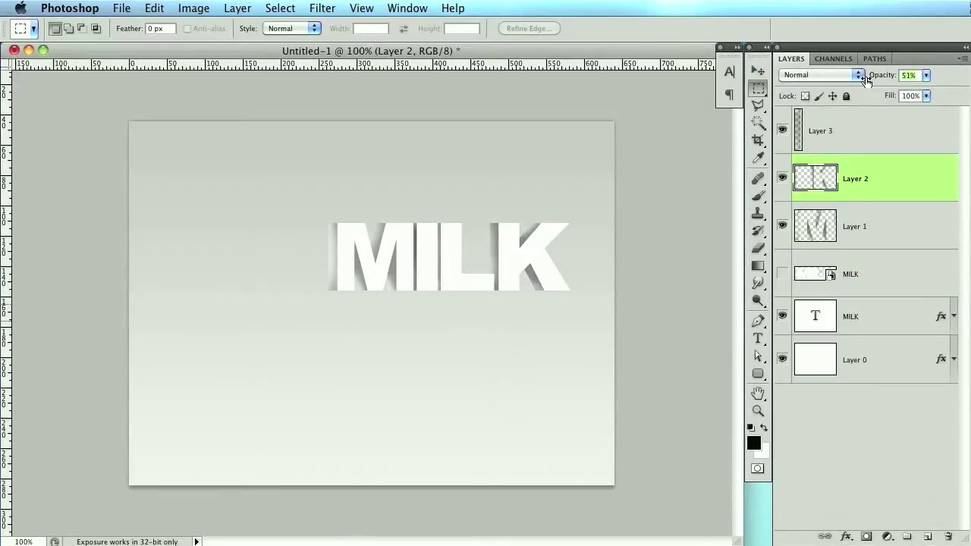
Add a 1 px outside stroke in white (ffffff) to the MILK text layer's style.
double_click(872, 322)
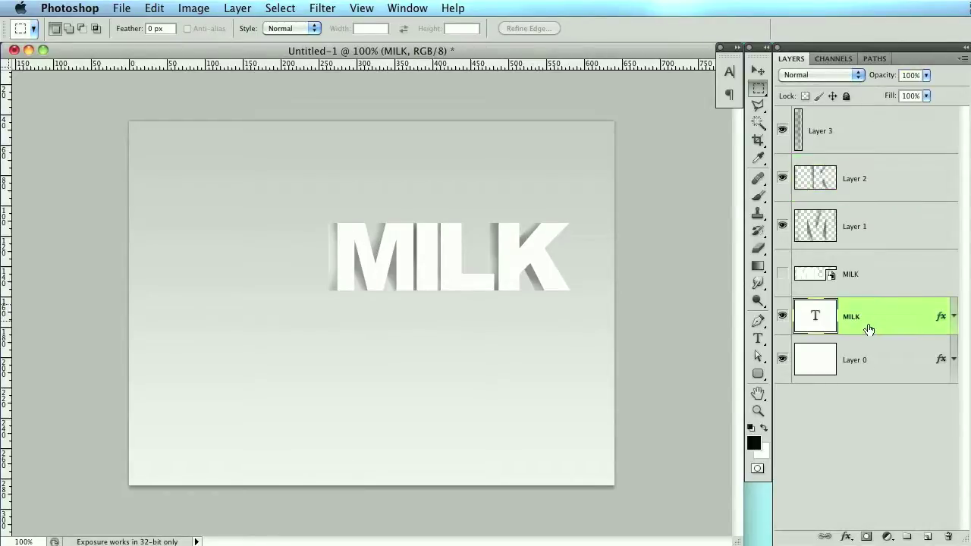
left_click_drag(797, 152, 766, 130)
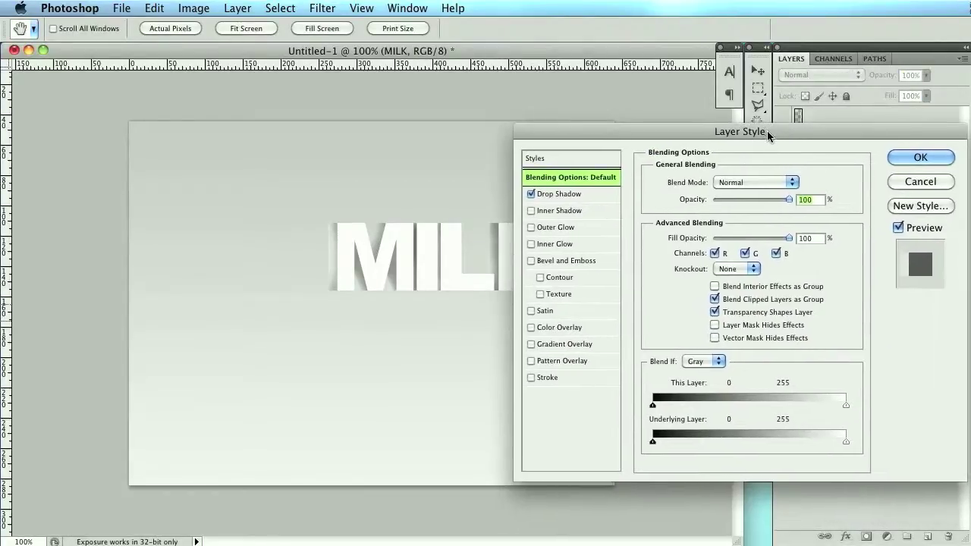
left_click(531, 378)
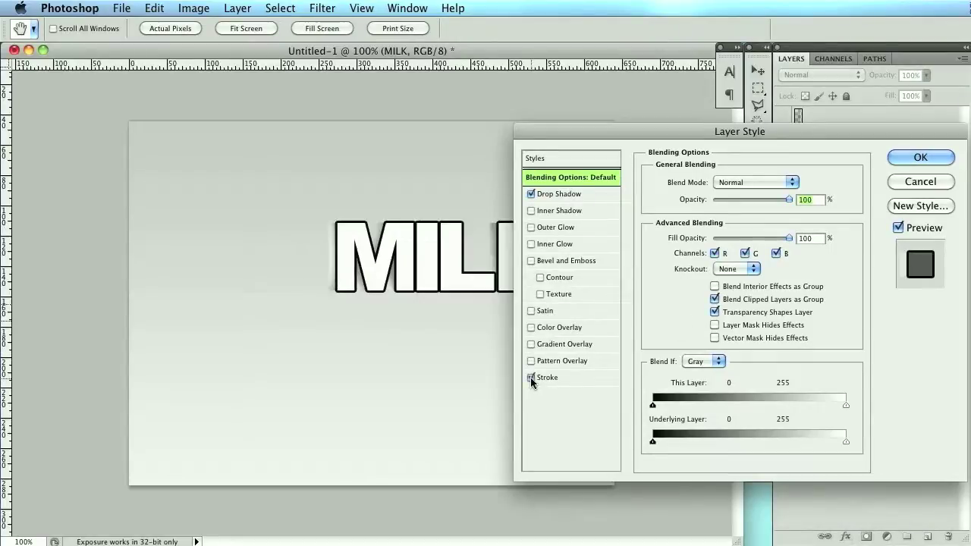
left_click(547, 377)
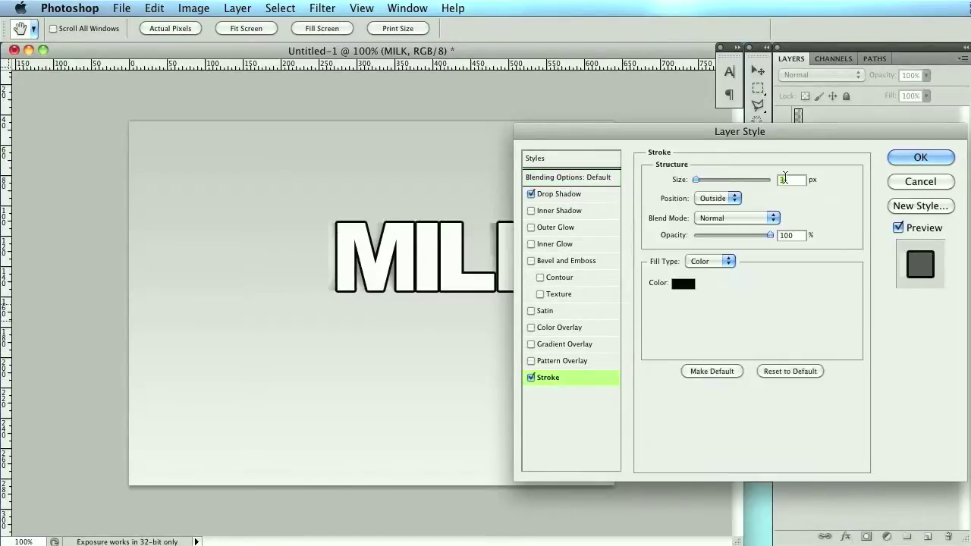
type("1")
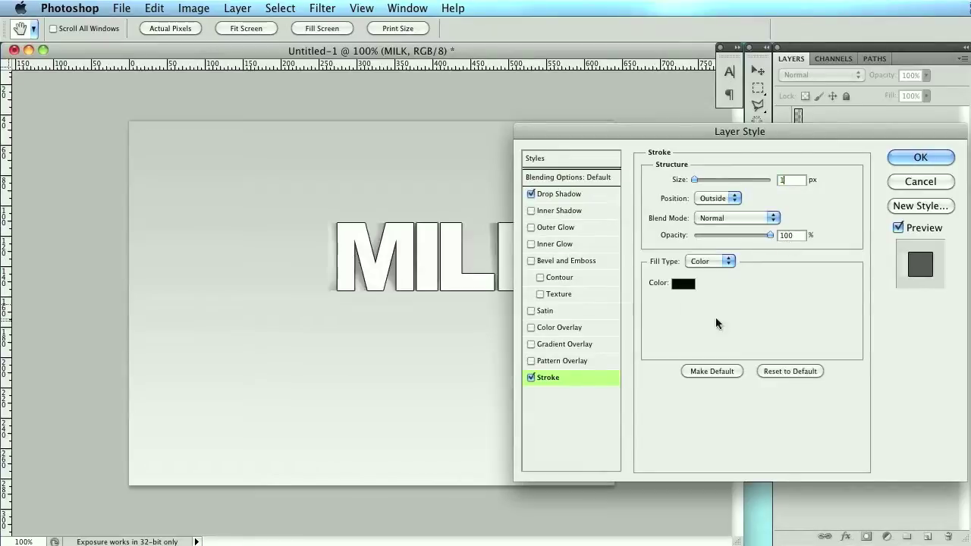
left_click(685, 284)
type("ffffff")
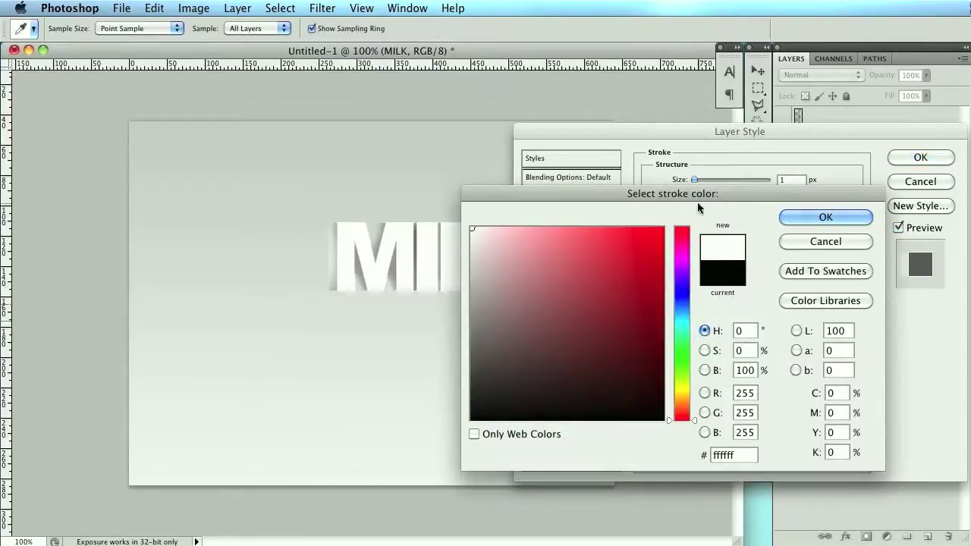
left_click(815, 218)
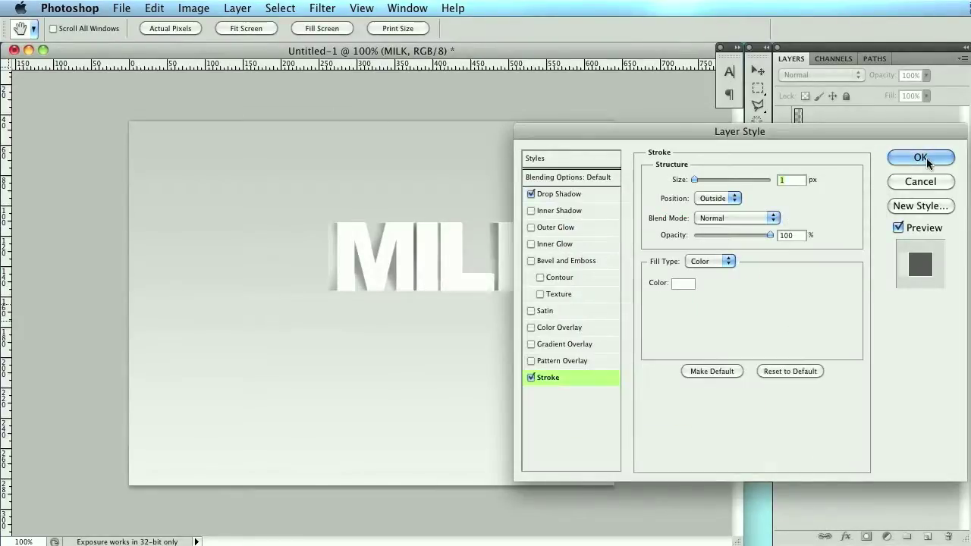
left_click(920, 158)
Set Layer 3's opacity to 50% and delete the hidden MILK smart object layer.
left_click(880, 140)
key("5")
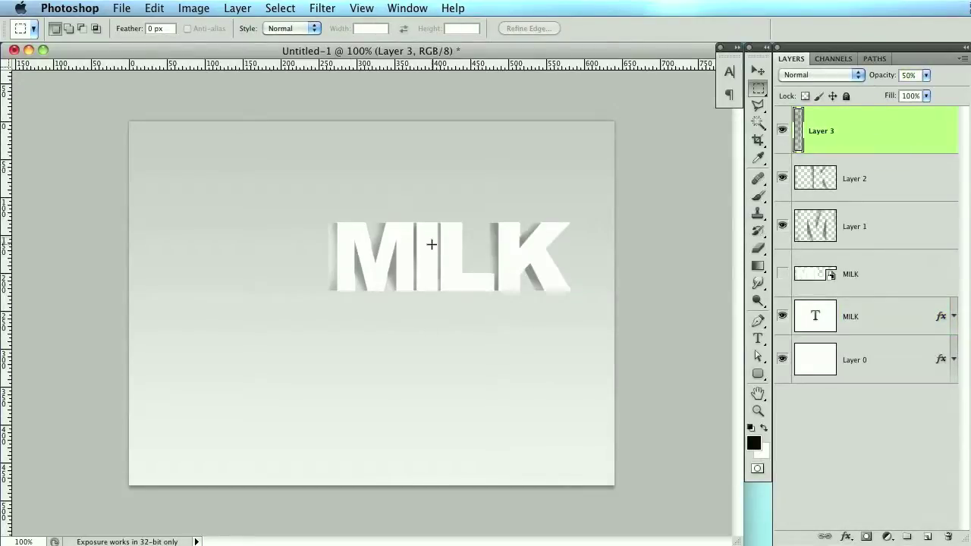
left_click(888, 278)
left_click_drag(884, 279, 948, 536)
Rotate the MILK text together with Layers 1, 2 and 3 by -15°, and move them toward the canvas's upper-right corner.
left_click(891, 135, "shift")
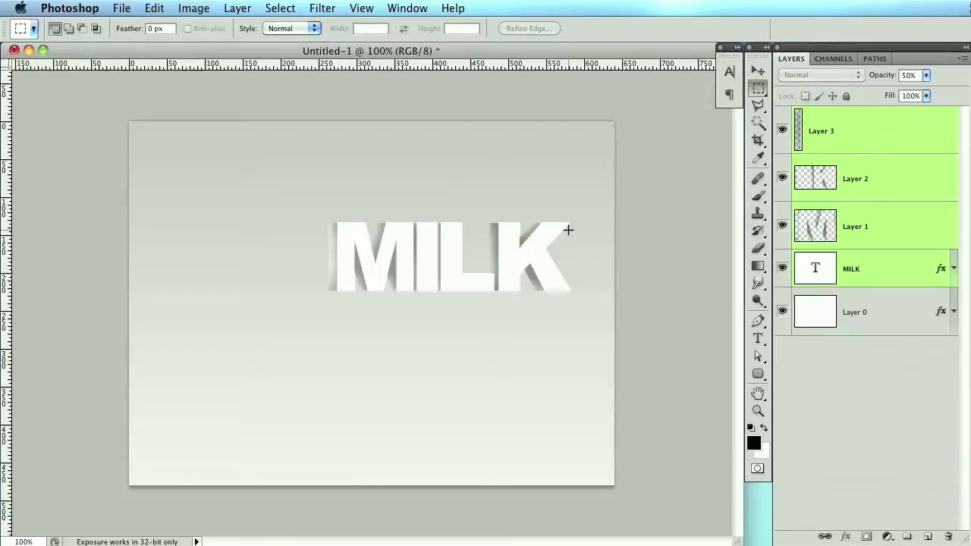
key("super+t")
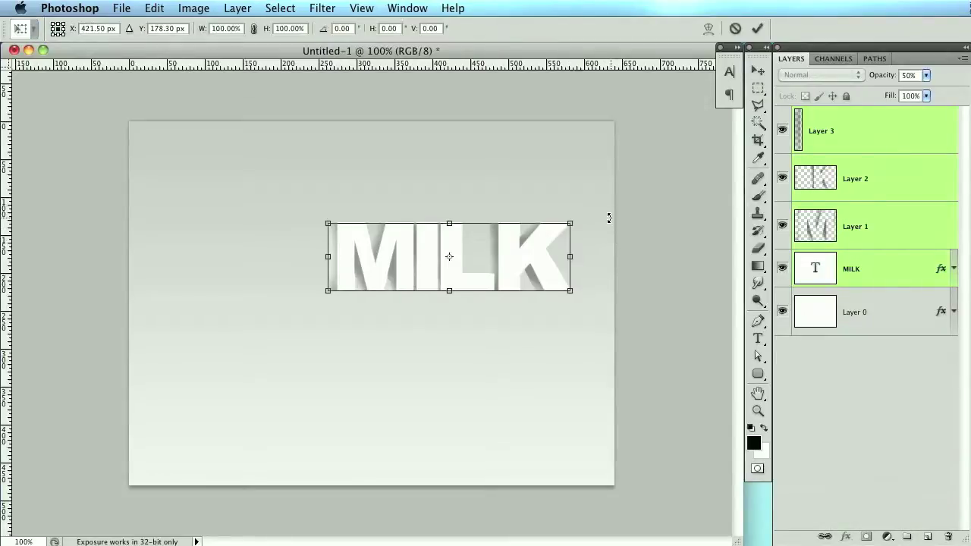
left_click_drag(609, 217, 577, 166)
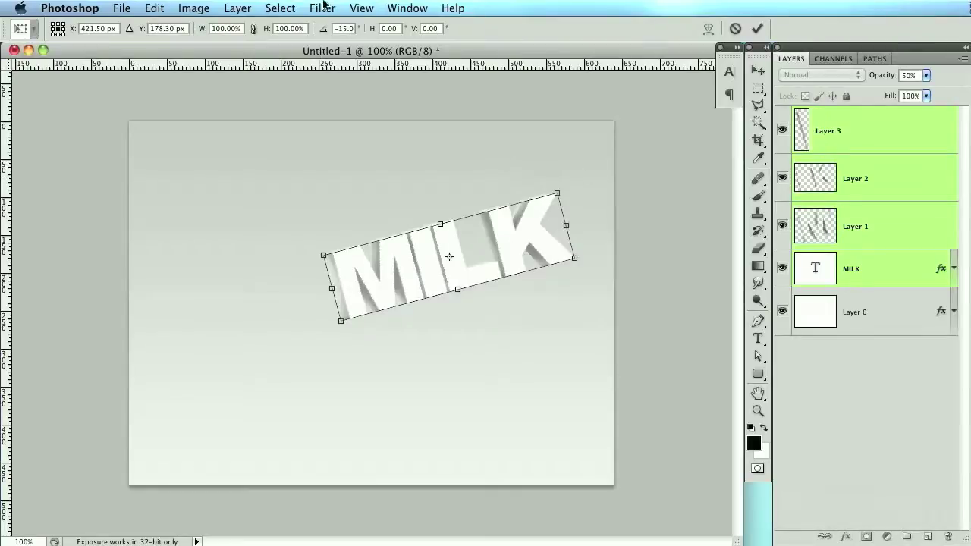
key("Return")
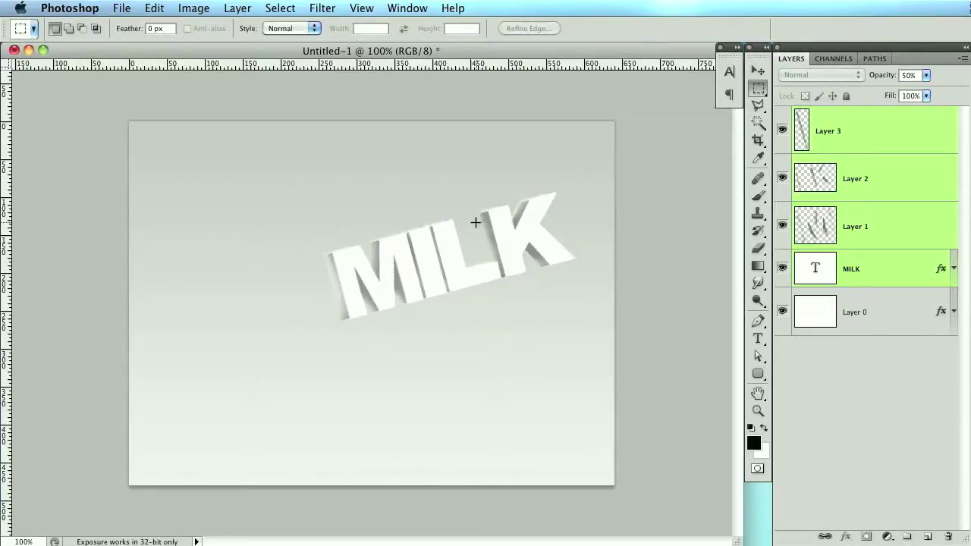
key("v")
left_click_drag(496, 224, 511, 188)
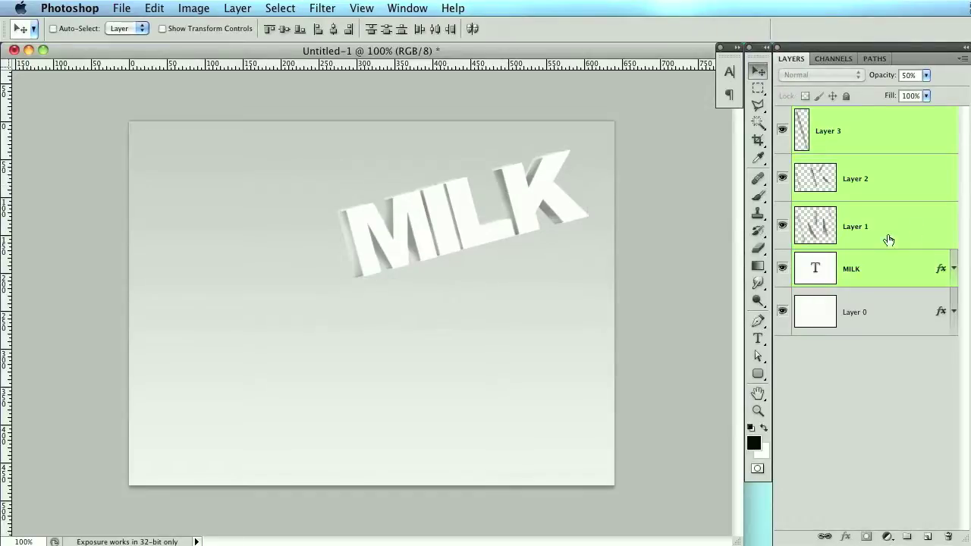
Set the MILK text's drop shadow angle to 15° and its distance to 11 px.
left_click(827, 273)
left_click(818, 272, "ctrl")
key("ctrl+d")
key("super+plus")
left_click_drag(667, 200, 491, 300)
double_click(882, 273)
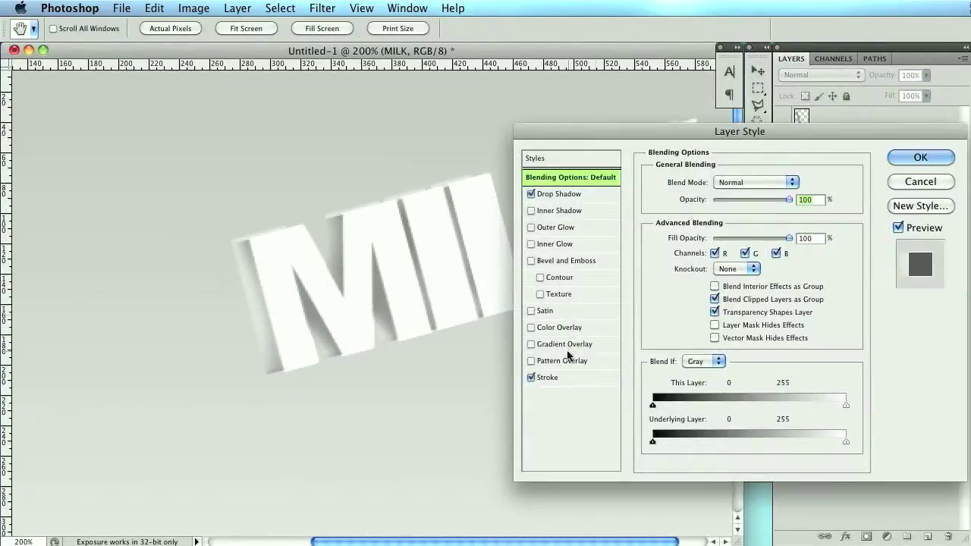
left_click(594, 196)
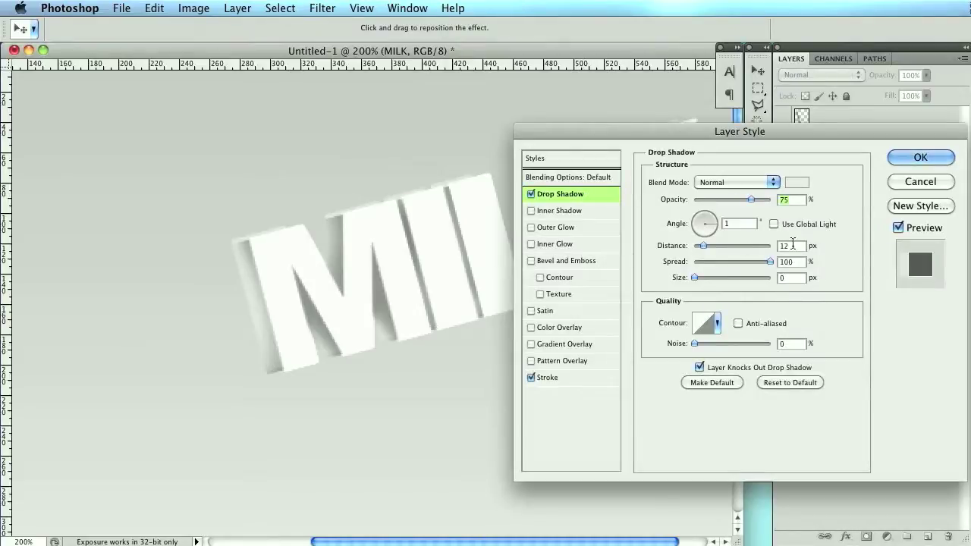
left_click_drag(707, 222, 718, 224)
type("15")
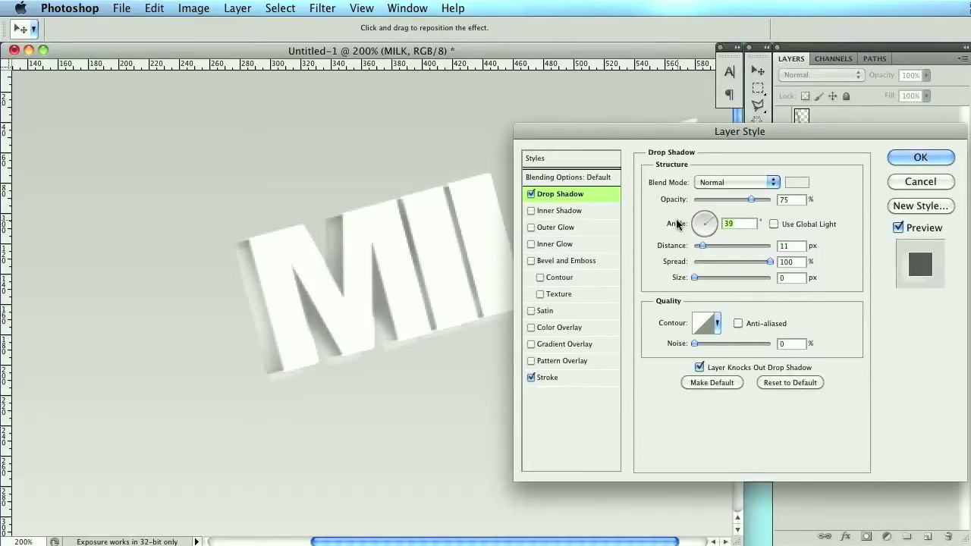
key("Tab")
key("Up")
key("Down")
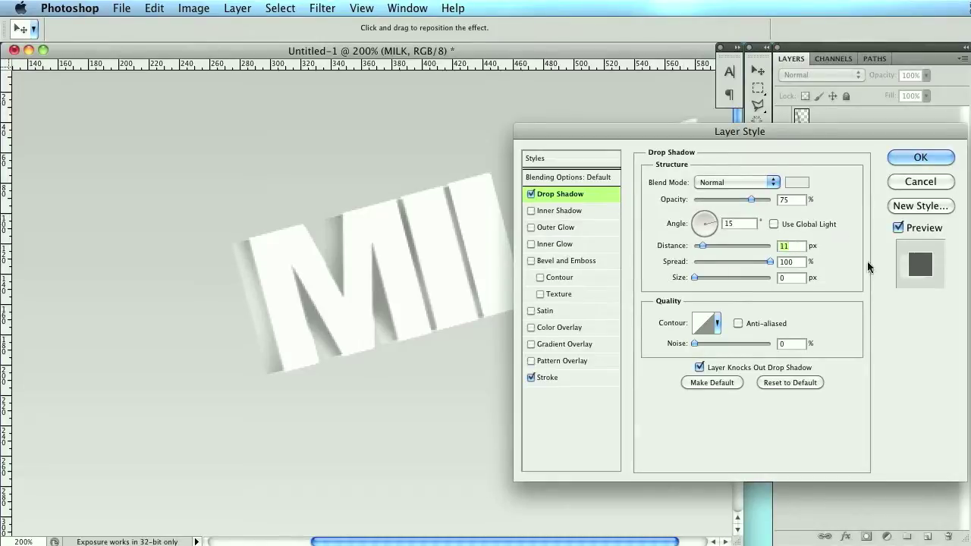
left_click(920, 157)
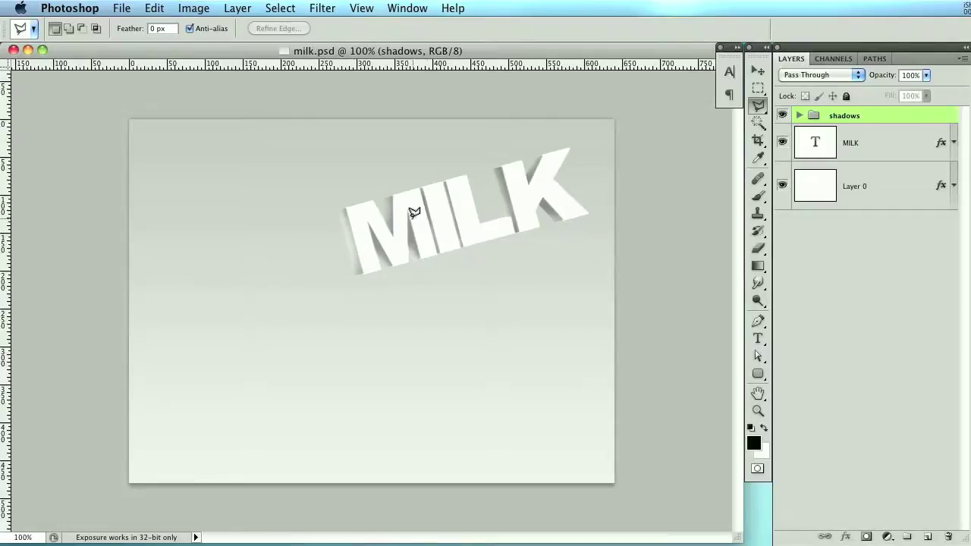
Change the gray end stop of Layer 0's gradient overlay to the darker gray b0aeae.
double_click(880, 185)
left_click(566, 346)
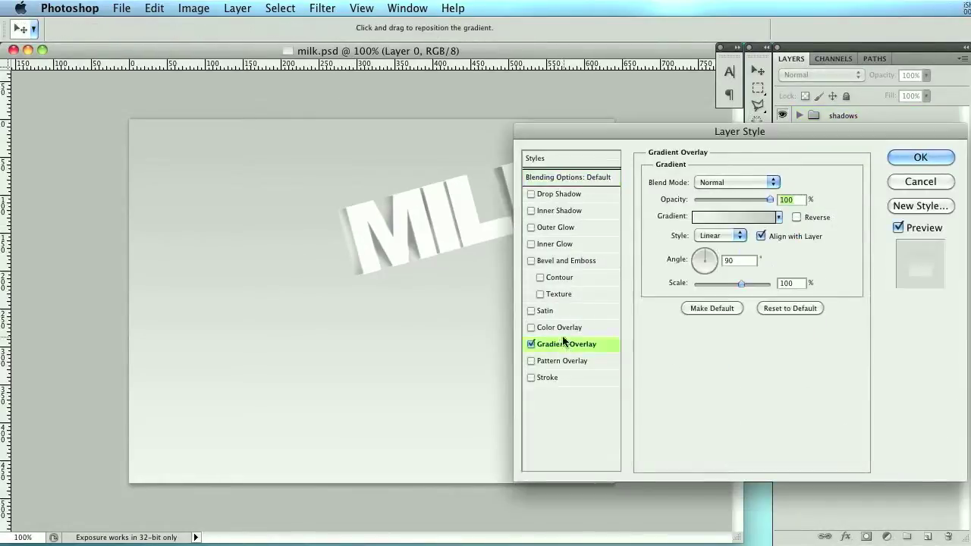
left_click(744, 219)
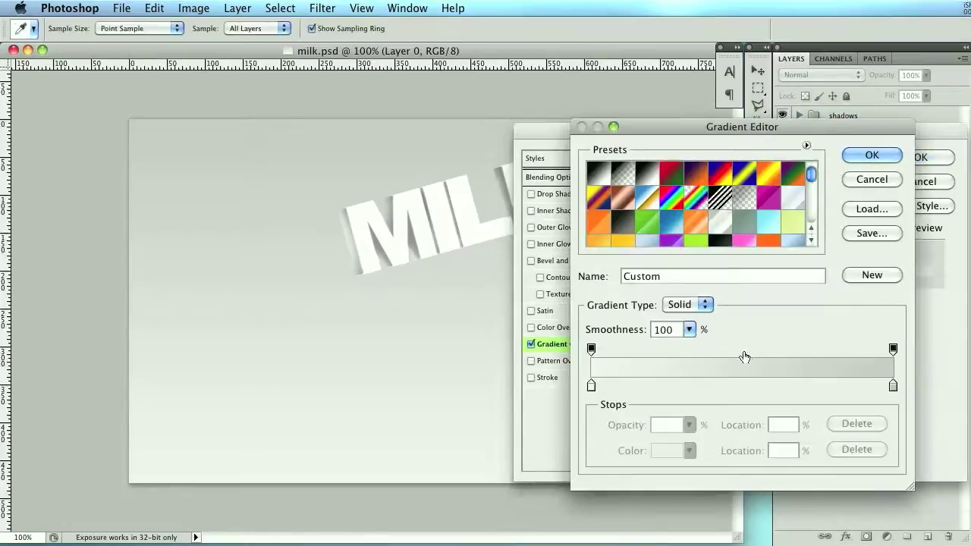
left_click(892, 385)
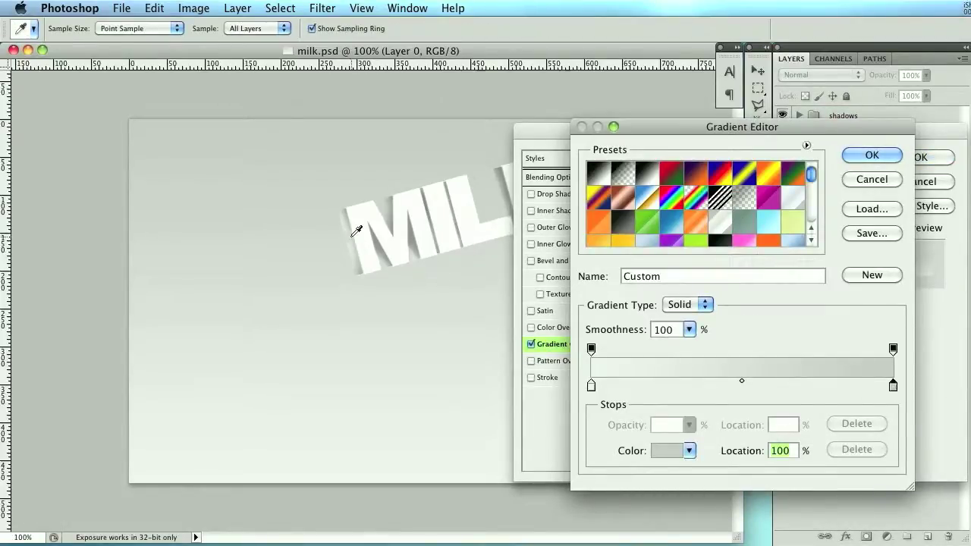
left_click(671, 450)
left_click(589, 364)
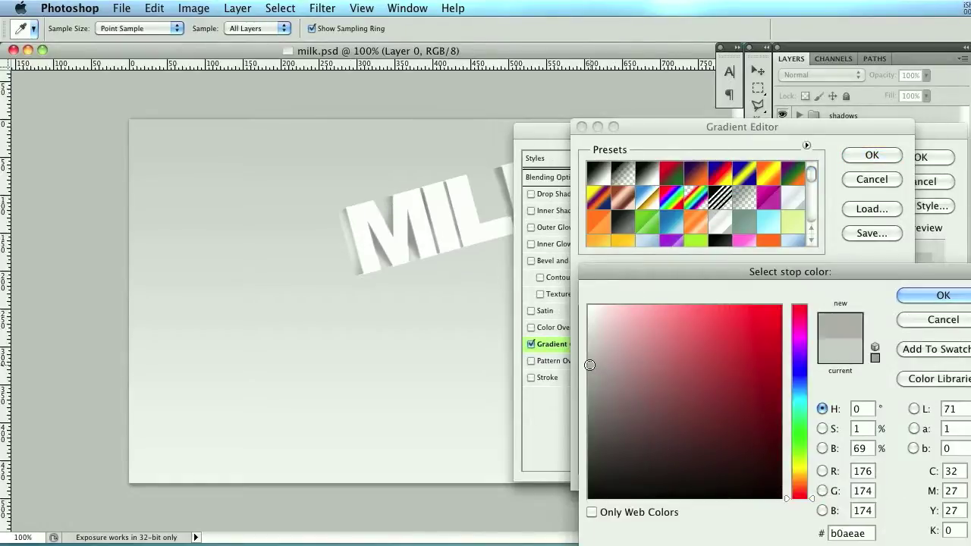
left_click(928, 299)
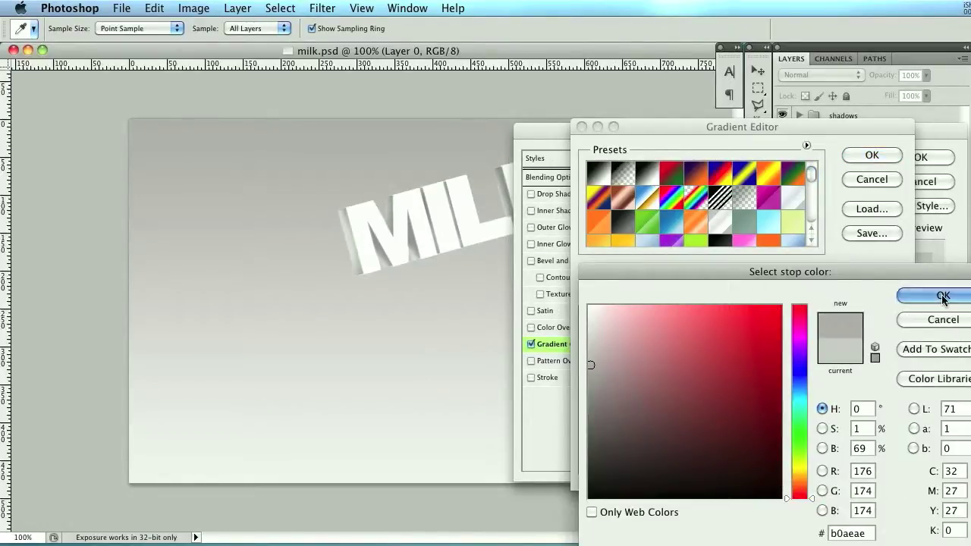
left_click(872, 156)
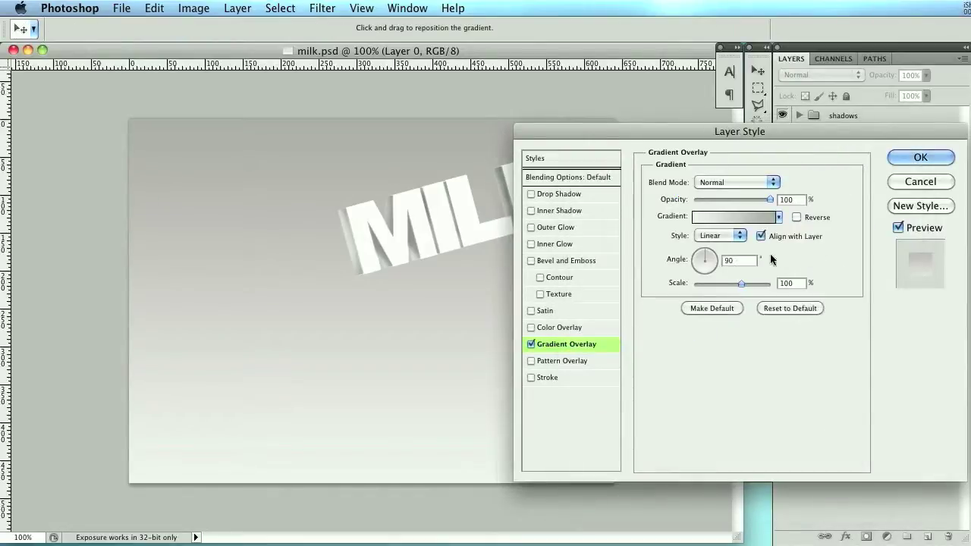
Tilt Layer 0's gradient overlay diagonally so it darkens toward the upper right, and move its gray color stop to 79%.
left_click(713, 259)
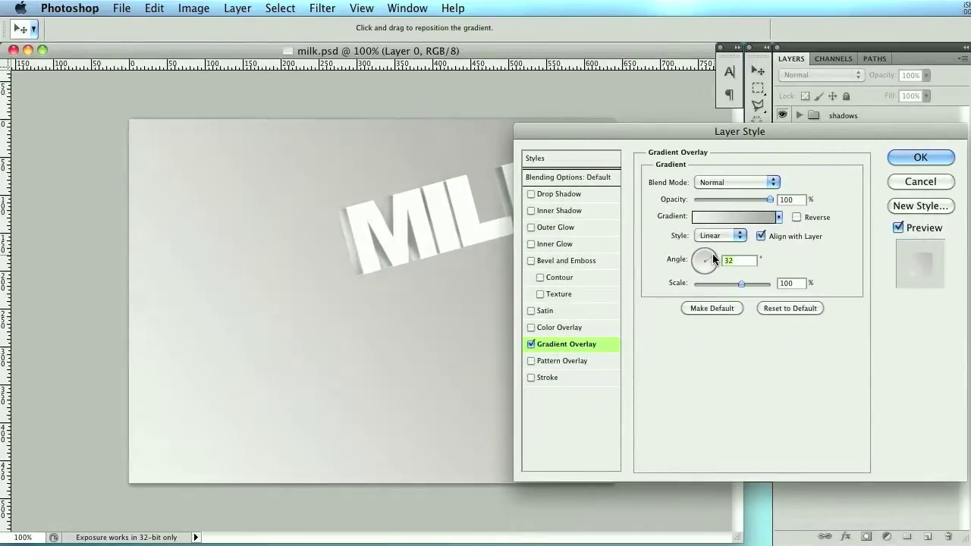
left_click(711, 255)
left_click(748, 221)
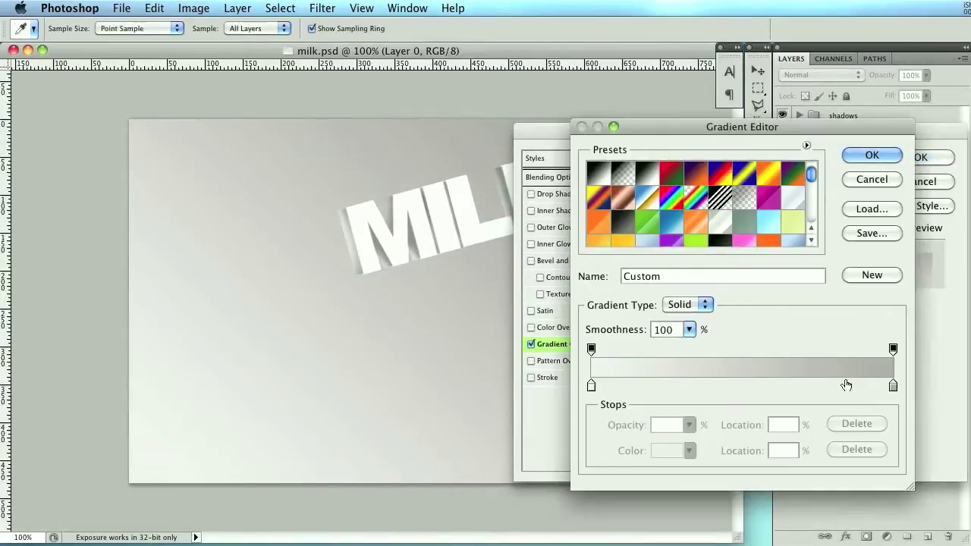
left_click_drag(893, 387, 830, 388)
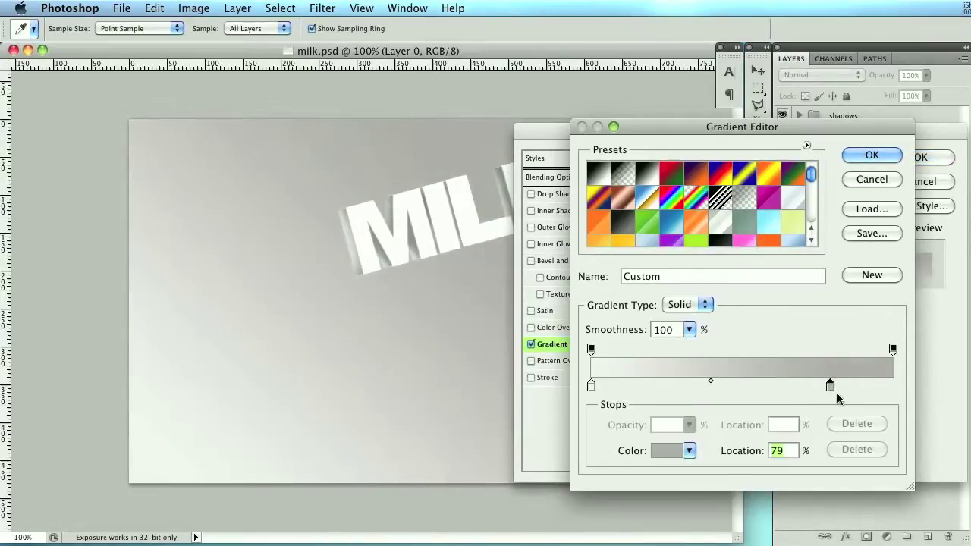
left_click(878, 156)
left_click(919, 156)
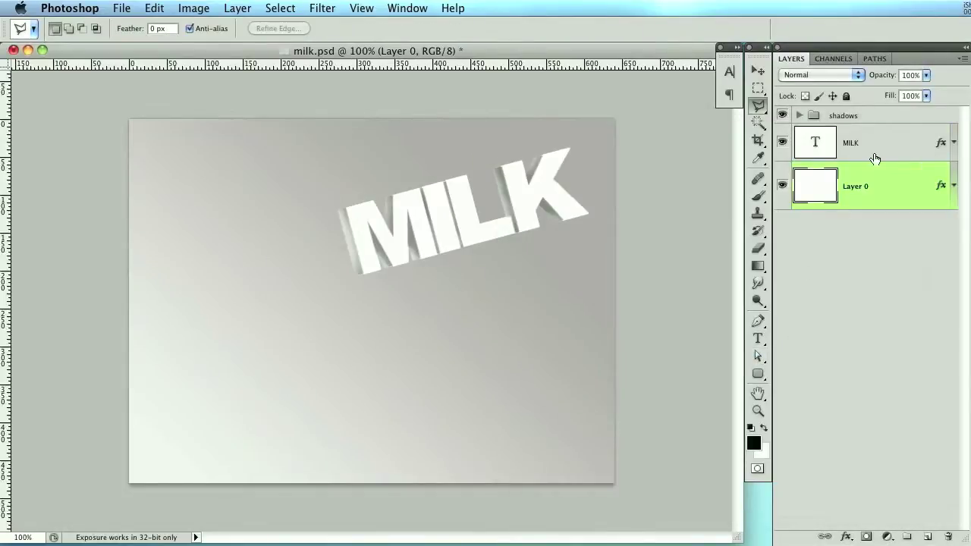
Change the MILK text color to the light gray eaeaea.
left_click(874, 158)
left_click(758, 339)
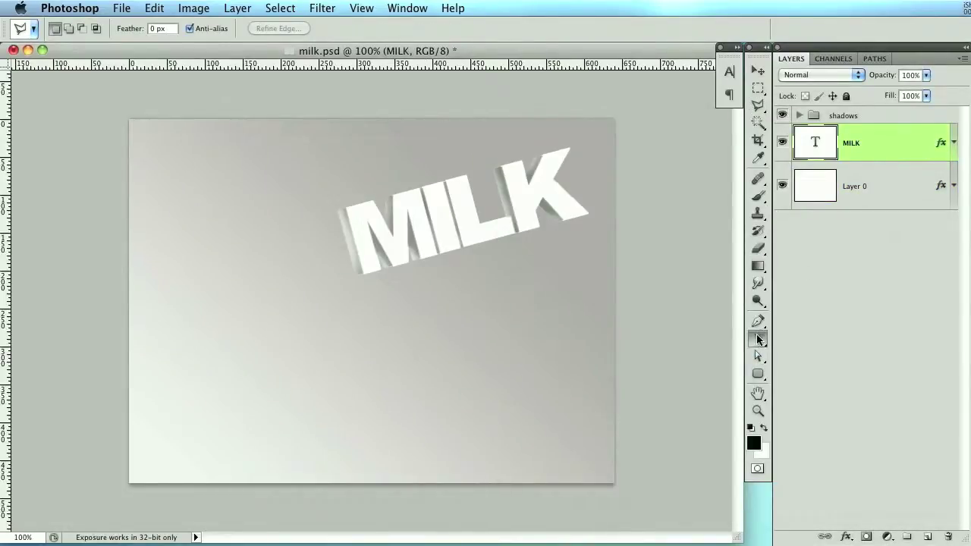
left_click(497, 29)
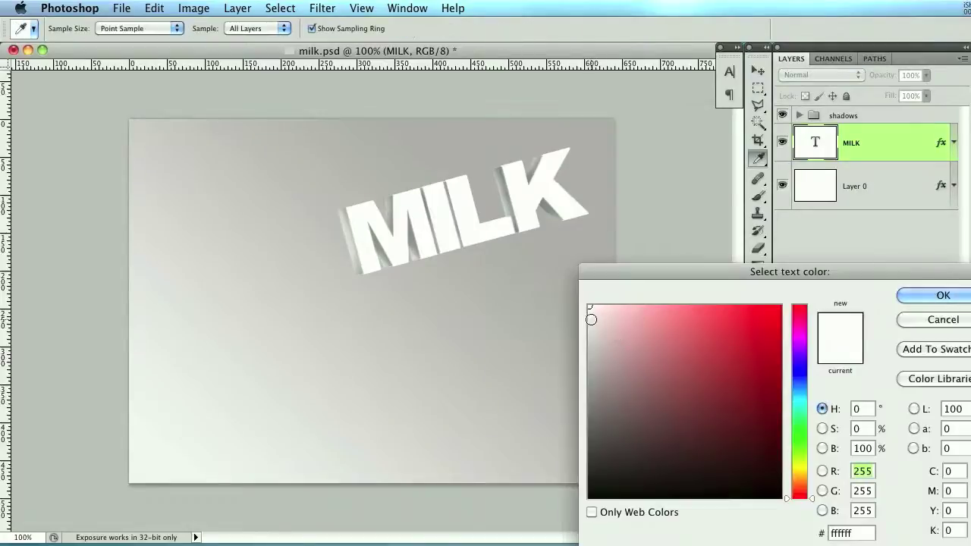
left_click(590, 318)
left_click_drag(591, 317, 589, 320)
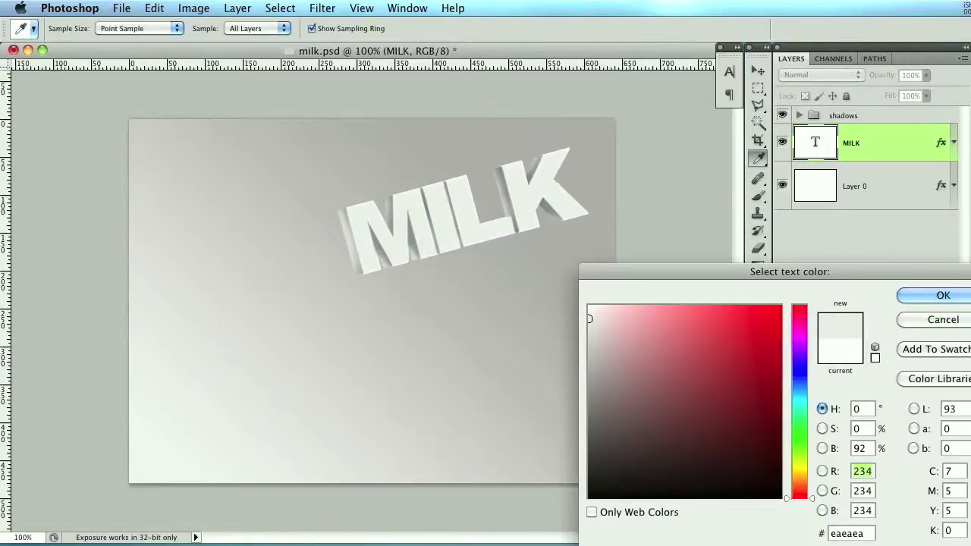
left_click_drag(849, 270, 802, 199)
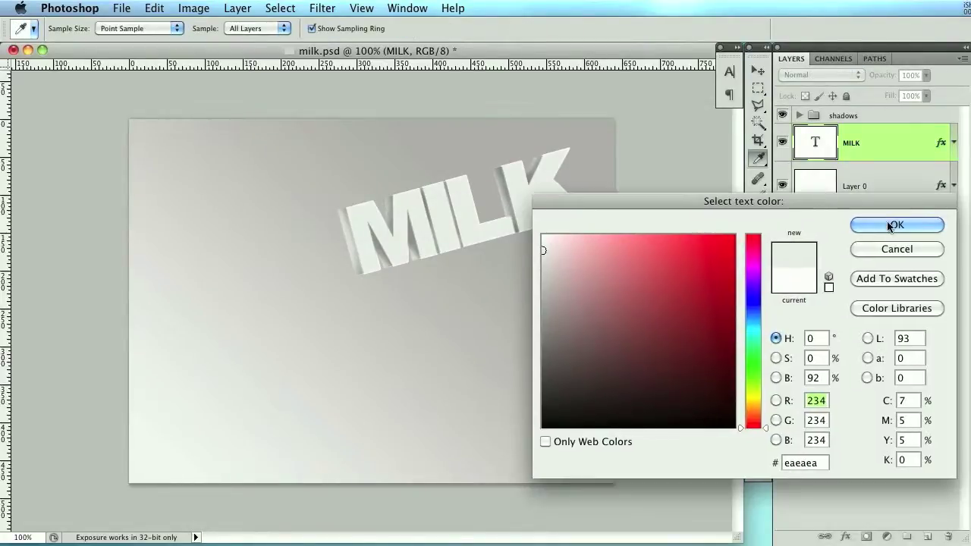
left_click(891, 226)
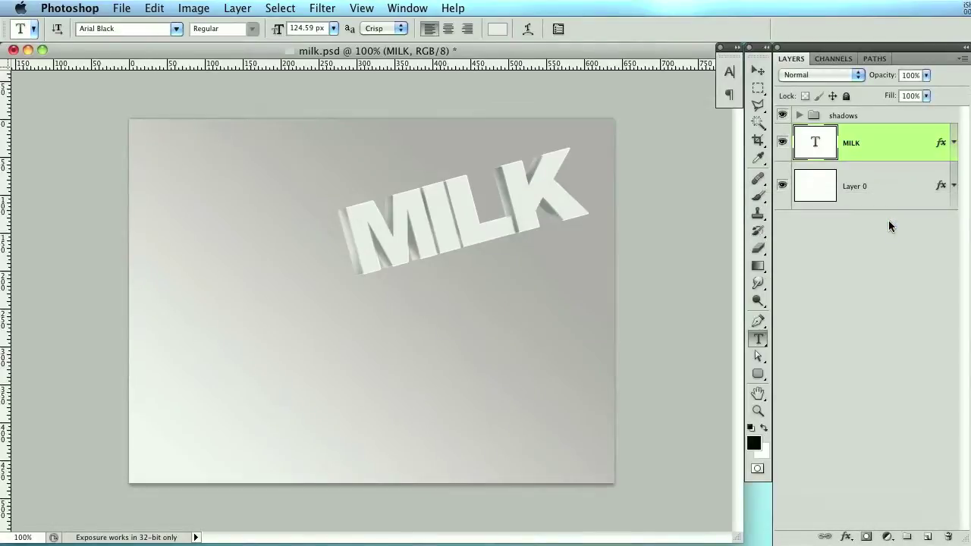
left_click(875, 118)
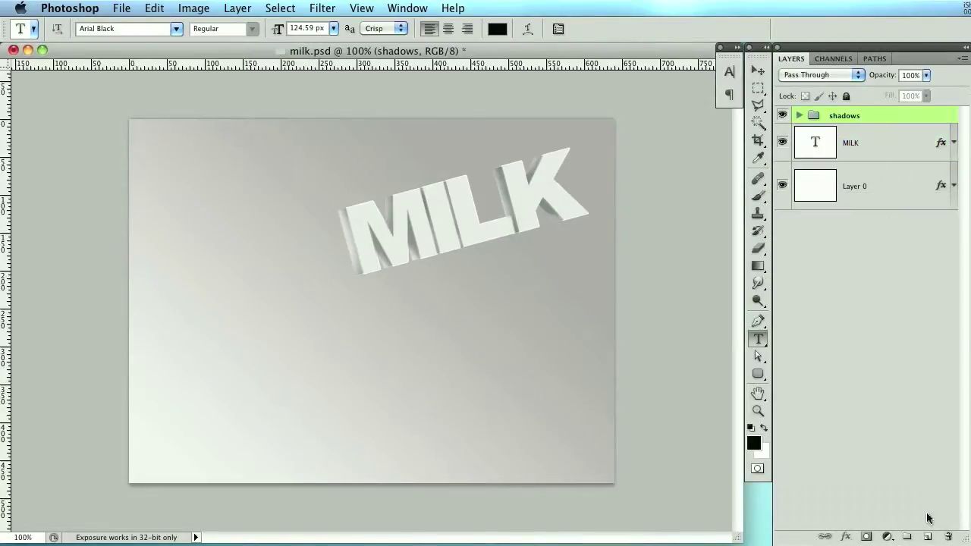
left_click(927, 537)
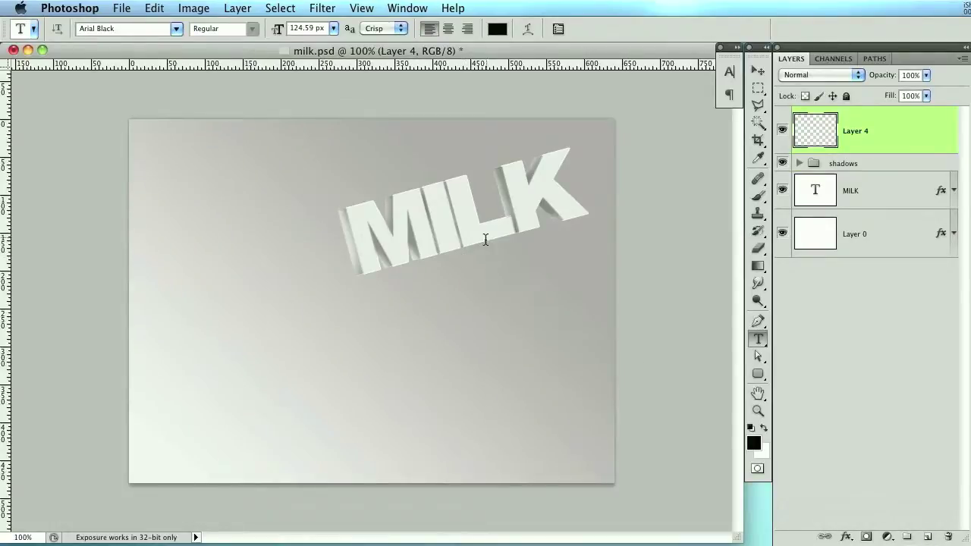
key("super+plus")
key("v")
key("BackSpace")
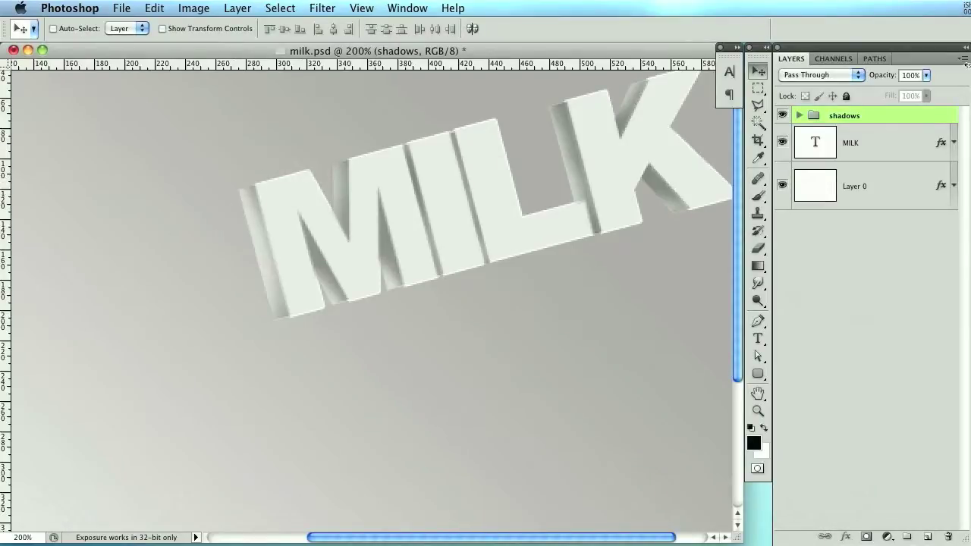
Switch to Preview to study the carton's side in the milk reference photo, close the photo, and return to Photoshop.
key("super+Tab")
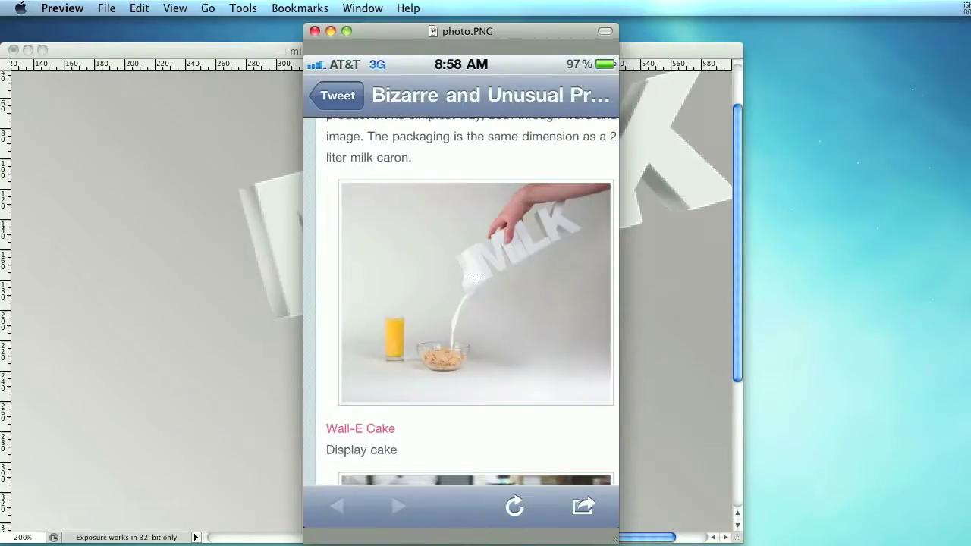
key("super+w")
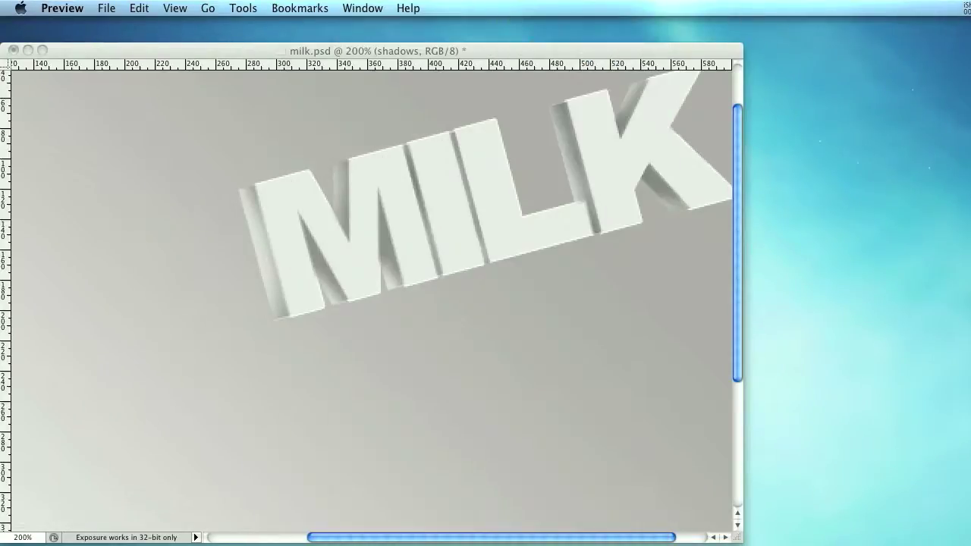
left_click(608, 59)
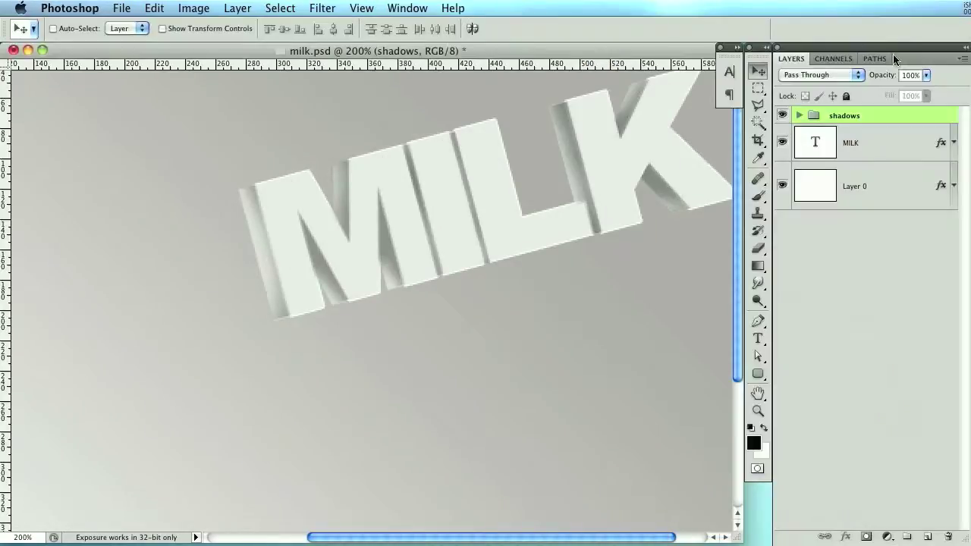
On a new layer above the shadows group, fill a polygonal side panel along the M's left edge with white and trim it to the letter.
left_click(757, 105)
left_click(925, 537)
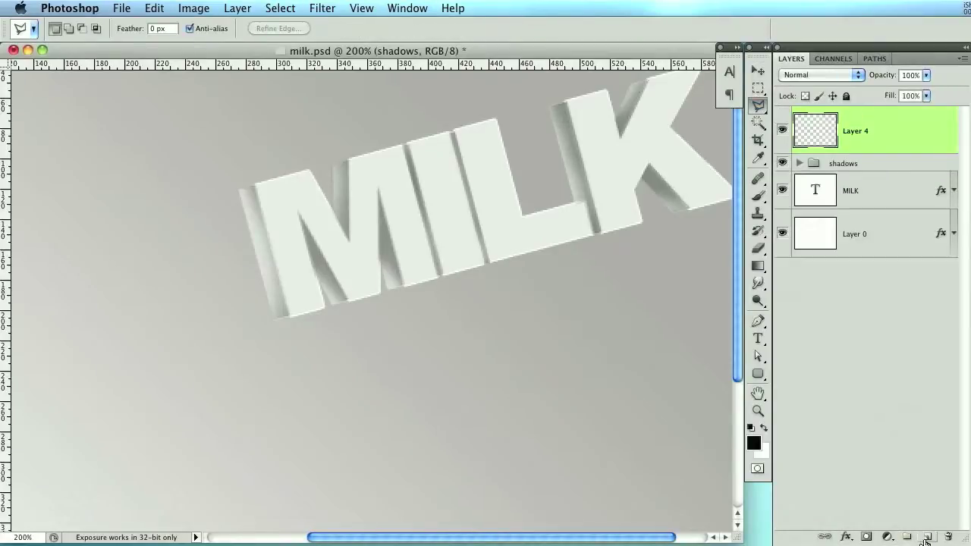
left_click(257, 183)
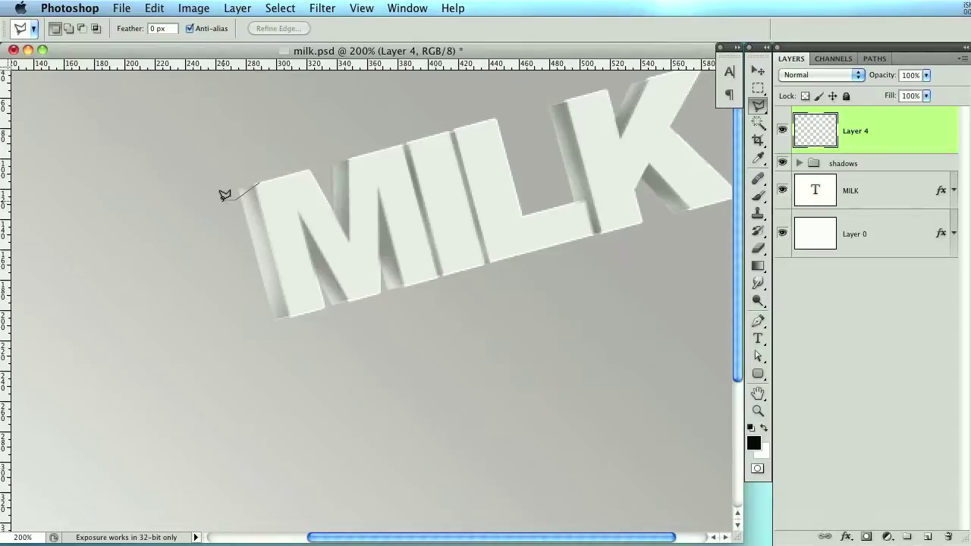
left_click(223, 200)
left_click(251, 320)
left_click(295, 314)
left_click(259, 183)
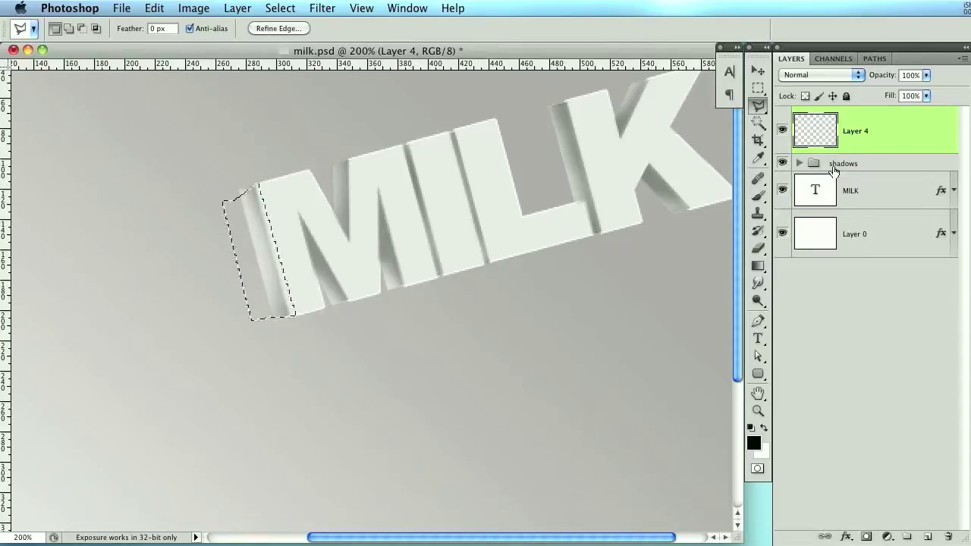
key("super+BackSpace")
key("super+d")
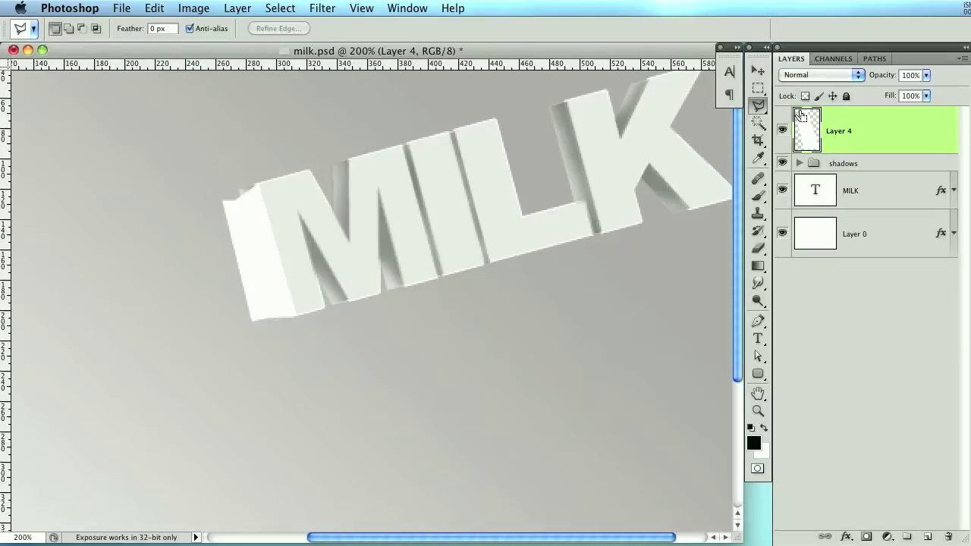
left_click(809, 199, "super")
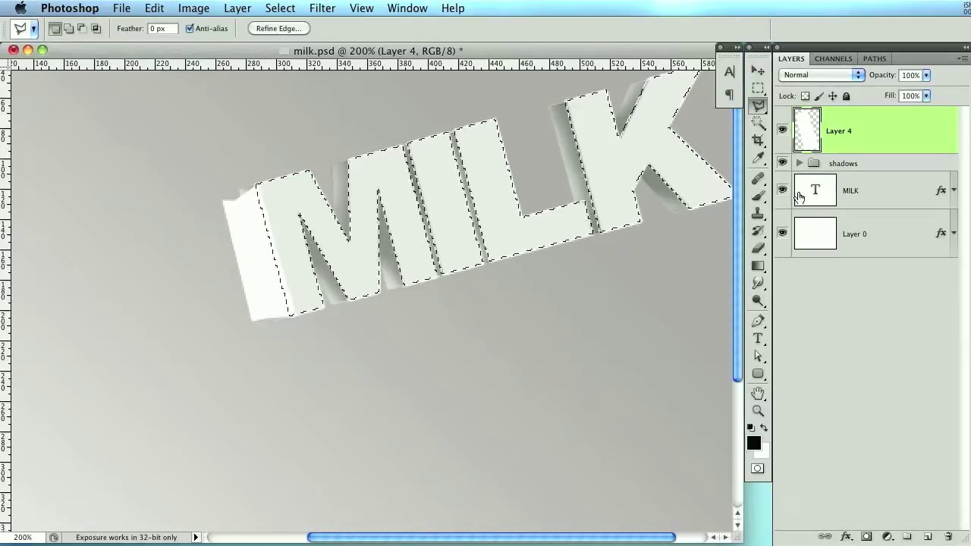
key("super+d")
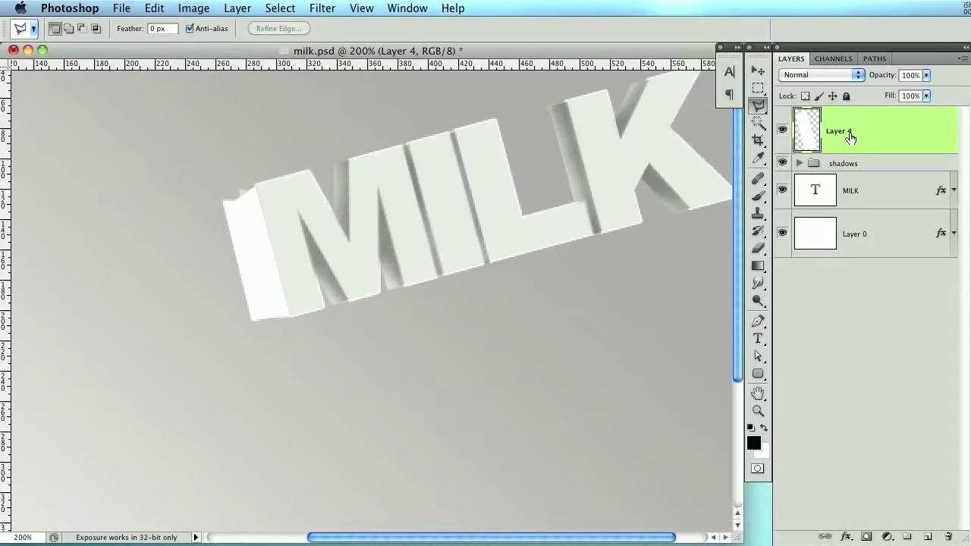
Add a new layer above the white panel and make a polygonal selection covering the panel's left strip and the background beside it.
left_click(927, 536)
key("super+equal")
left_click_drag(326, 329, 395, 327)
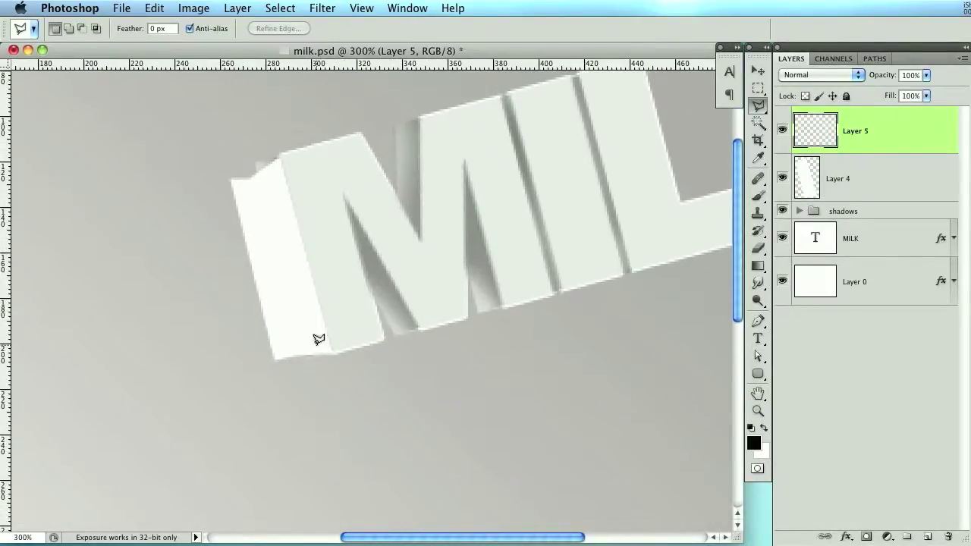
left_click(249, 173)
left_click(301, 394)
left_click(158, 389)
left_click(140, 158)
left_click(267, 132)
left_click(250, 166)
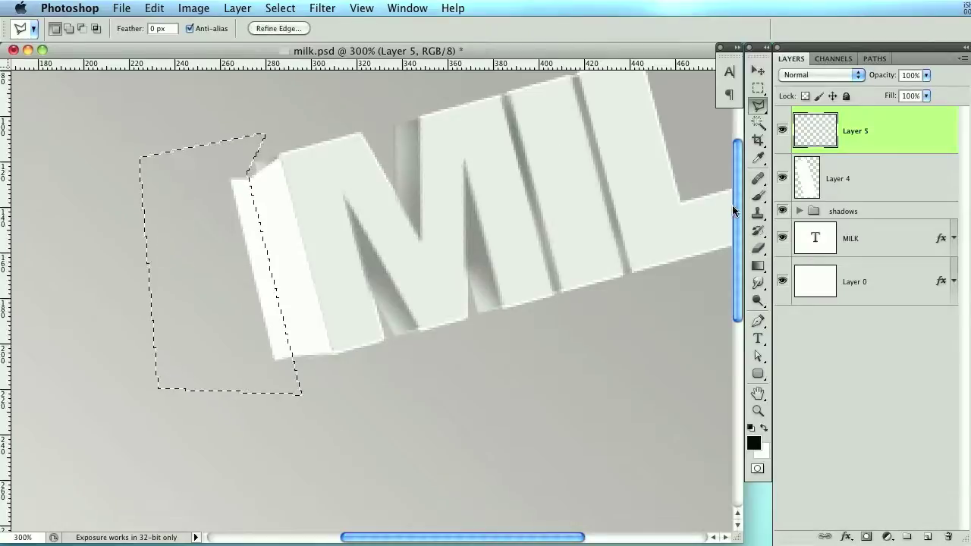
Paint the selection's length with a soft 40 px black brush, and delete the paint that falls outside Layer 4's white panel.
left_click(758, 195)
key("bracketright")
mouse_move(227, 405)
left_mouse_down()
mouse_move(245, 392)
mouse_move(190, 223)
mouse_move(182, 156)
mouse_move(205, 143)
mouse_move(245, 481)
left_mouse_up()
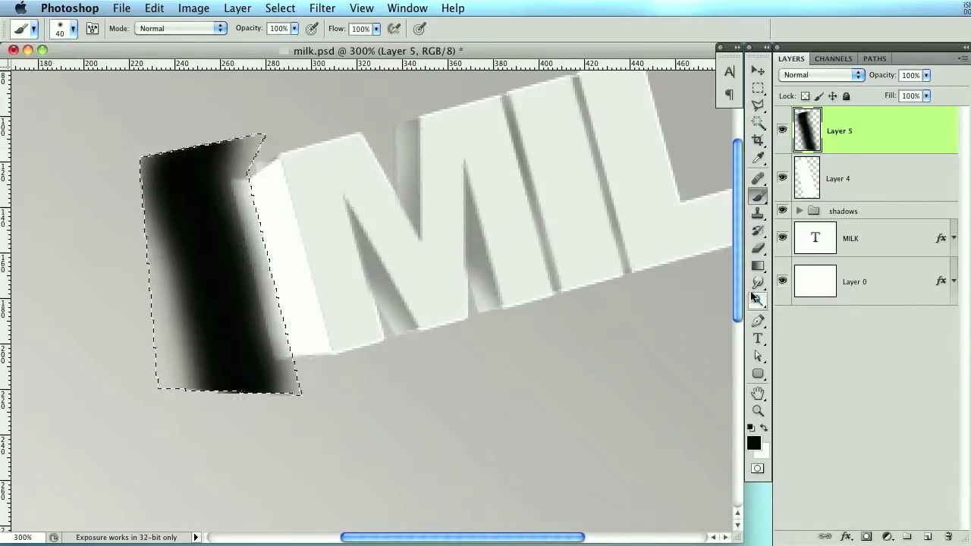
left_click(810, 174, "super")
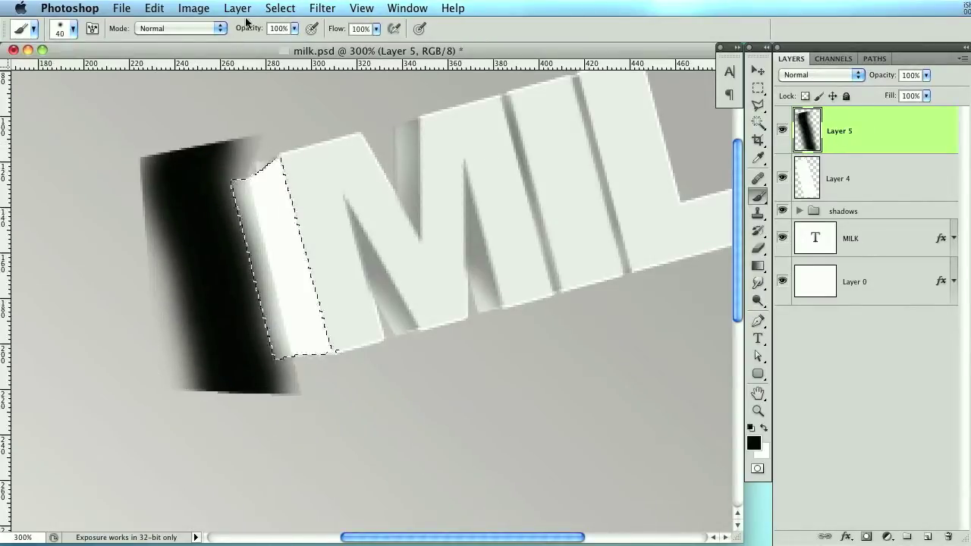
left_click(280, 8)
left_click(313, 70)
key("Delete")
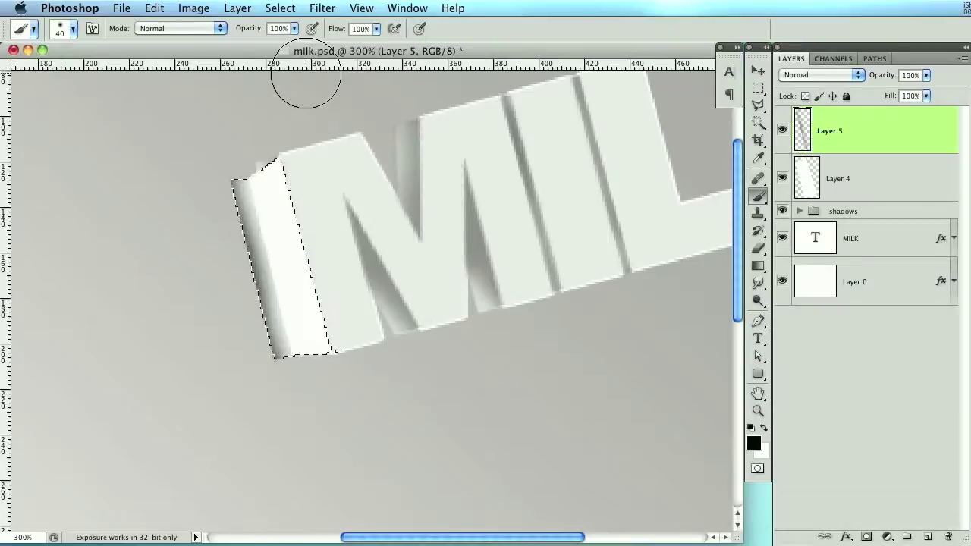
key("super+d")
Lower Layer 5's opacity to 56% and soften the panel's shading with a 70 px eraser.
left_click_drag(882, 80, 853, 79)
left_click_drag(843, 78, 844, 79)
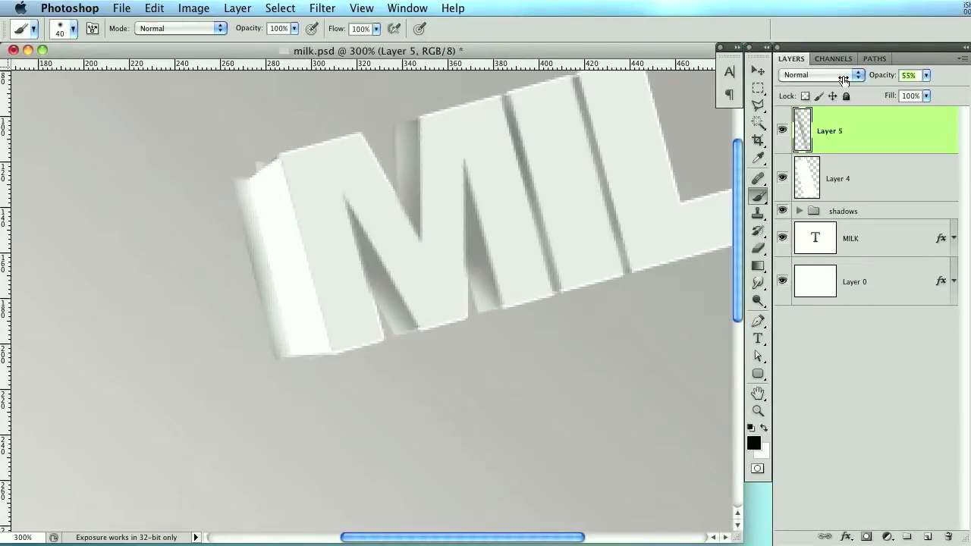
left_click(758, 248)
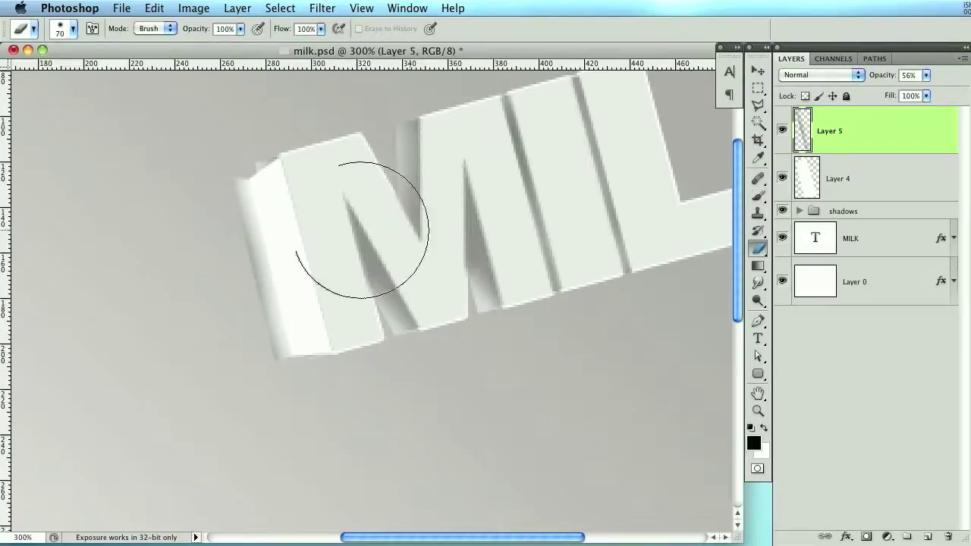
mouse_move(338, 210)
left_mouse_down()
mouse_move(329, 243)
mouse_move(345, 258)
mouse_move(357, 364)
left_mouse_up()
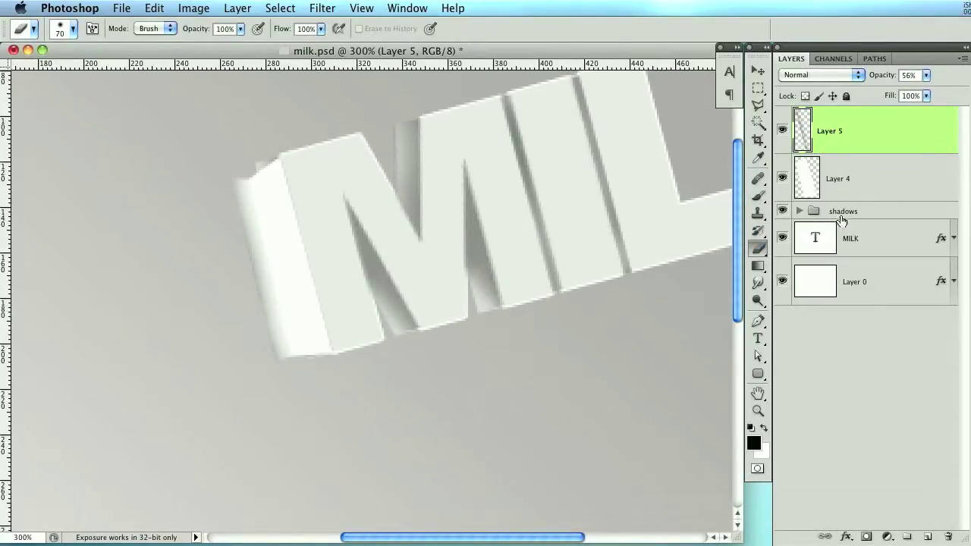
Select Layers 4 and 5 together and nudge the shaded panel into line with the M's left edge.
left_click(896, 193, "shift")
left_click(756, 72)
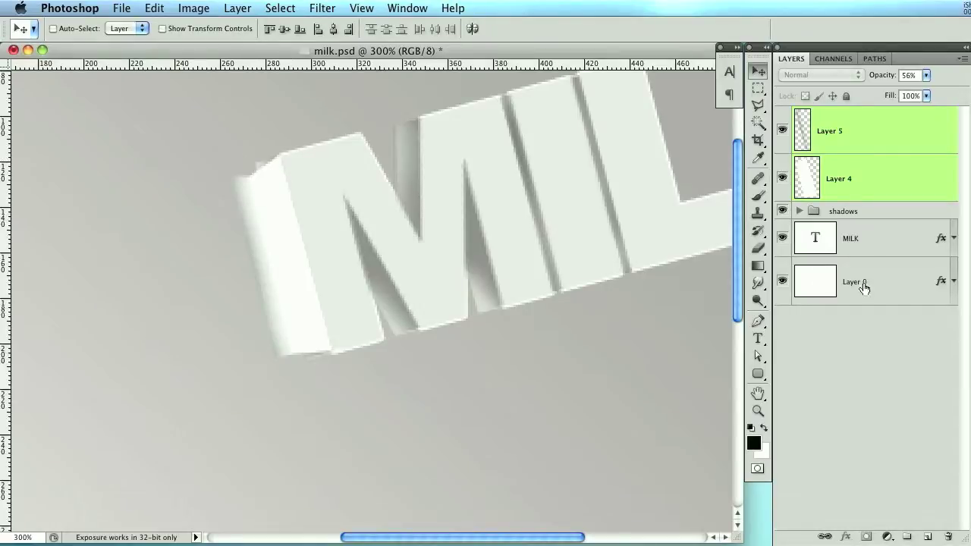
Turn on Layer Mask Hides Effects in the MILK text layer's blending options.
left_click(914, 251)
double_click(915, 250)
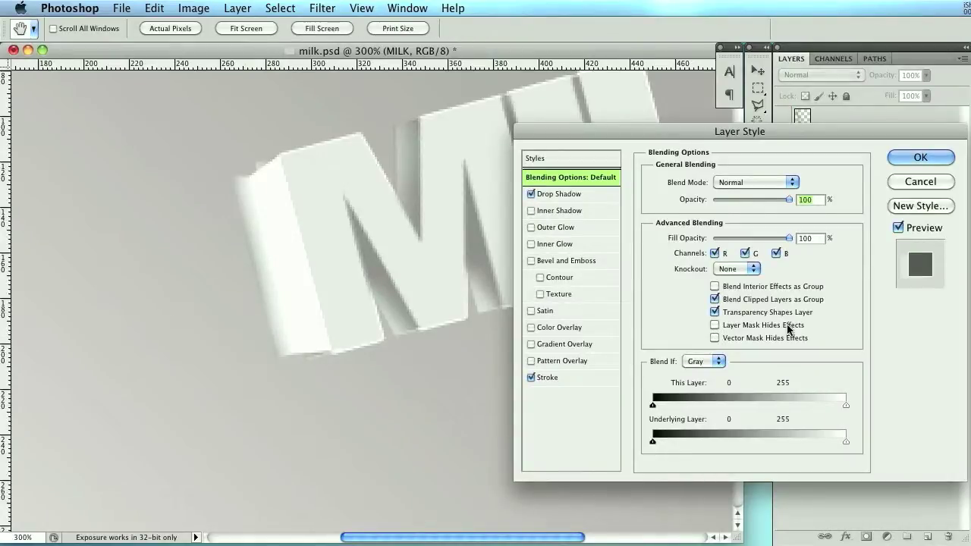
left_click(725, 326)
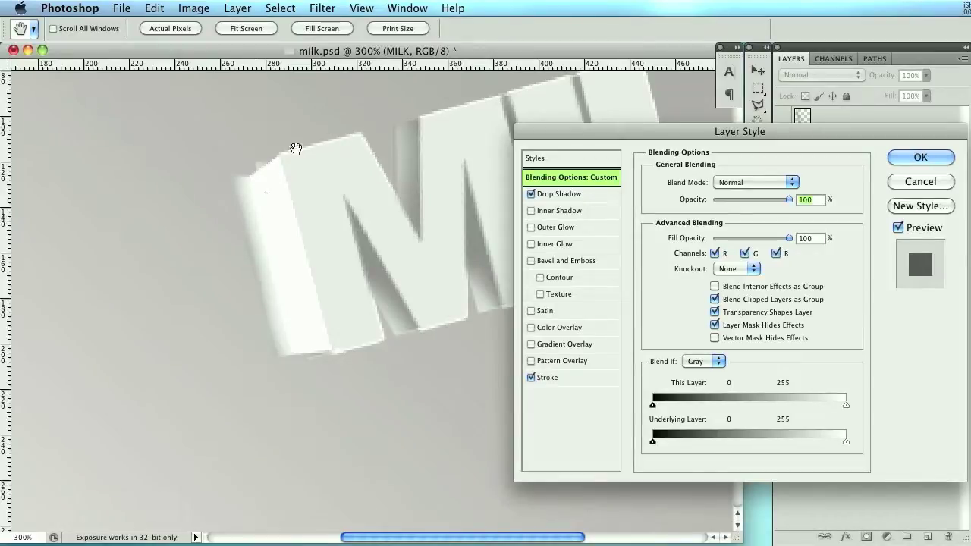
left_click(921, 159)
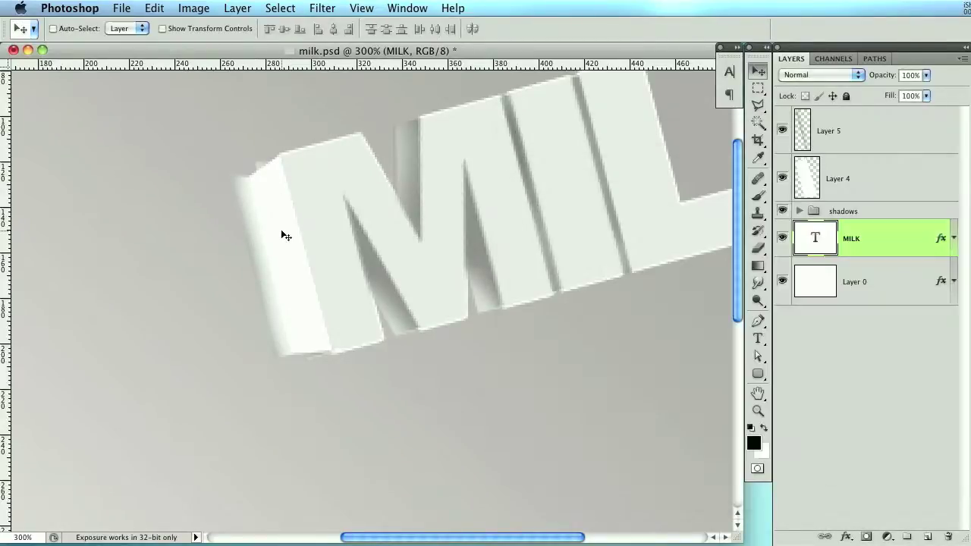
Add a layer mask to the MILK text and black out a polygonal area around the M's upper-left corner to hide the stray effects.
left_click(757, 89)
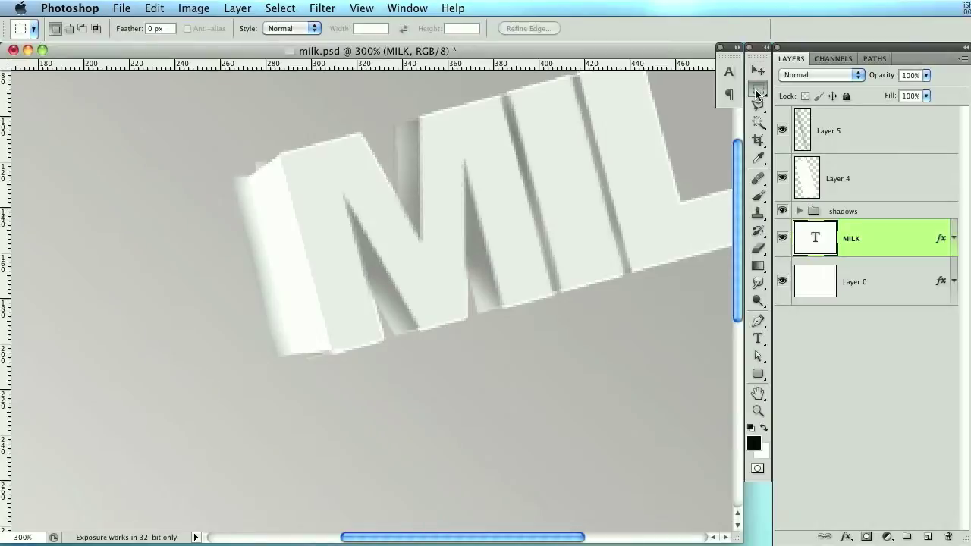
left_click(866, 537)
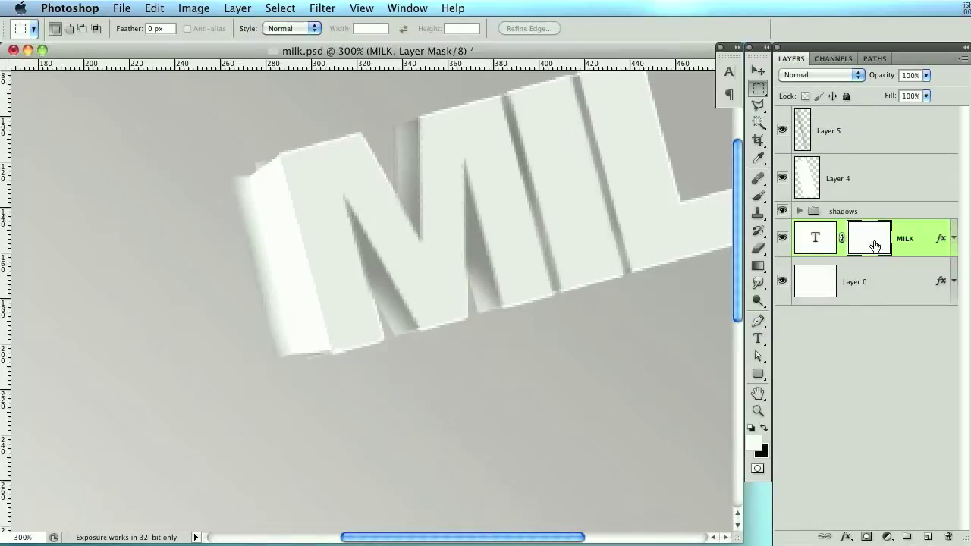
left_click(757, 106)
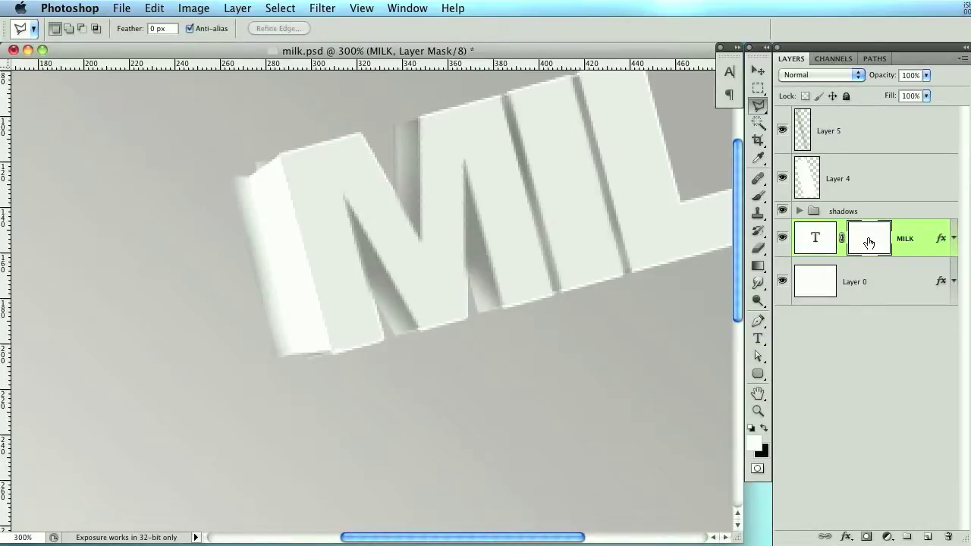
left_click(281, 143)
left_click(265, 211)
left_click(220, 203)
left_click(225, 139)
left_click(282, 141)
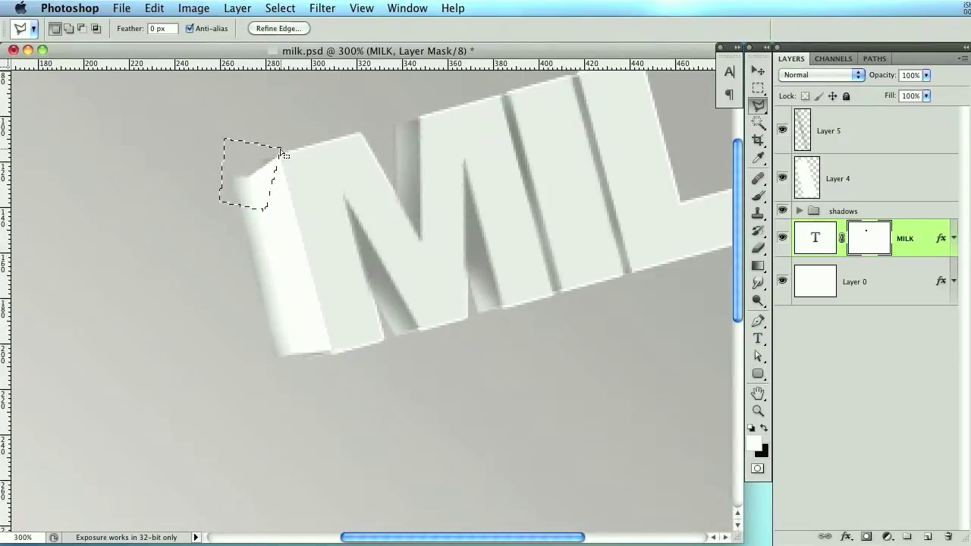
left_click(800, 210)
key("super+d")
Add a layer mask to Layer 1 in the shadows group and mask out a polygonal area at the M's upper-left corner.
left_click(880, 341)
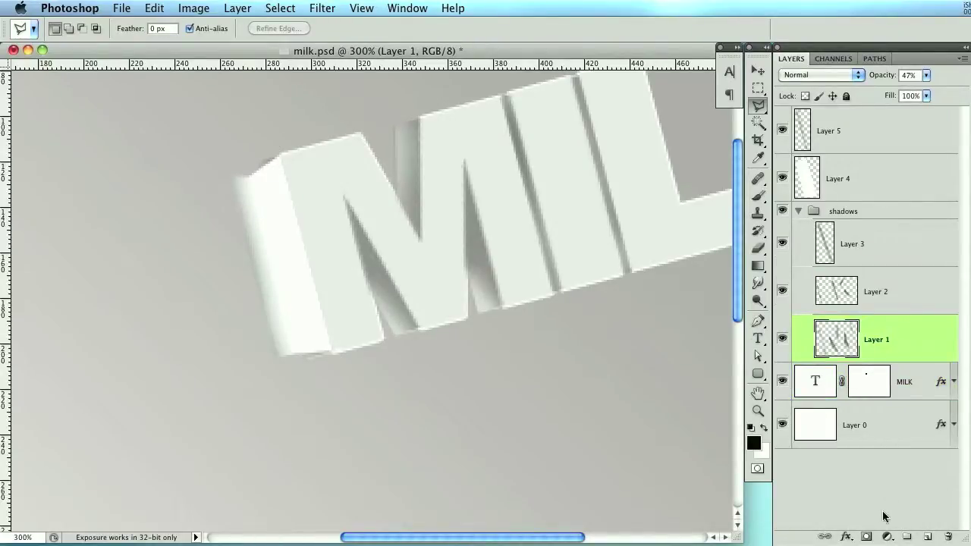
left_click(865, 537)
left_click(290, 145)
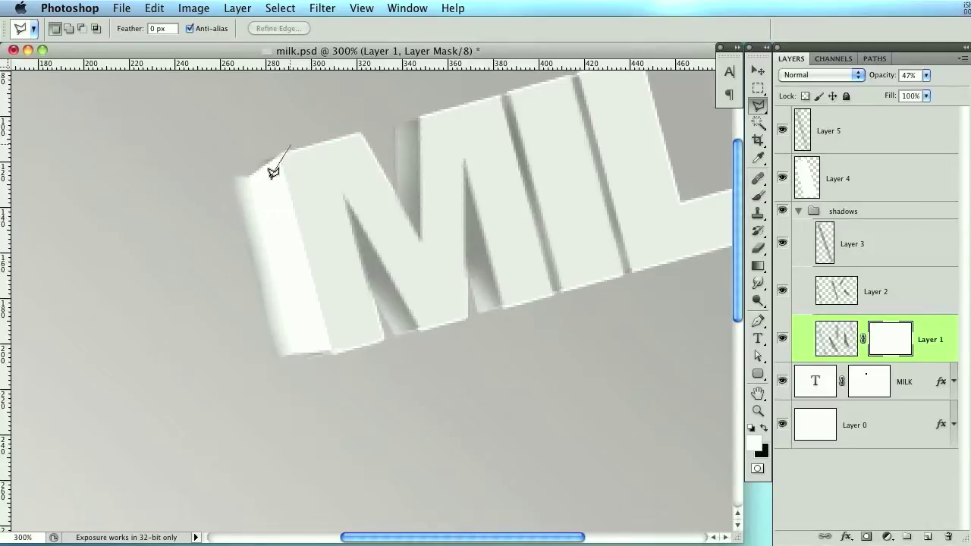
left_click(270, 179)
left_click(195, 170)
left_click(258, 111)
left_click(290, 145)
key("Delete")
key("ctrl+d")
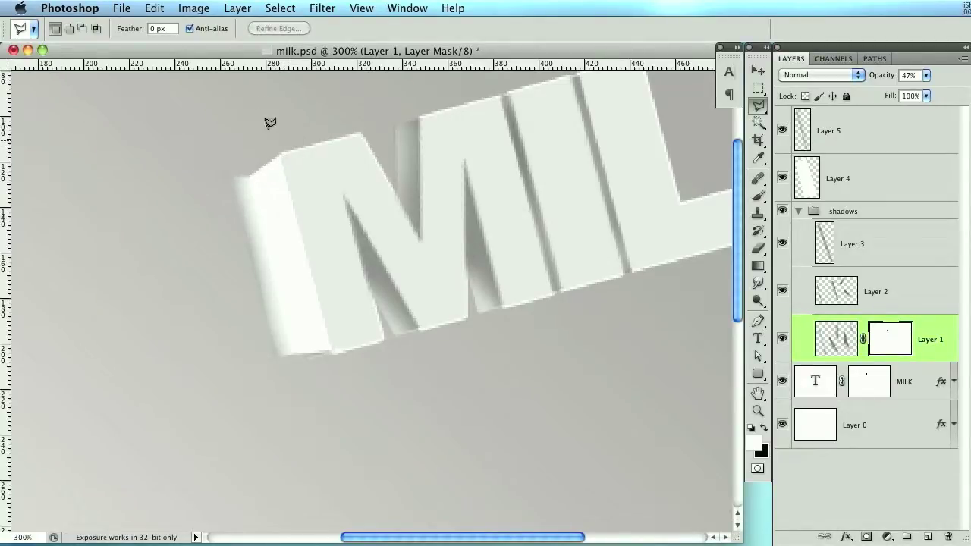
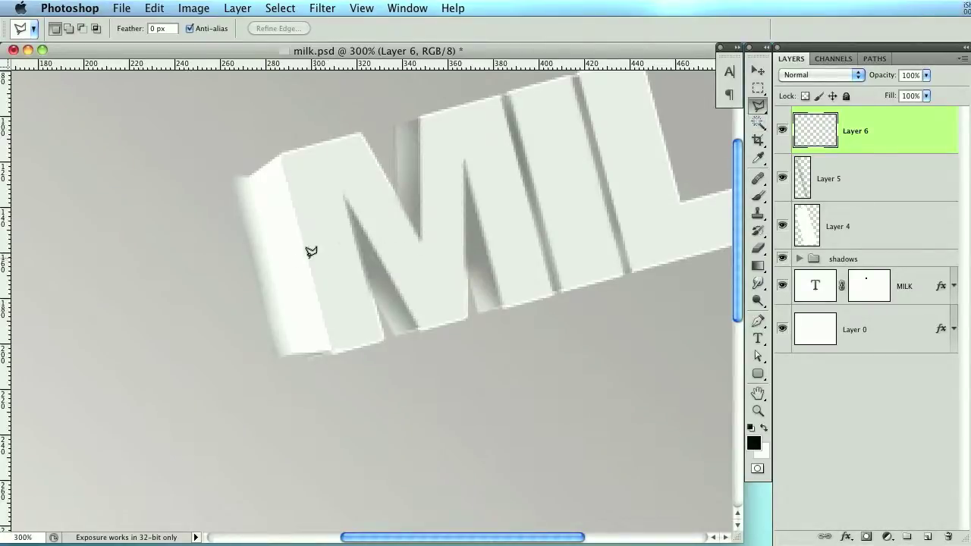
Outline a triangular flap at the side panel's lower end on Layer 6 and fill it with white.
left_click(256, 278)
left_click(207, 340)
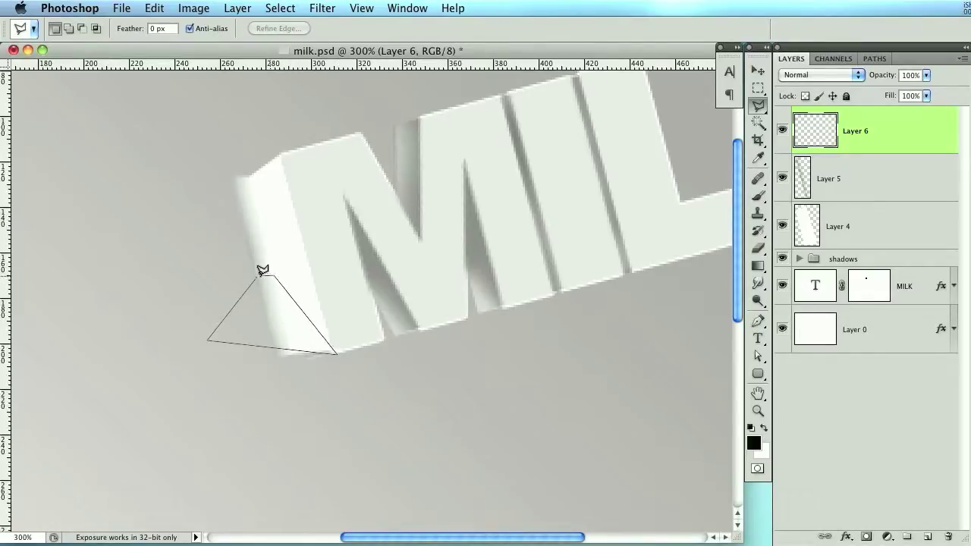
left_click(261, 271)
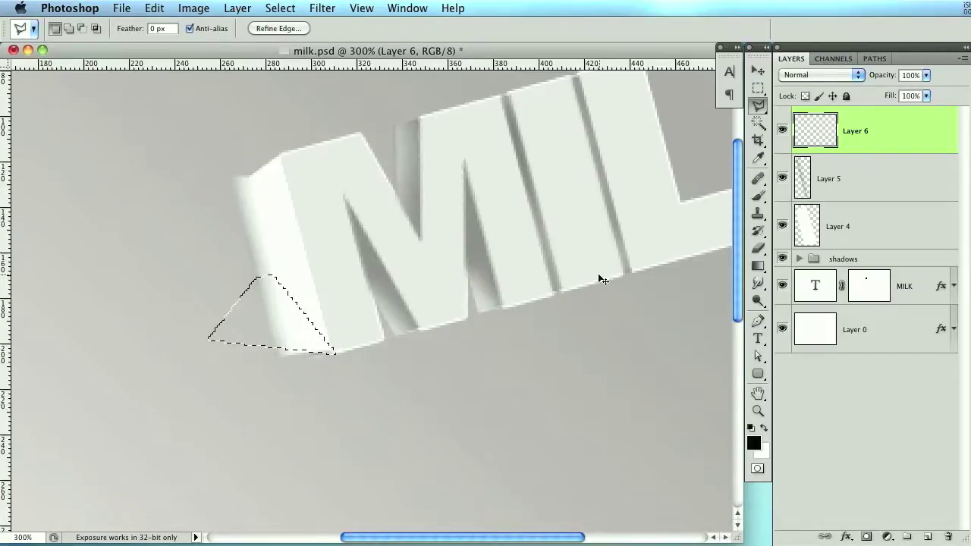
key("super+BackSpace")
key("super+d")
Create a layer beneath Layer 6 and fill a white triangular fold directly below the flap, ending at the M's lower-left corner.
left_click(928, 537)
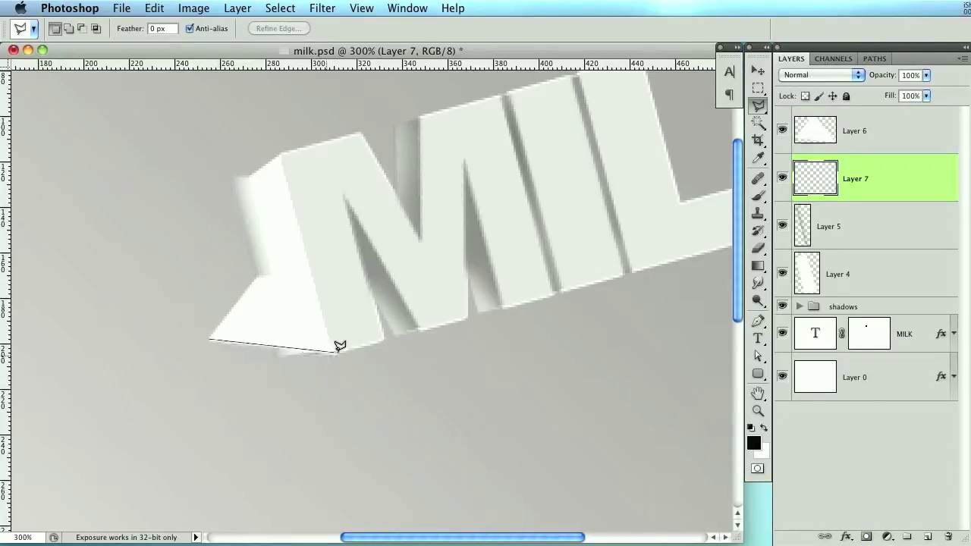
left_click(222, 387)
left_click(335, 351)
left_click(210, 339)
key("super+BackSpace")
key("super+d")
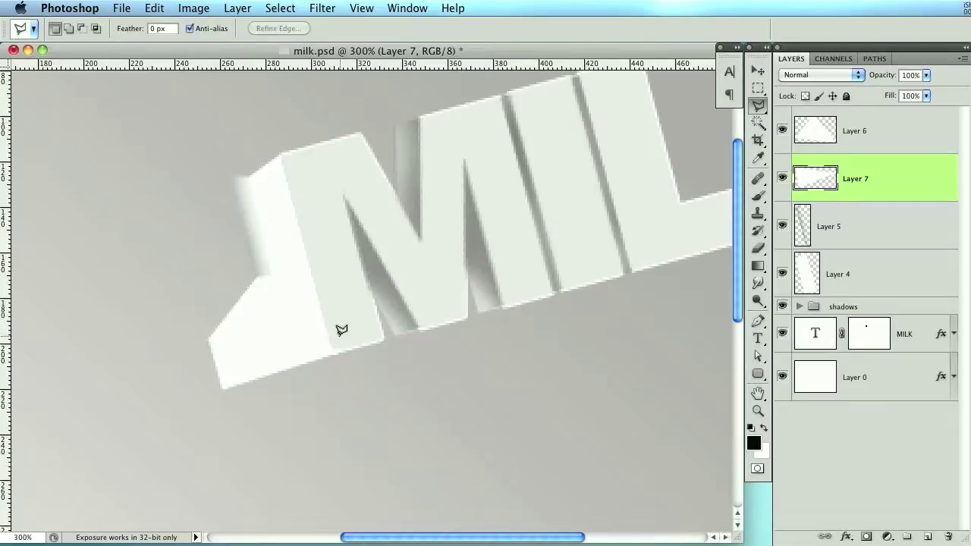
Create a layer above Layer 6 and paint soft black strokes around the upper flap's edges with a 40 px brush.
left_click(881, 146)
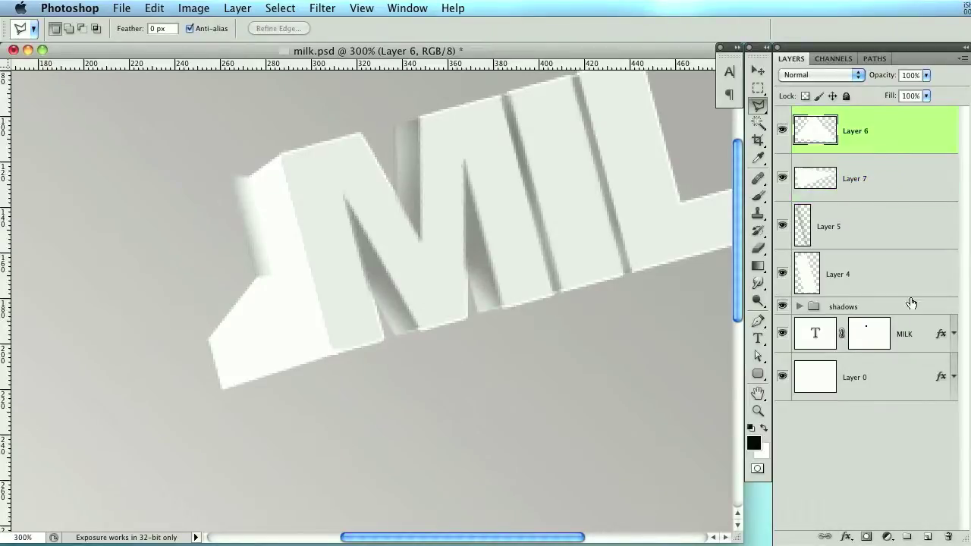
left_click(926, 536)
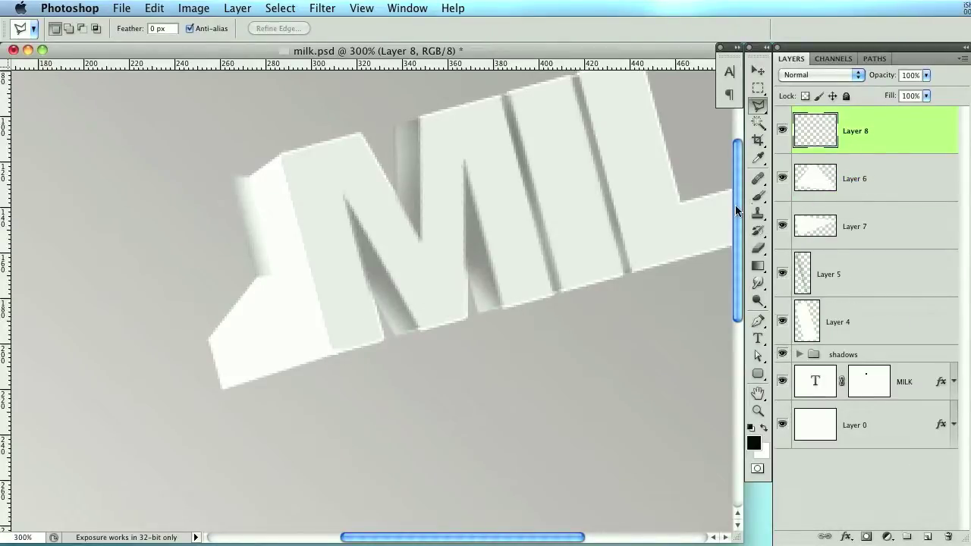
left_click(756, 196)
mouse_move(339, 311)
left_mouse_down()
mouse_move(321, 310)
mouse_move(299, 262)
left_mouse_up()
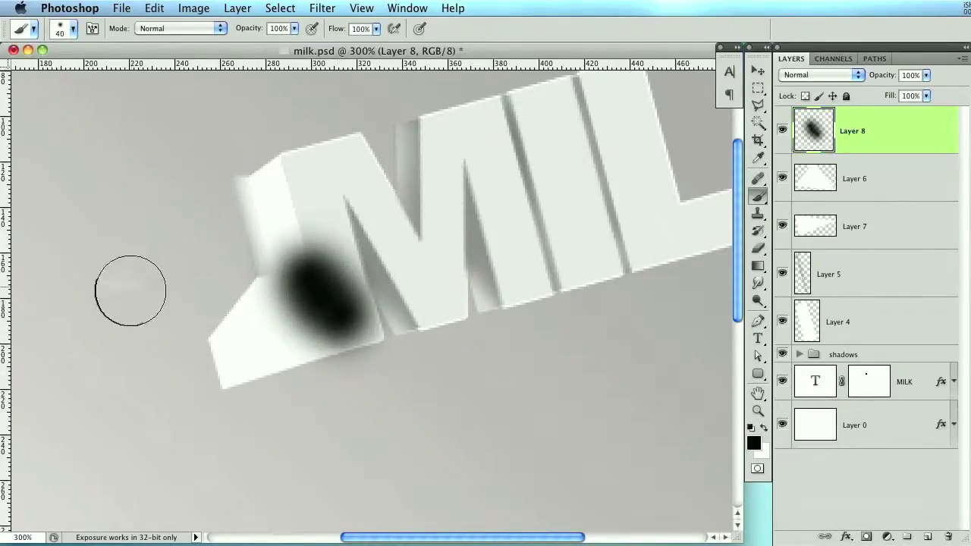
mouse_move(227, 260)
left_mouse_down()
mouse_move(206, 271)
mouse_move(159, 329)
mouse_move(229, 252)
left_mouse_up()
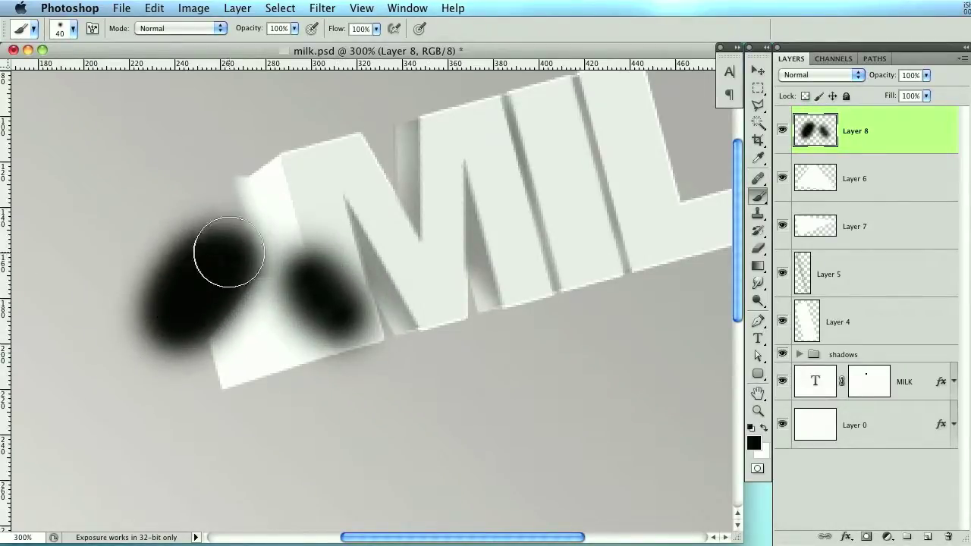
mouse_move(205, 386)
left_mouse_down()
mouse_move(287, 400)
mouse_move(325, 390)
left_mouse_up()
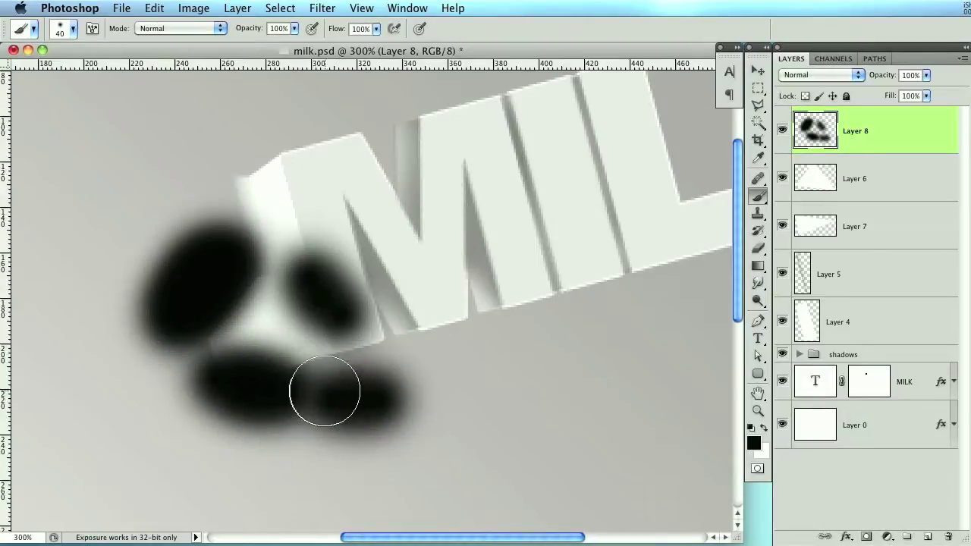
Trim Layer 8's black shading to the outline of the Layer 6 flap.
left_click(807, 188, "super")
left_click(280, 8)
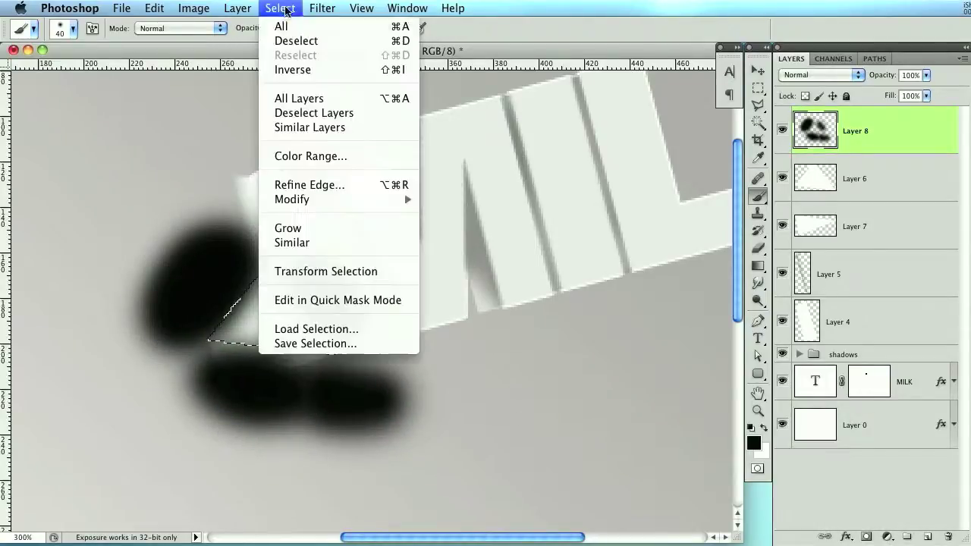
left_click(294, 68)
key("Delete")
key("super+d")
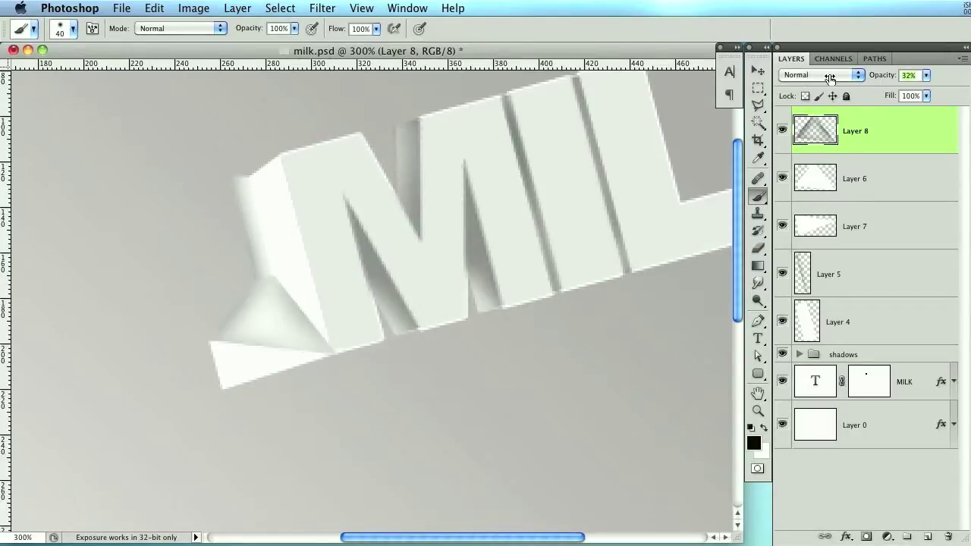
Lower Layer 8's opacity to 26% and erase the shading on the flap's side nearest the M with a 60 px eraser.
left_click_drag(825, 79, 830, 79)
key("e")
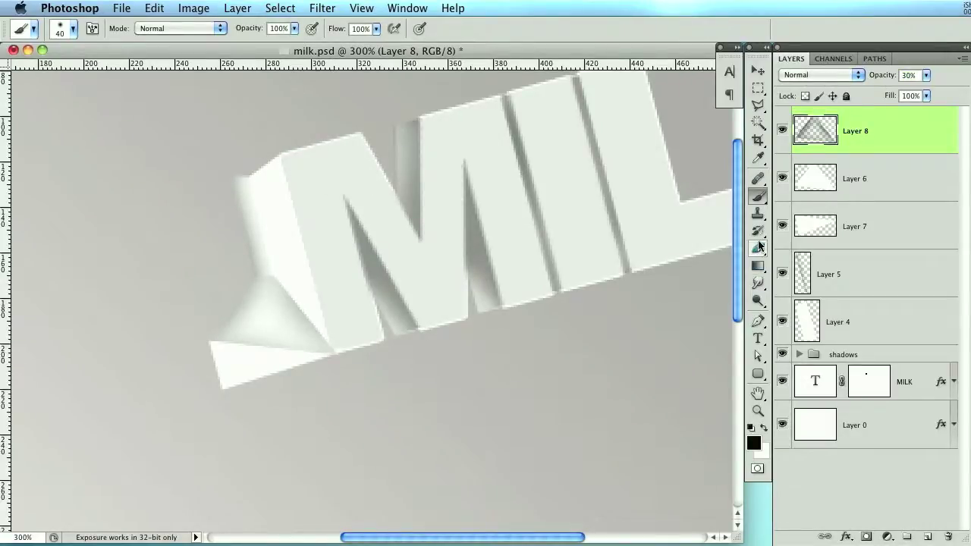
key("bracketleft")
key("bracketleft")
key("bracketleft")
key("bracketleft")
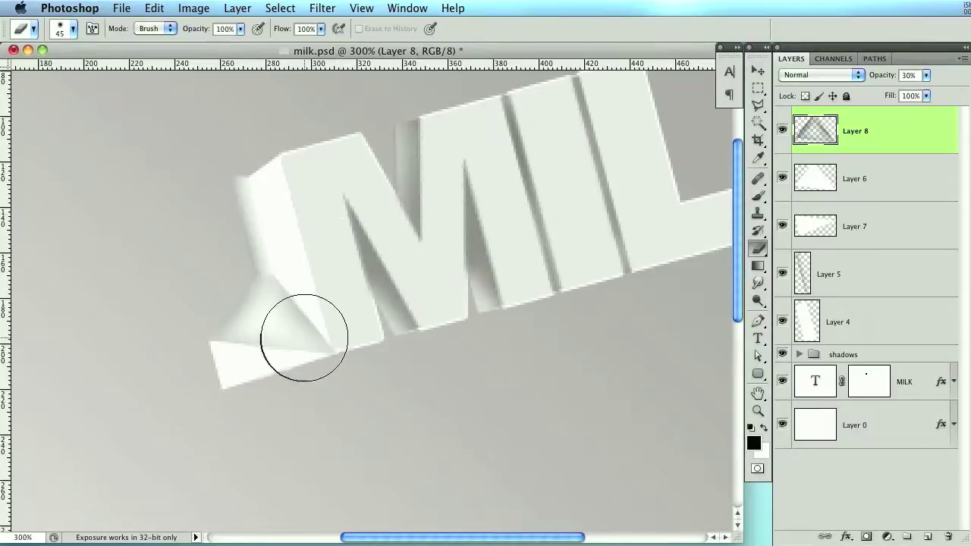
key("bracketright")
key("bracketright")
key("bracketright")
key("bracketright")
left_click_drag(274, 313, 326, 260)
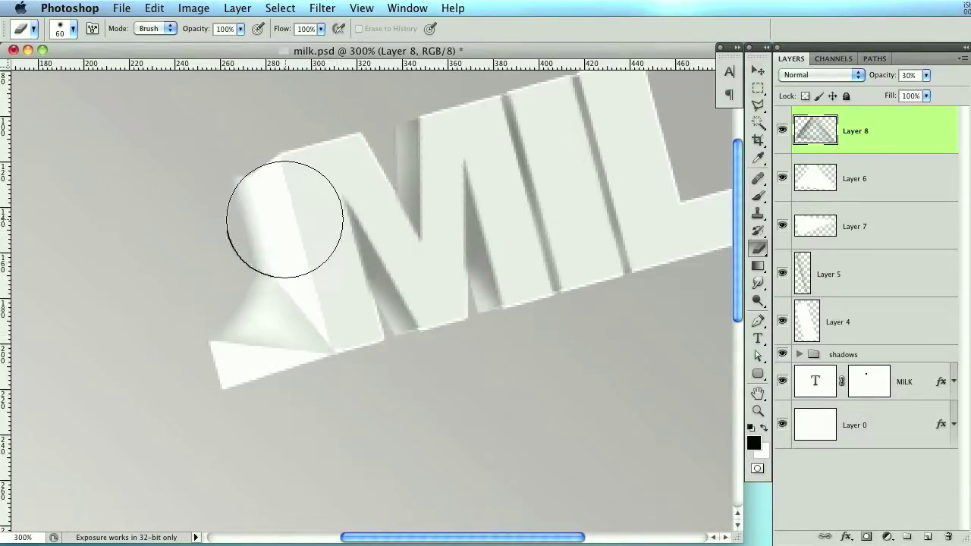
mouse_move(346, 281)
left_mouse_down()
mouse_move(346, 314)
mouse_move(380, 304)
left_mouse_up()
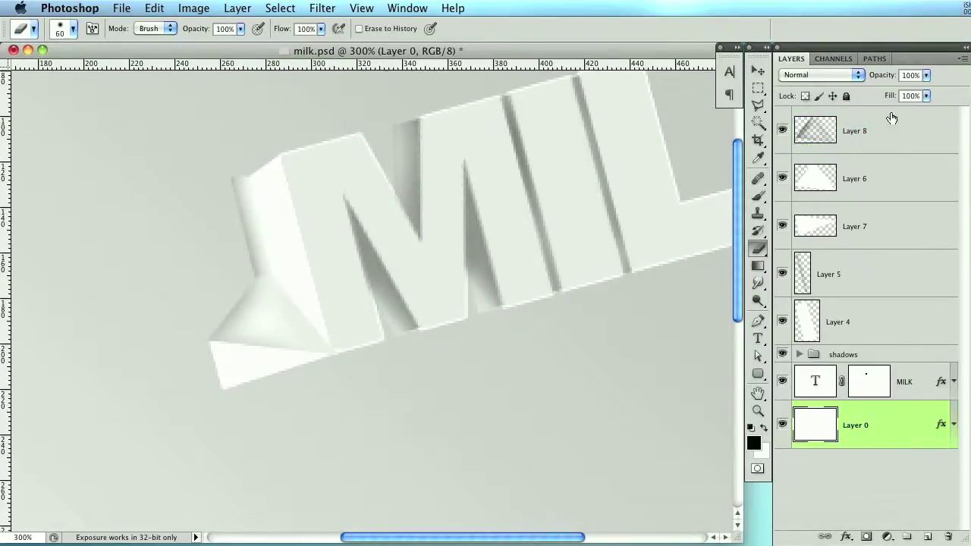
left_click(897, 148)
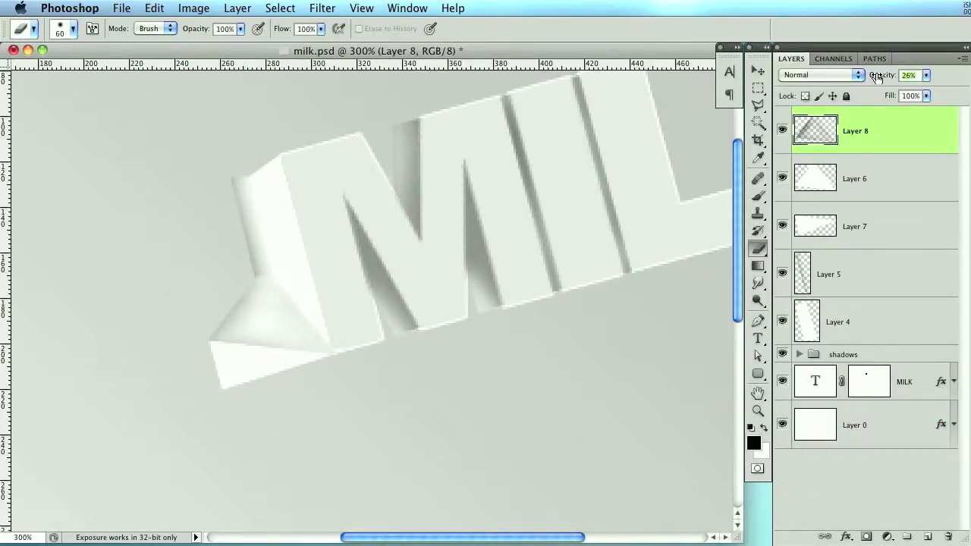
Create a layer above Layer 7 and paint soft black around the lower fold's outer edges with a 50 px brush.
left_click(894, 231)
left_click(782, 225)
left_click(782, 225)
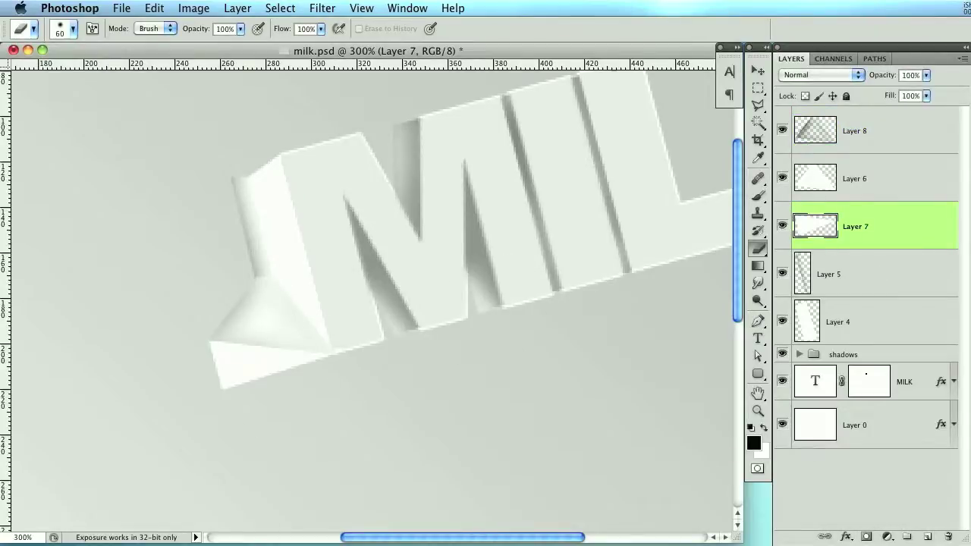
left_click(927, 537)
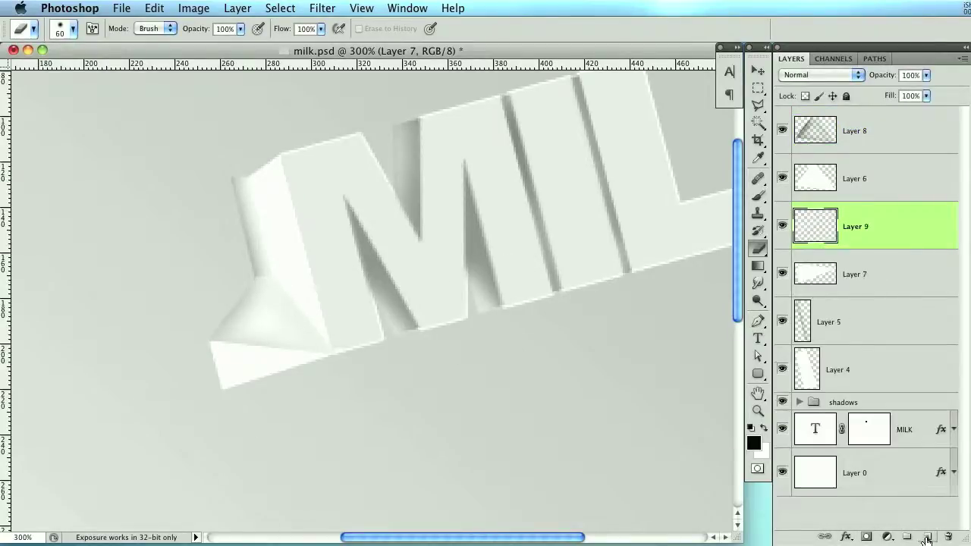
left_click(758, 196)
mouse_move(368, 403)
left_mouse_down()
mouse_move(273, 421)
mouse_move(205, 455)
mouse_move(167, 380)
mouse_move(264, 440)
mouse_move(268, 412)
mouse_move(349, 462)
left_mouse_up()
mouse_move(377, 300)
left_mouse_down()
mouse_move(329, 315)
mouse_move(364, 352)
mouse_move(356, 402)
mouse_move(304, 422)
left_mouse_up()
Trim Layer 9's black shading to Layer 7's outline and lower its opacity to 30%.
left_click(815, 283, "super")
left_click(289, 8)
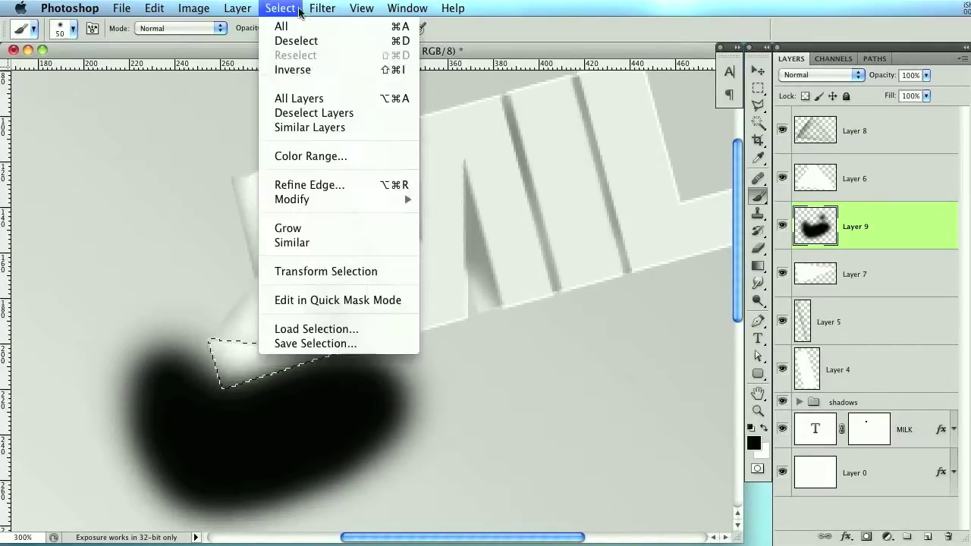
left_click(296, 70)
key("Delete")
key("super+d")
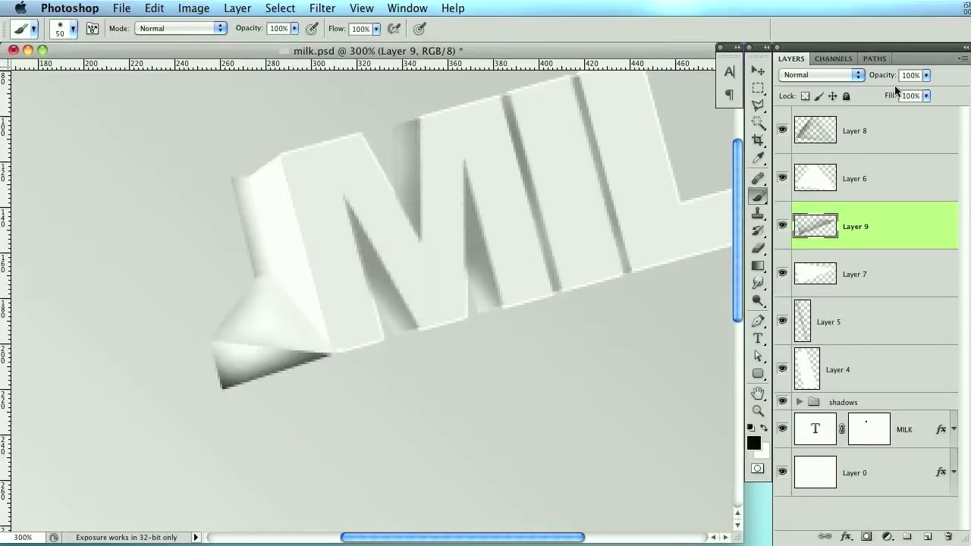
left_click_drag(860, 78, 815, 79)
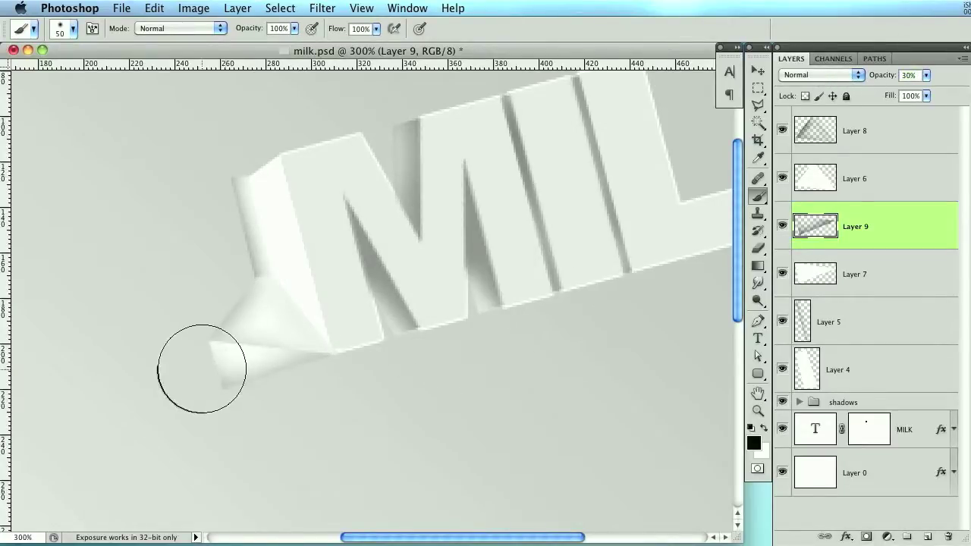
Create a layer above Layer 8 and paint a white highlight along the crease between the two flaps with a 9 px brush.
left_click(903, 135)
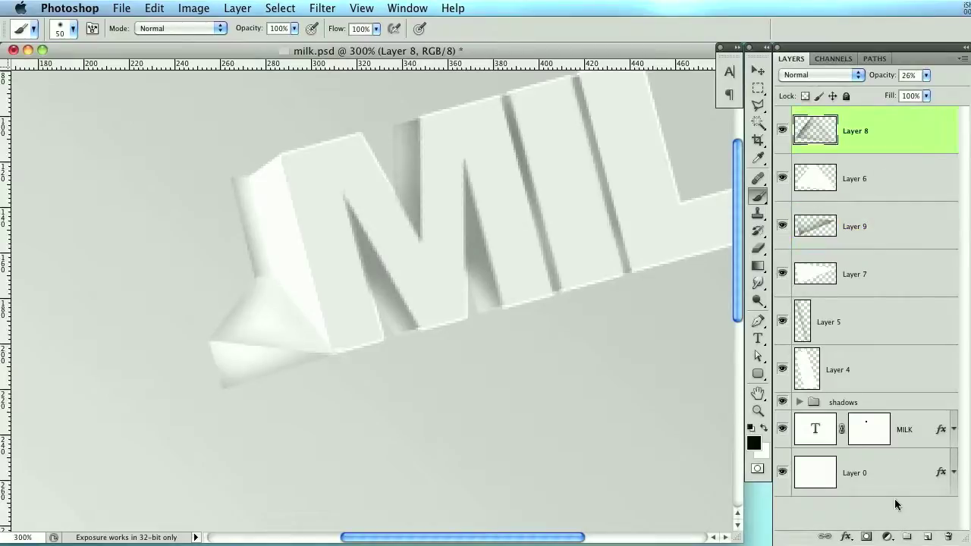
left_click(930, 537)
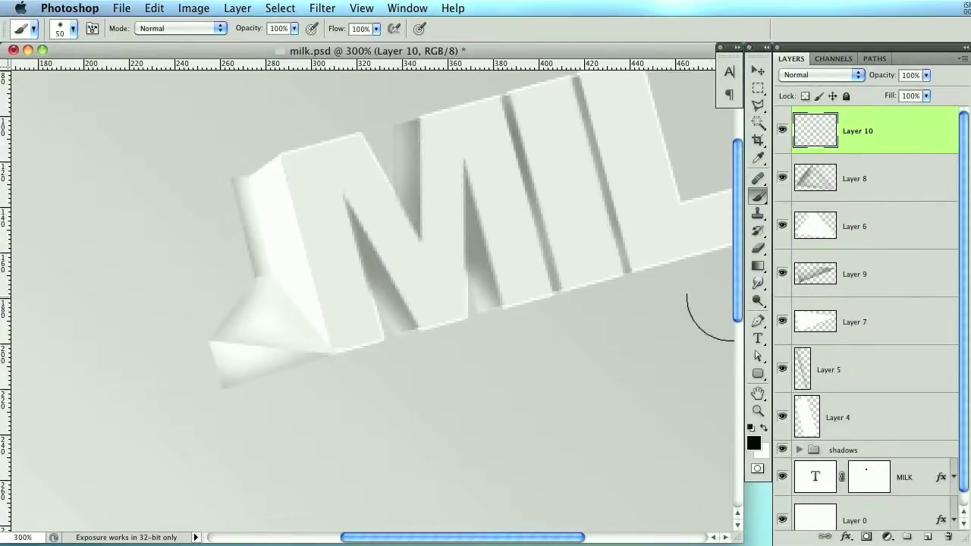
key("x")
key("bracketleft")
key("bracketleft")
key("bracketleft")
key("bracketleft")
key("bracketleft")
key("bracketleft")
key("bracketleft")
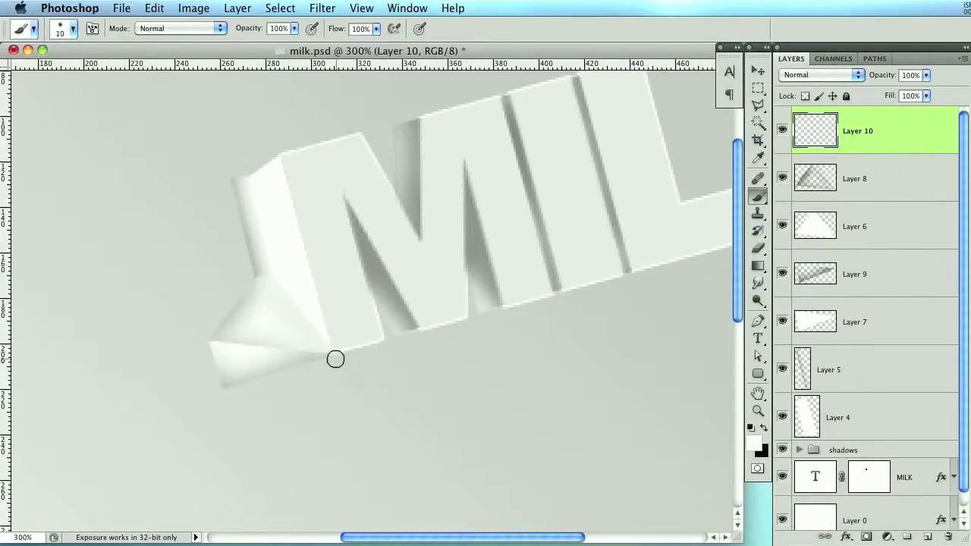
key("bracketleft")
left_click_drag(335, 355, 204, 343)
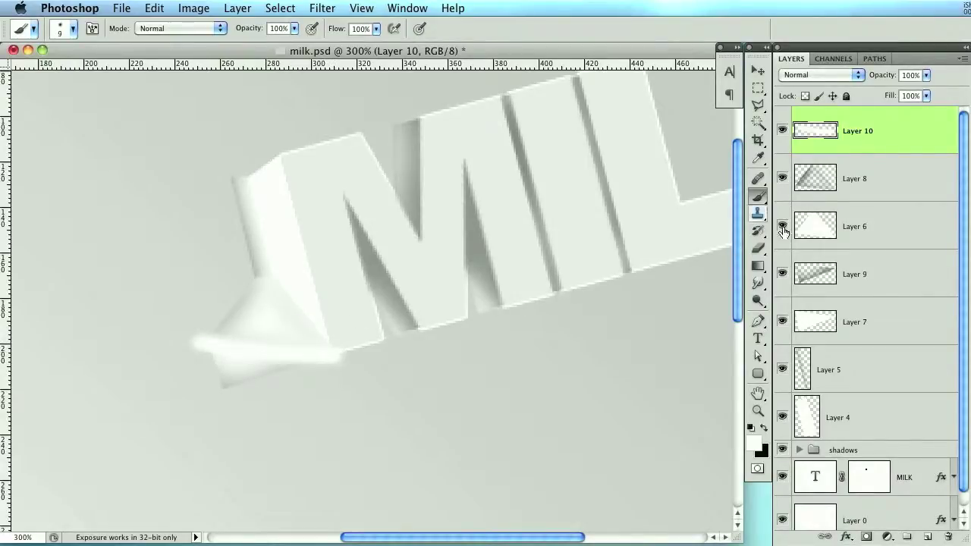
Trim Layer 10's white highlight to the combined outline of Layers 6 and 7 and lower its opacity to 62%.
left_click(818, 224, "super")
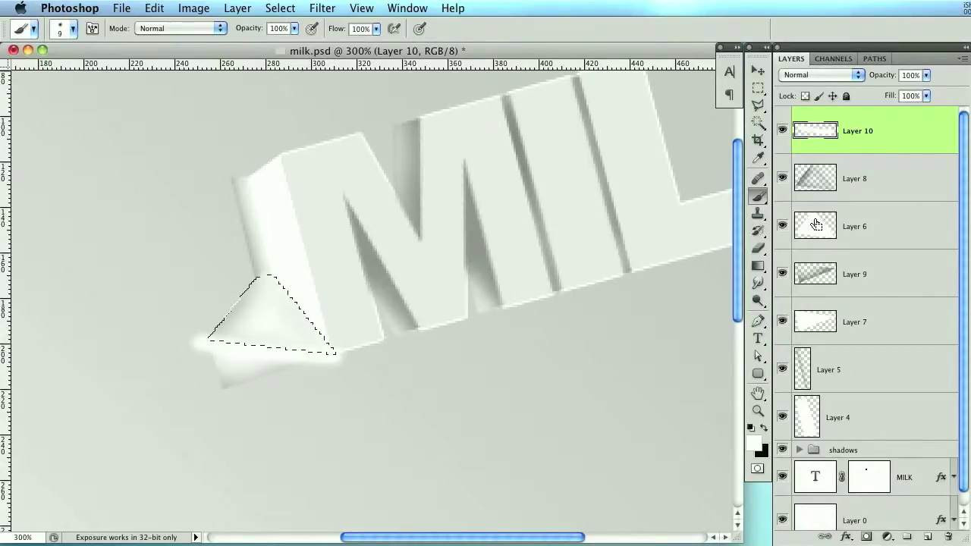
left_click(822, 329, "shift+super")
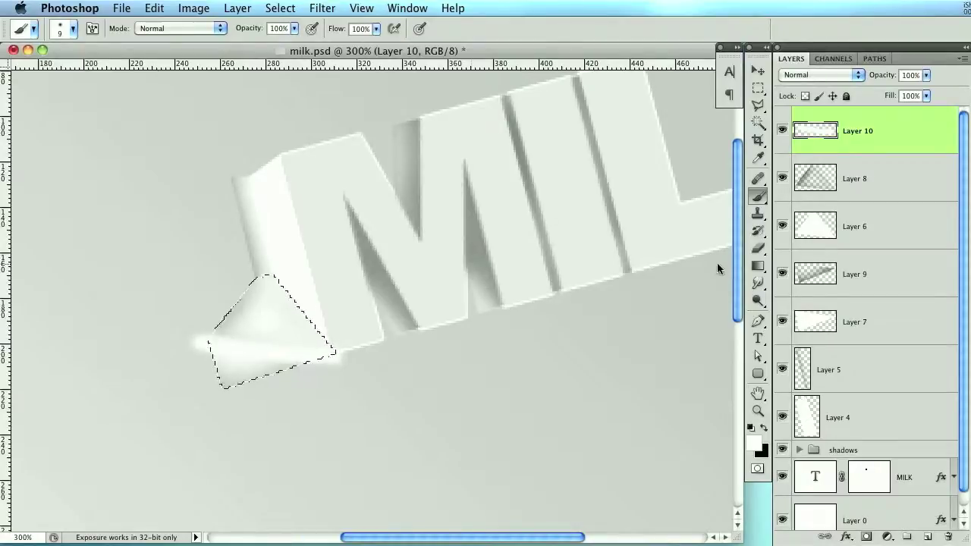
left_click(280, 8)
left_click(290, 65)
key("Delete")
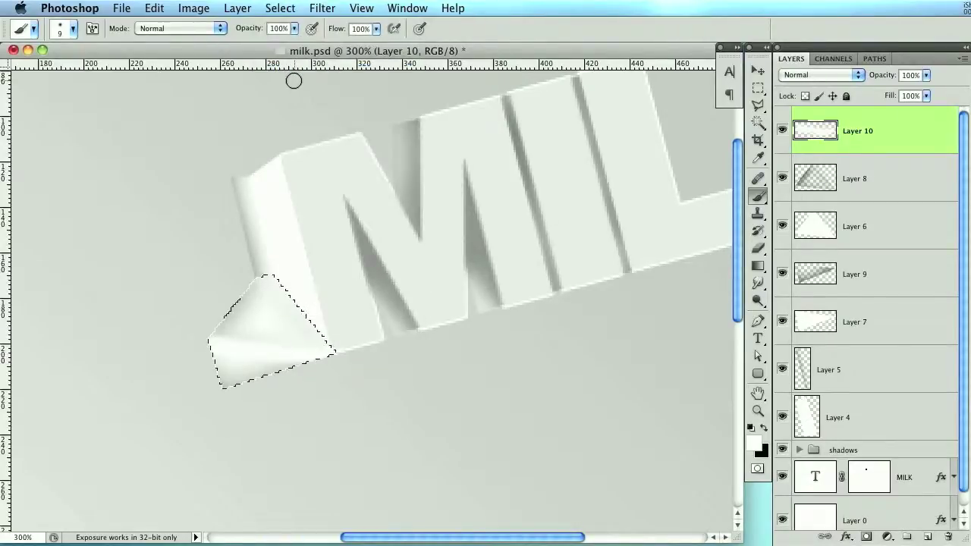
key("super+d")
left_click_drag(871, 76, 846, 77)
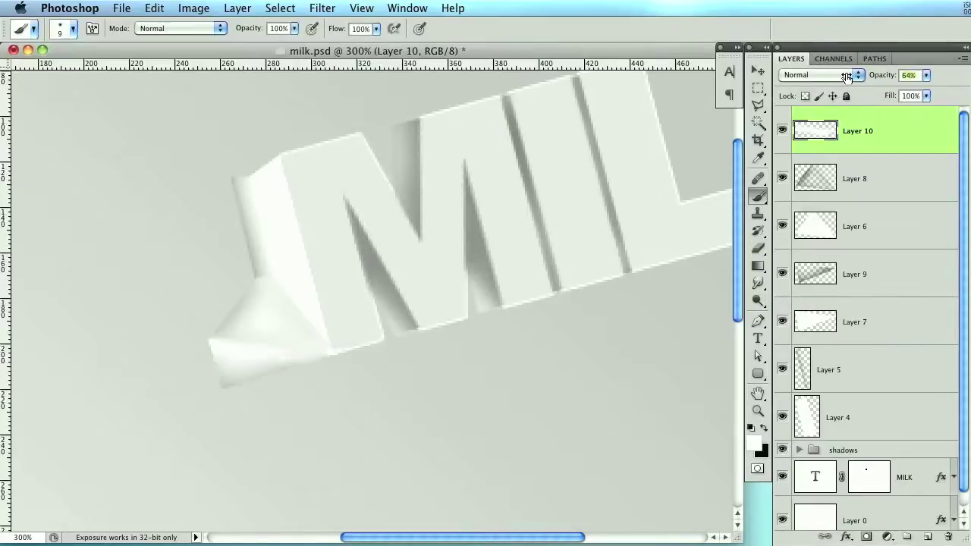
Lower Layer 8's opacity to 13%.
left_click(761, 70)
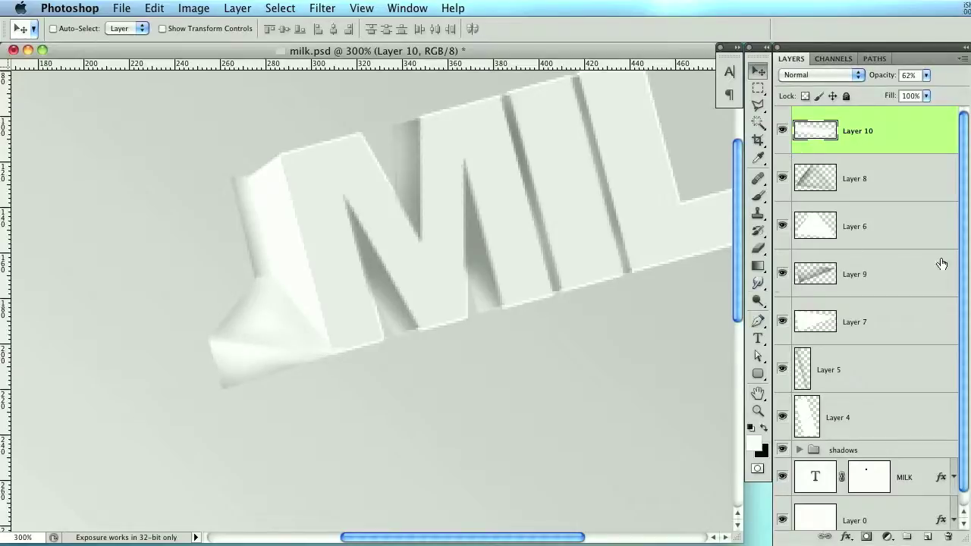
left_click(904, 181)
left_click_drag(879, 79, 871, 78)
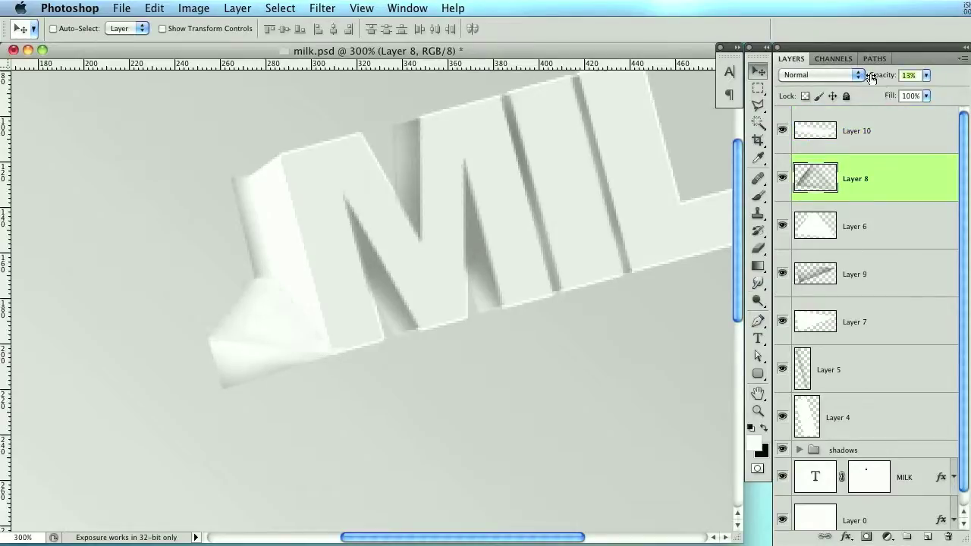
Copy the milkPouring.jpg photo into milk.psd and place its layer between the MILK text layer and Layer 0.
left_click(882, 287)
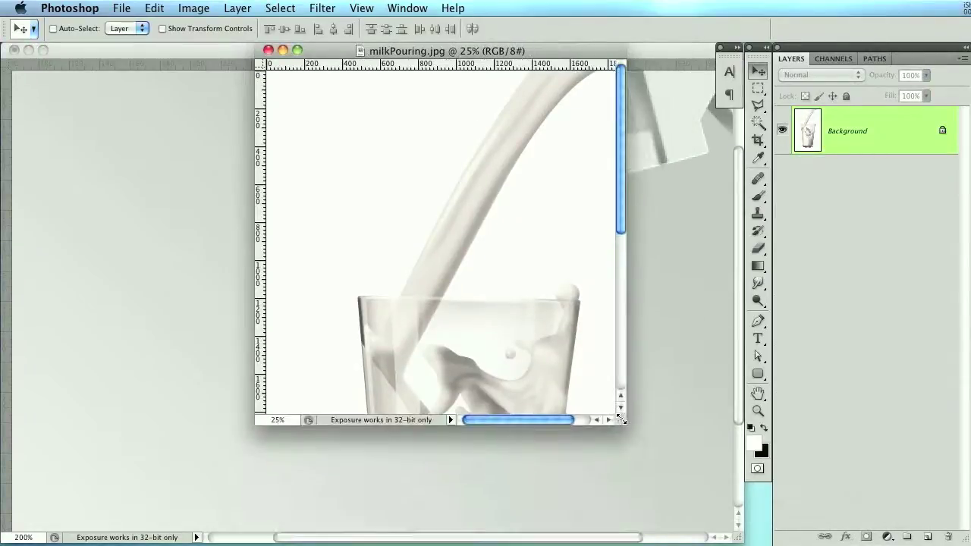
left_click_drag(505, 151, 189, 254)
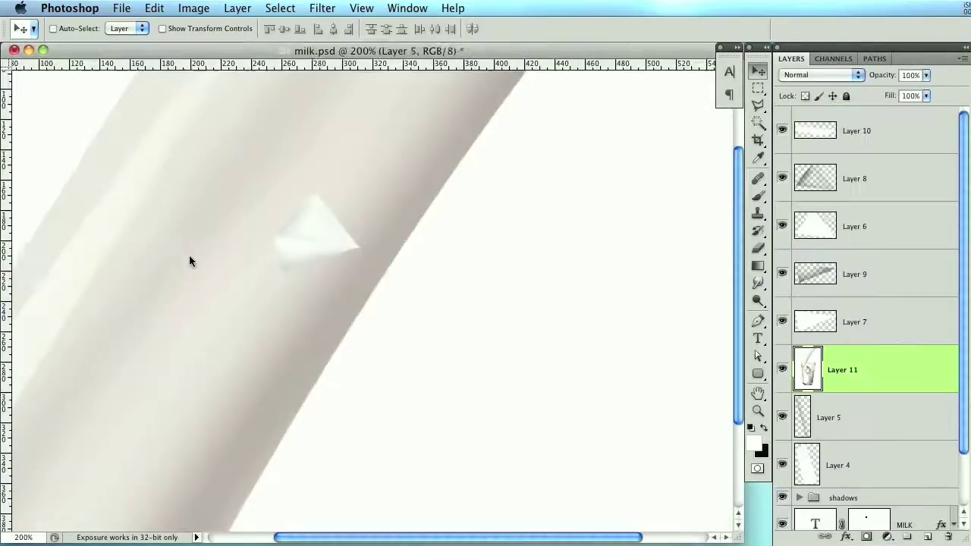
key("super+minus")
key("super+minus")
key("super+minus")
key("super+minus")
key("super+minus")
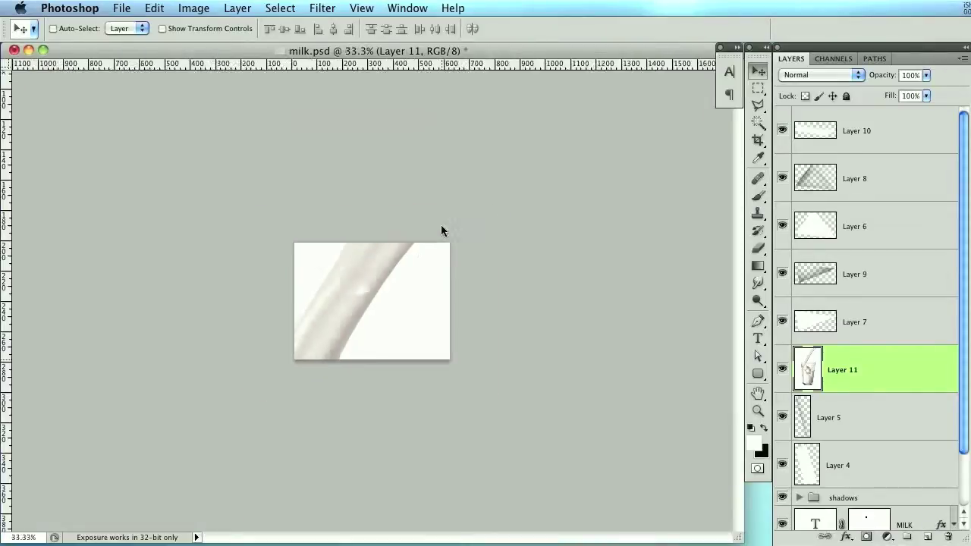
left_click_drag(892, 371, 877, 478)
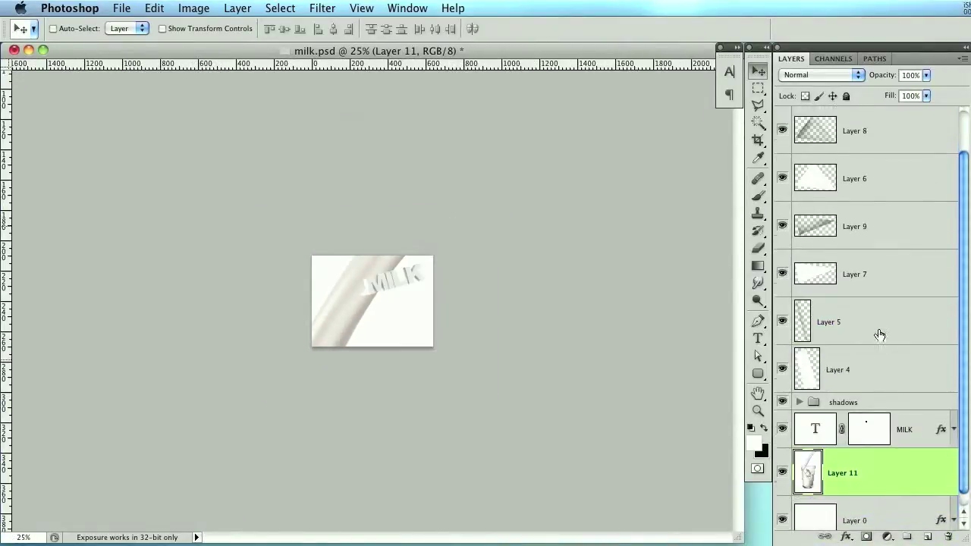
Group the carton side layers, from Layer 10 down to Layer 4.
left_click(897, 137)
left_click(893, 428, "shift")
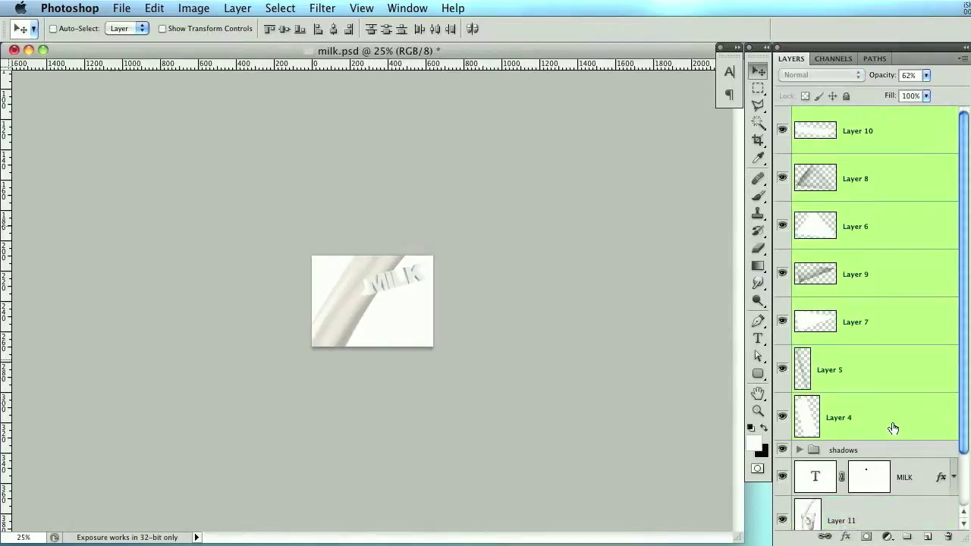
key("super+g")
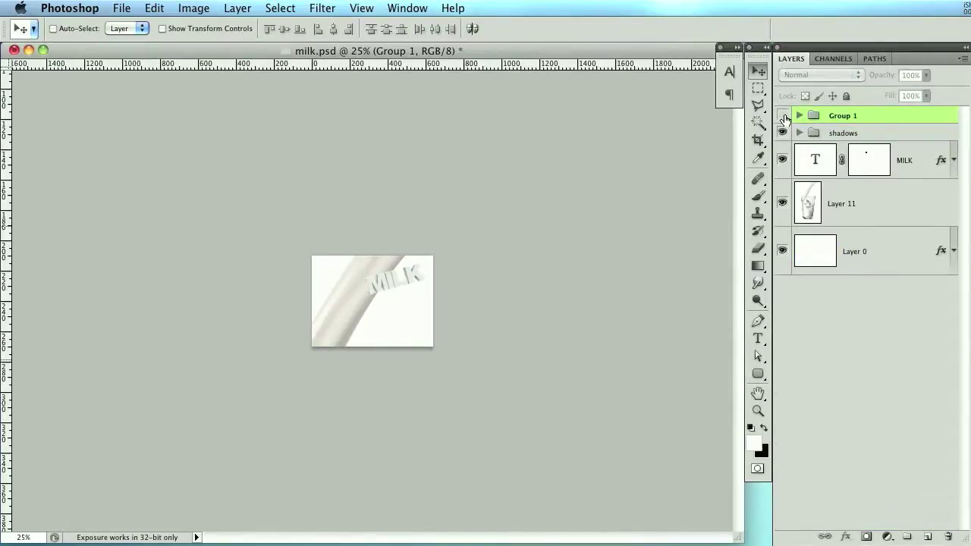
Free-transform Layer 11's glass photo, scaling it proportionally to about 9.88% near the middle of the canvas.
left_click(878, 219)
key("super+t")
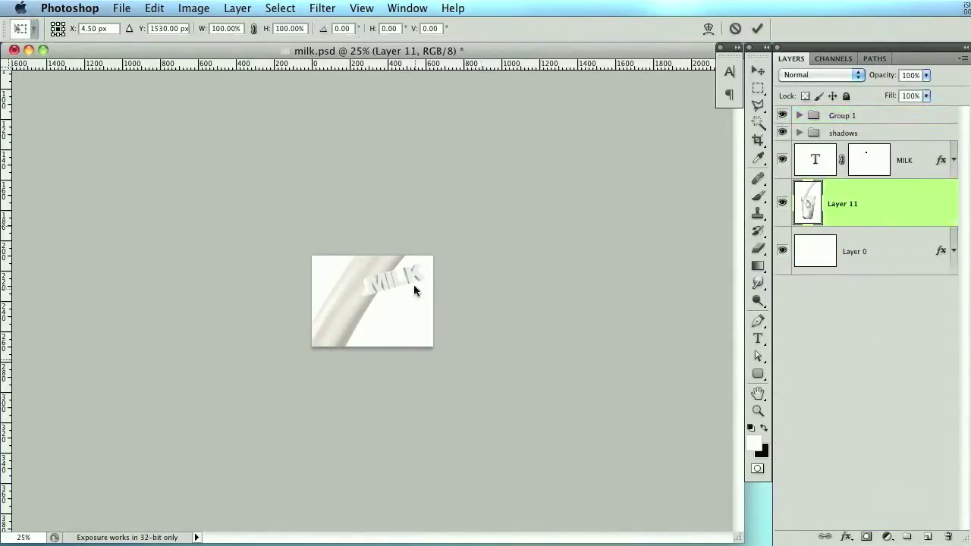
left_click_drag(502, 221, 383, 251)
left_click_drag(434, 210, 393, 270)
key("super+equal")
key("super+equal")
key("super+equal")
key("super+equal")
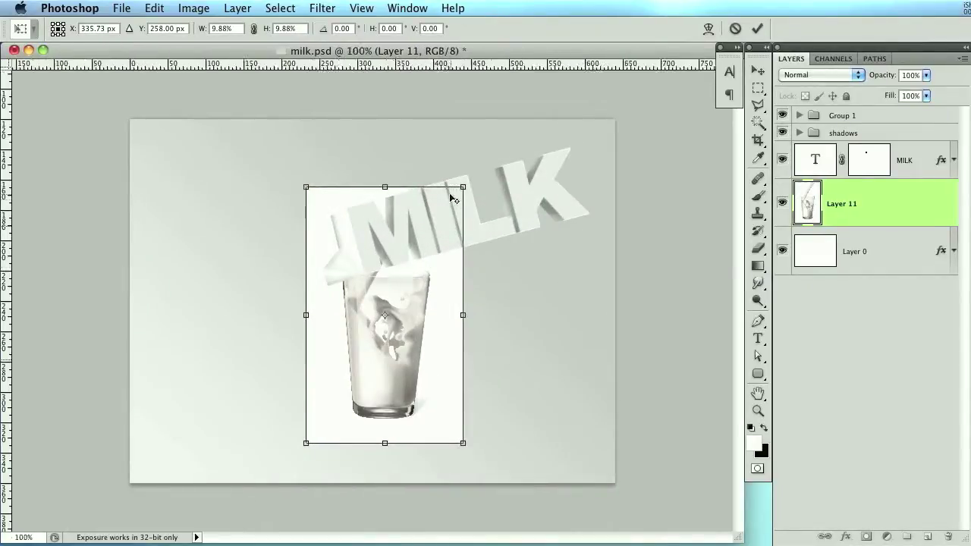
Shrink the glass photo further and position it so the milk stream starts at the tip of the carton's spout.
left_click_drag(463, 186, 452, 204)
left_click_drag(429, 311, 346, 384)
left_click_drag(368, 265, 324, 302)
left_click_drag(305, 379, 317, 352)
left_click_drag(351, 278, 357, 270)
left_click_drag(338, 313, 339, 322)
key("Return")
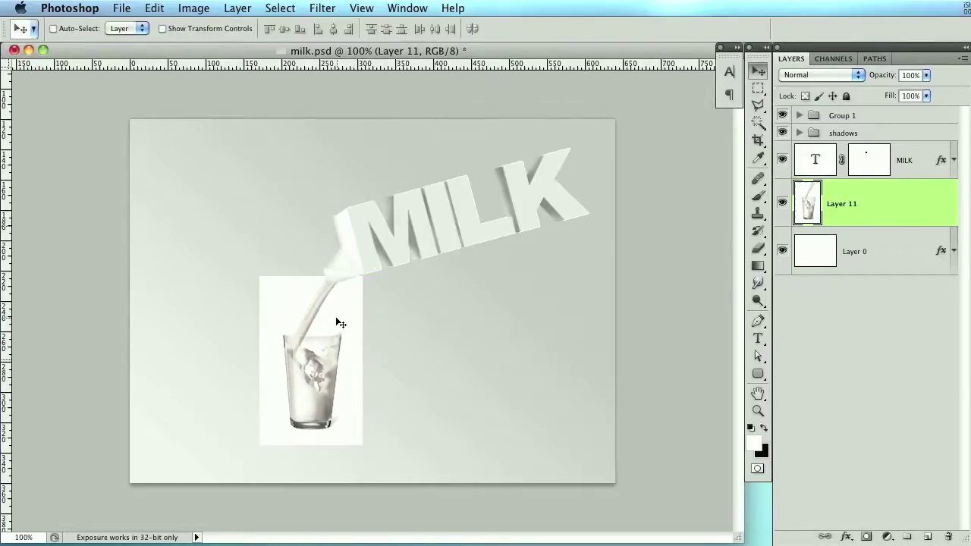
key("super+plus")
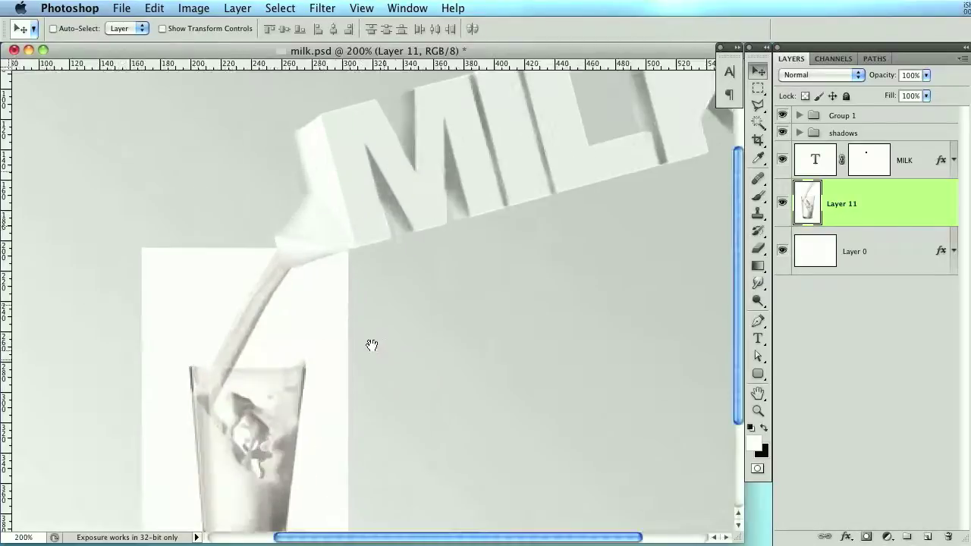
left_click_drag(382, 349, 402, 280)
left_click_drag(306, 323, 301, 318)
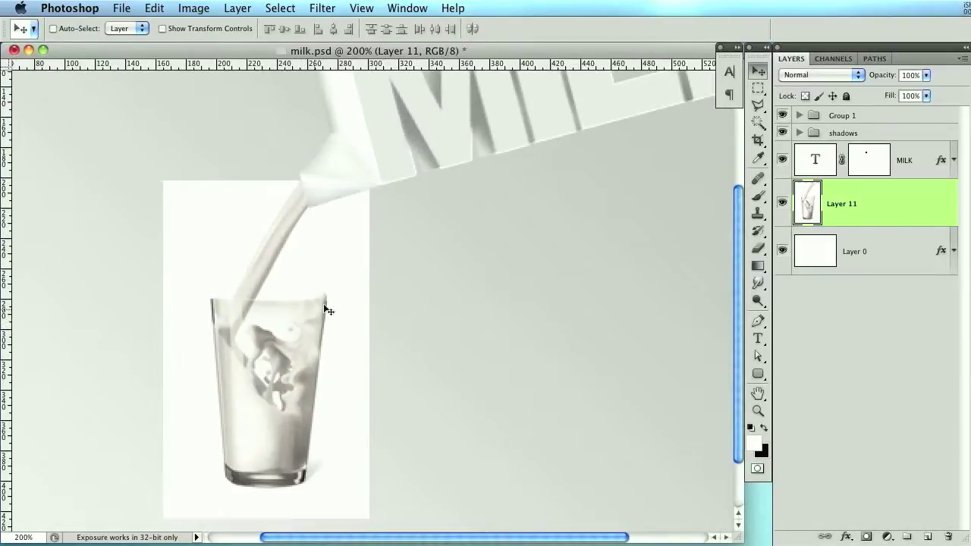
Trace a pen path from the spout along the milk stream's left edge and around the glass's sides and base.
left_click(758, 322)
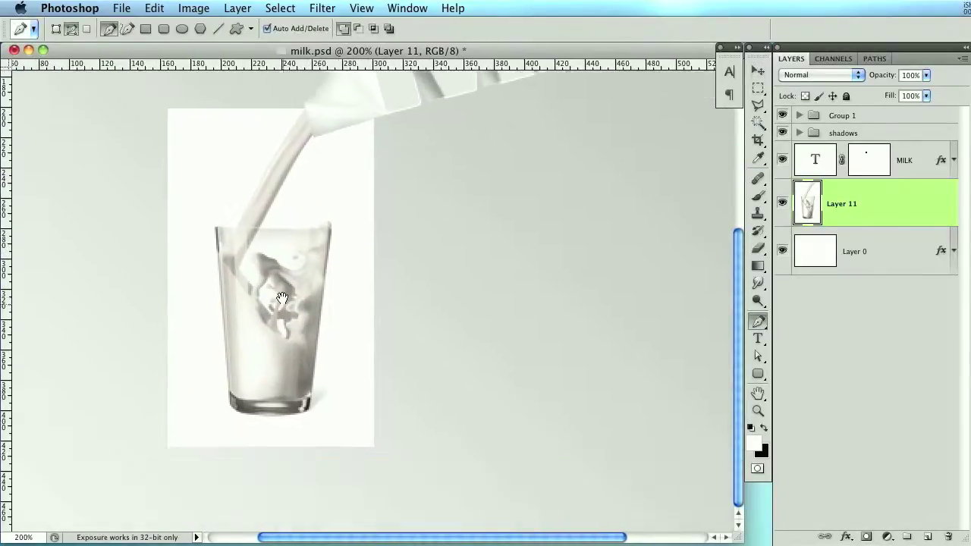
key("super+plus")
left_click_drag(454, 299, 454, 314)
left_click(448, 141)
left_click_drag(303, 385, 279, 472)
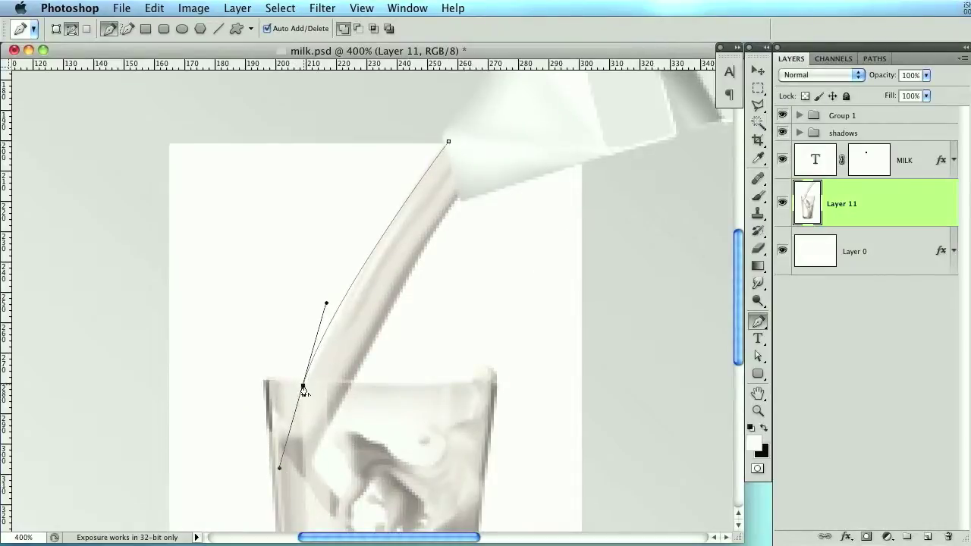
left_click_drag(302, 386, 268, 118)
left_click(265, 380)
left_click(295, 462)
left_click_drag(353, 490, 410, 491)
left_click(457, 466)
left_click(500, 113)
Continue the pen path over the glass's rim and up the stream's right edge, closing it at the spout.
scroll(475, 176, "up", 3)
left_click(475, 171, "alt")
left_click(357, 170)
scroll(372, 159, "up", 5)
scroll(373, 158, "right", 2)
left_click_drag(392, 162, 416, 152)
left_click(378, 120)
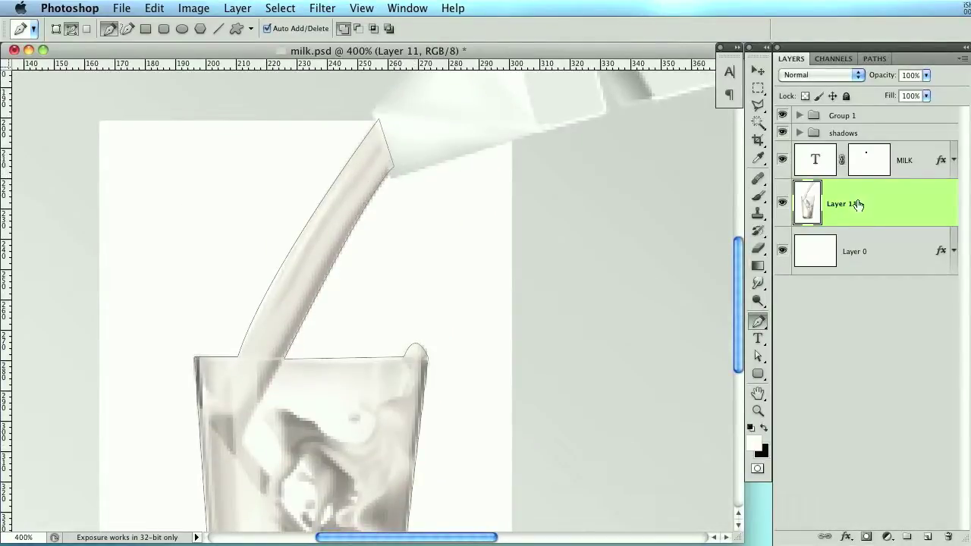
Load the glass path as a selection, invert it and delete the white surroundings from Layer 11.
left_click(876, 58)
left_click(792, 79, "super")
left_click(791, 58)
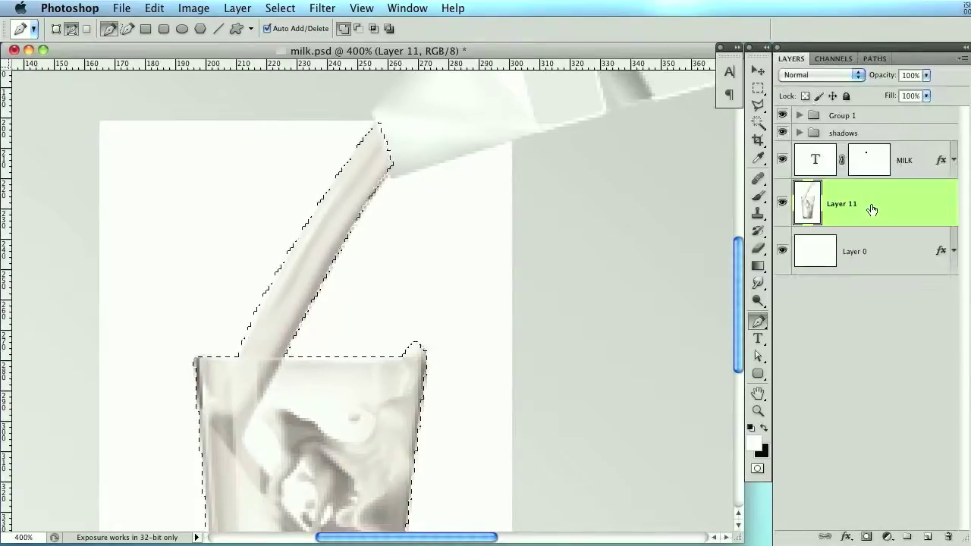
left_click(280, 7)
left_click(293, 69)
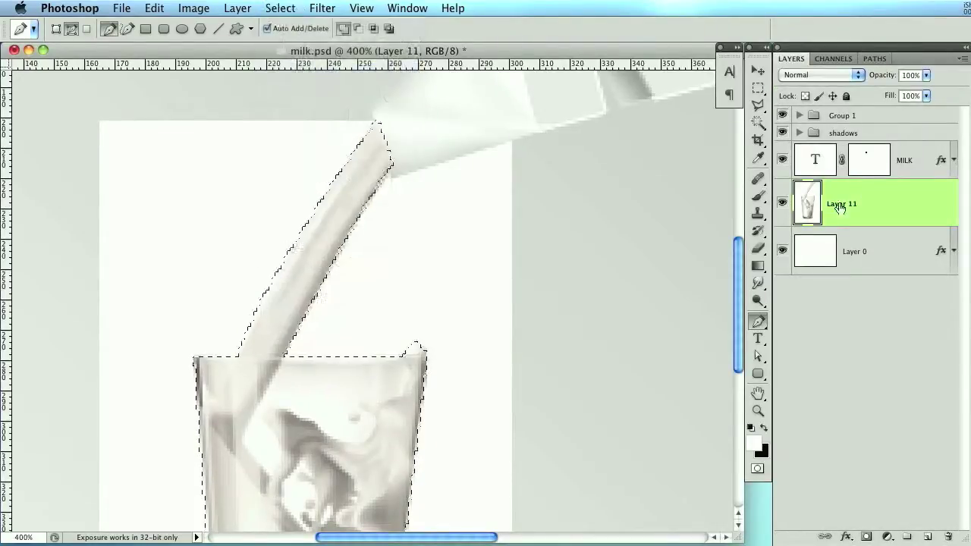
key("Delete")
key("super+d")
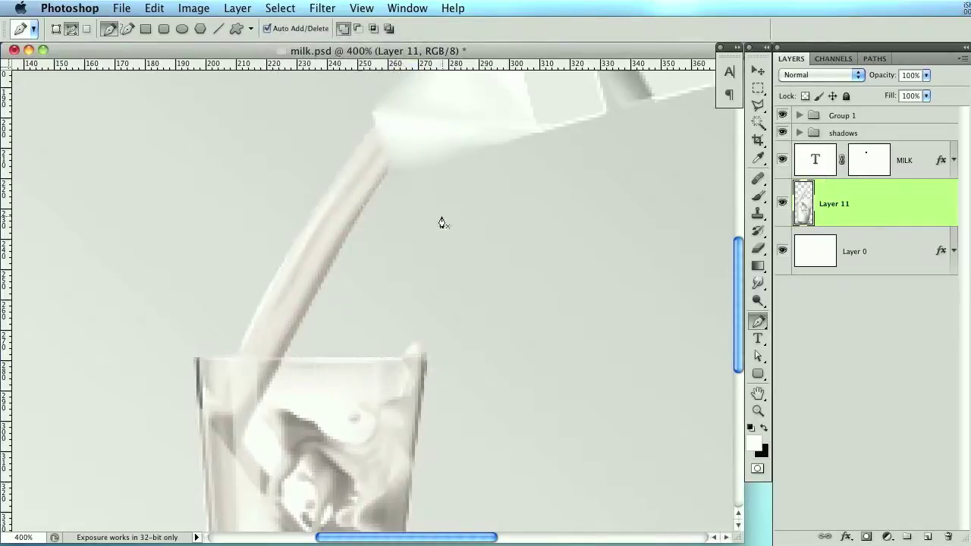
Create a layer below Layer 11 and fill a flat elliptical selection about 90 px wide with black at the glass's base.
left_click_drag(384, 306, 385, 271)
scroll(384, 272, "down", 2)
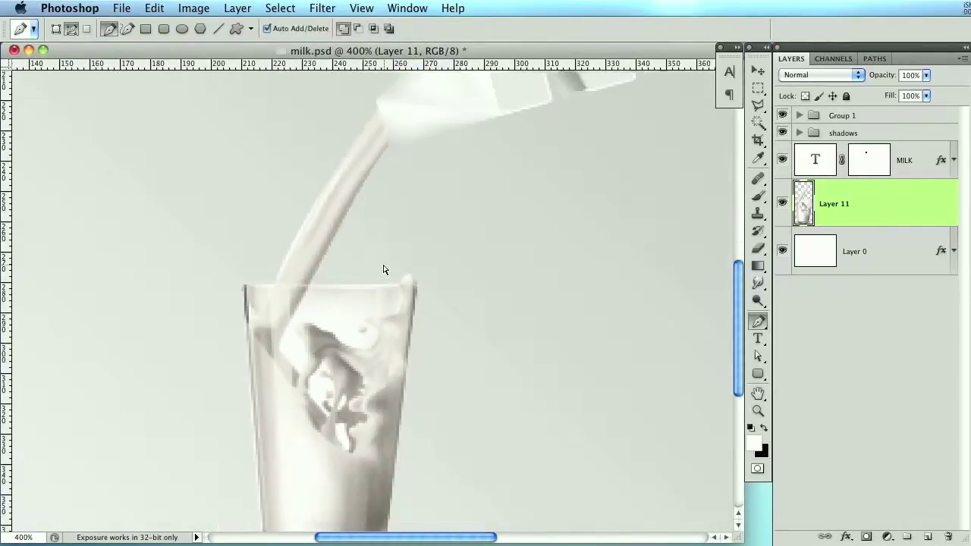
left_click_drag(383, 271, 384, 221)
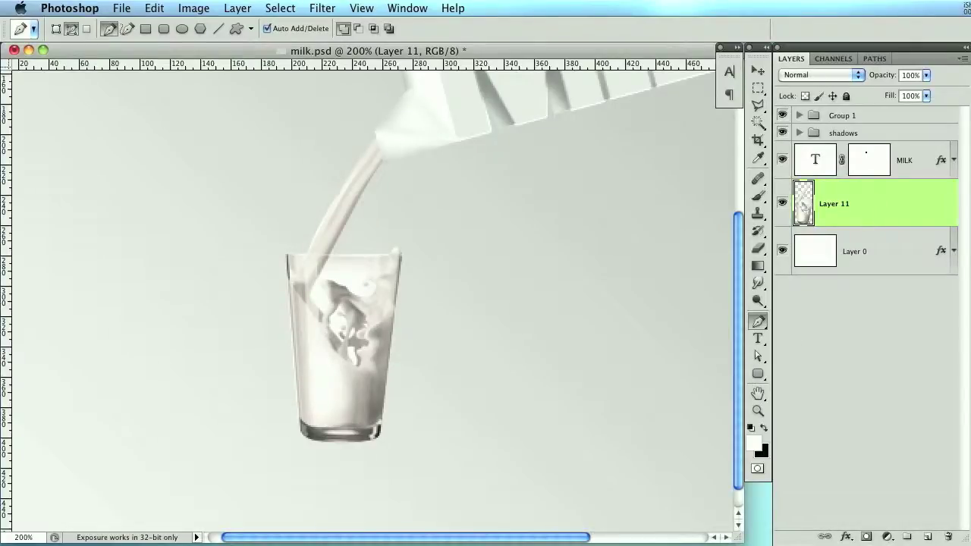
left_click(929, 539, "super")
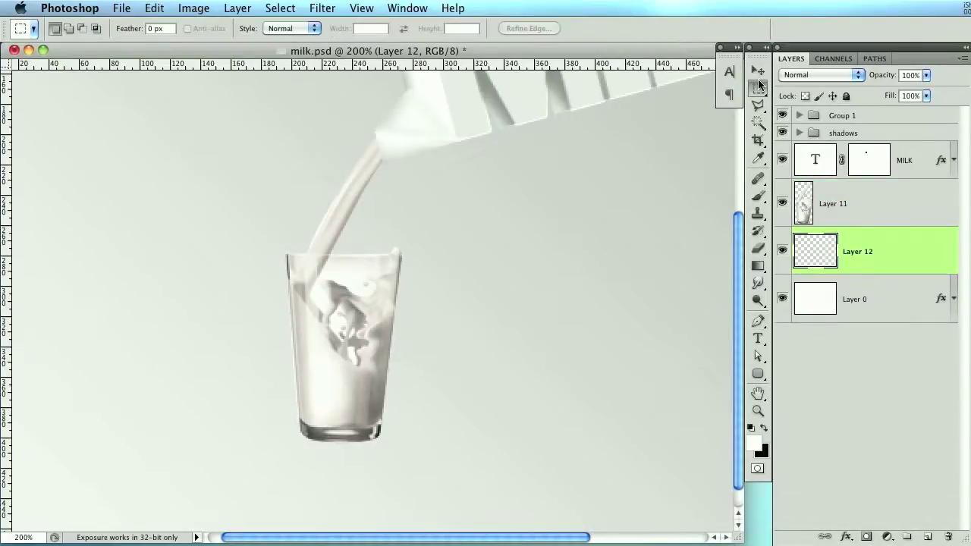
left_click(757, 87)
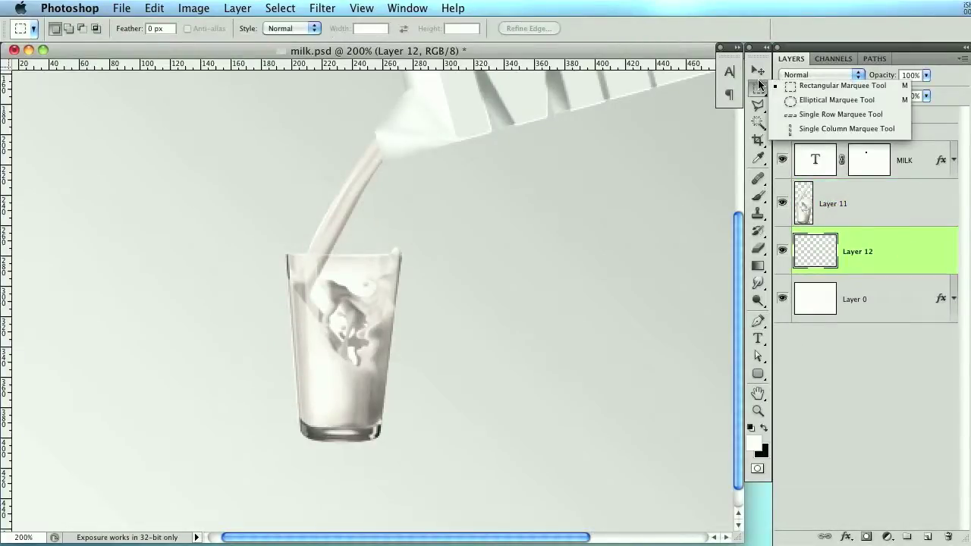
left_click(810, 102)
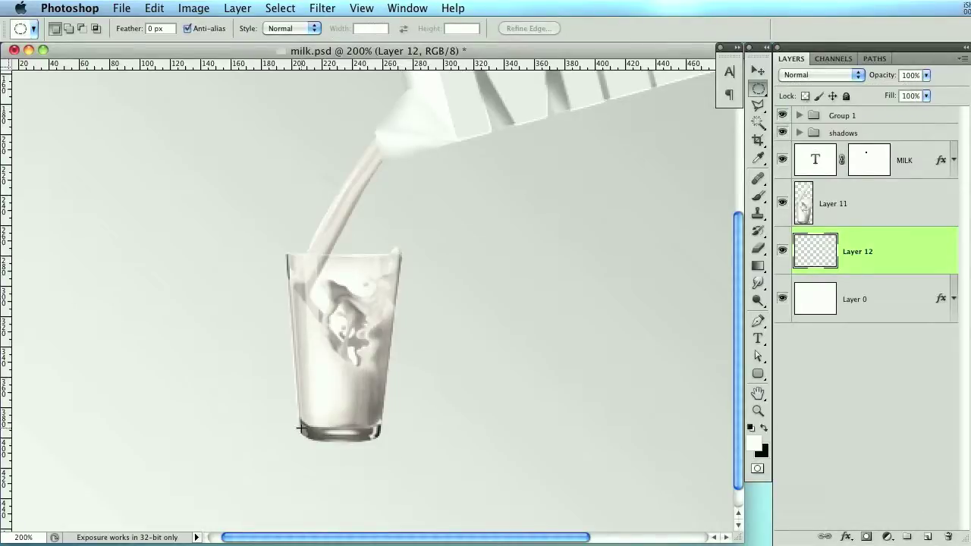
left_click_drag(299, 429, 444, 444)
key("super+BackSpace")
key("super+d")
Apply a Gaussian Blur with a 1.8 pixel radius to the glass's shadow on Layer 12.
left_click(323, 8)
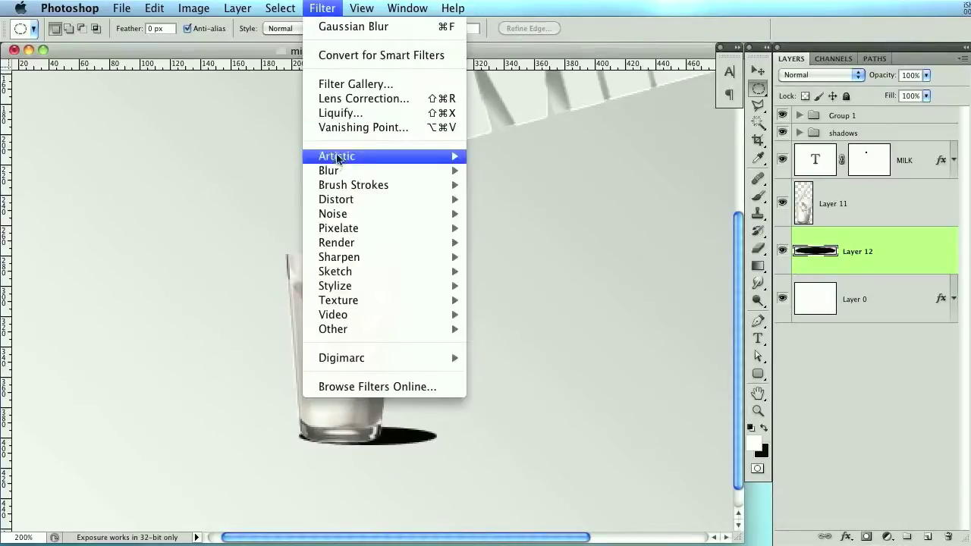
mouse_move(333, 171)
left_click(522, 228)
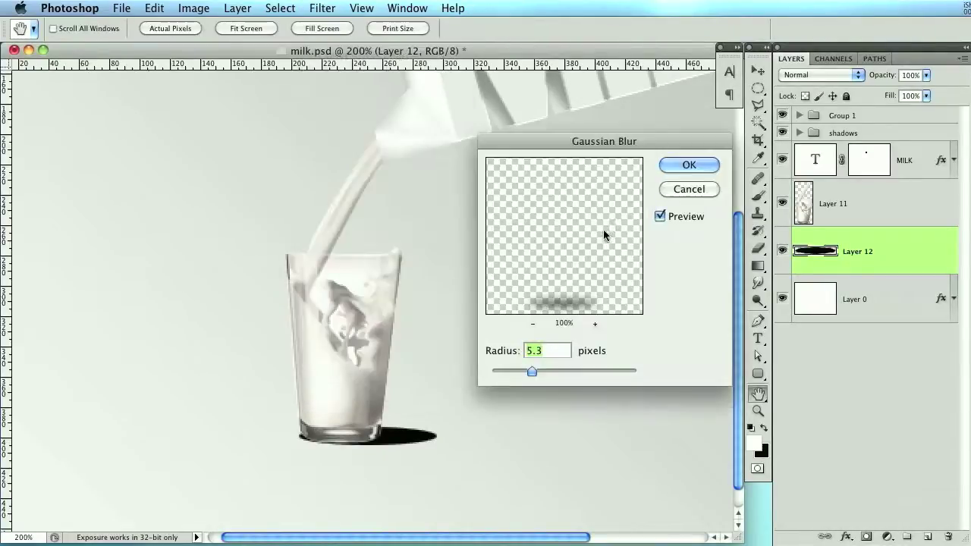
type("1.8")
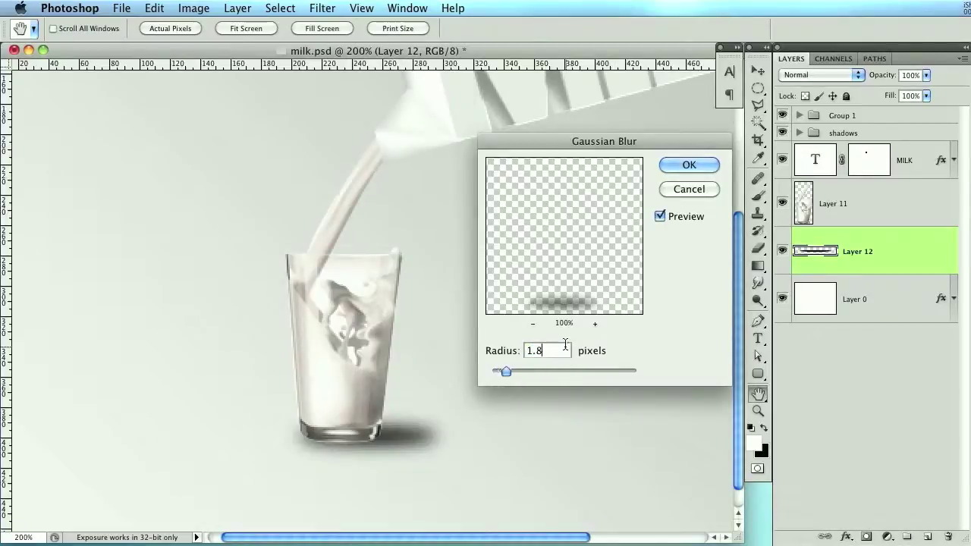
left_click(692, 165)
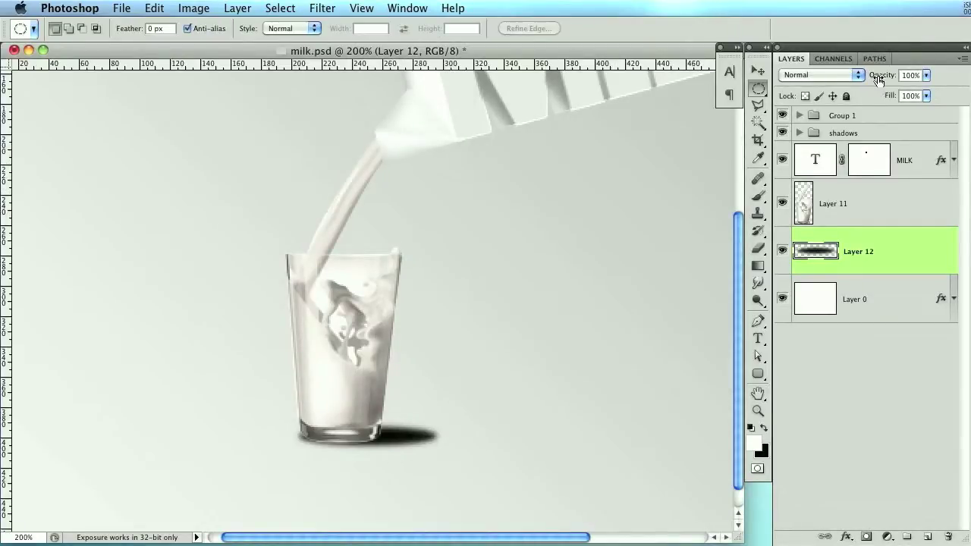
Fade the shadow's outer end with a soft 90 px eraser and lower Layer 12's opacity to 81%.
left_click(758, 248)
key("bracketright")
key("bracketright")
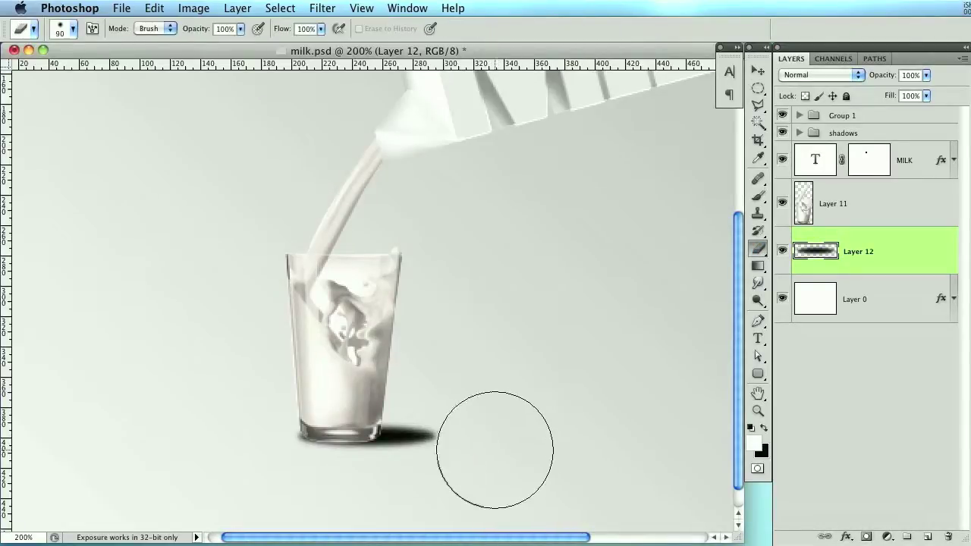
left_click_drag(470, 440, 459, 434)
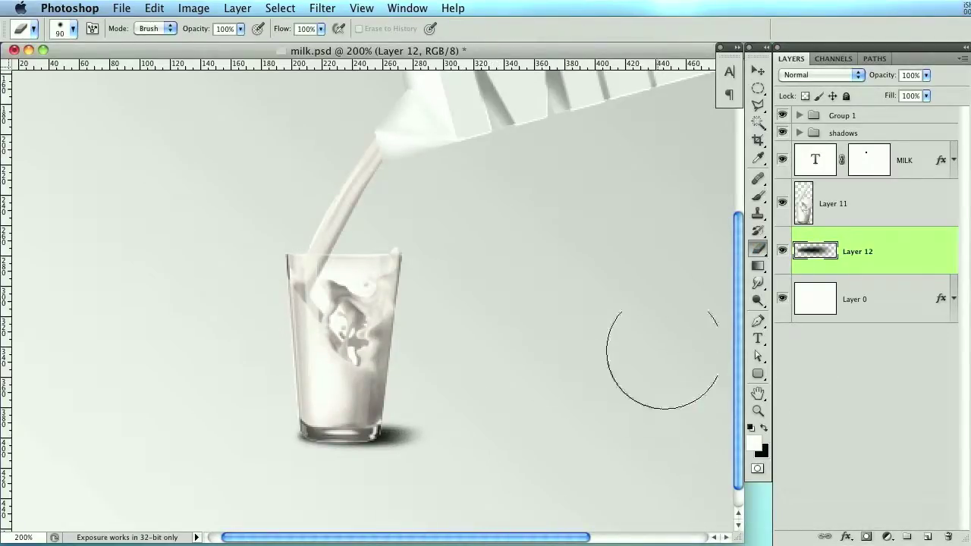
key("super+minus")
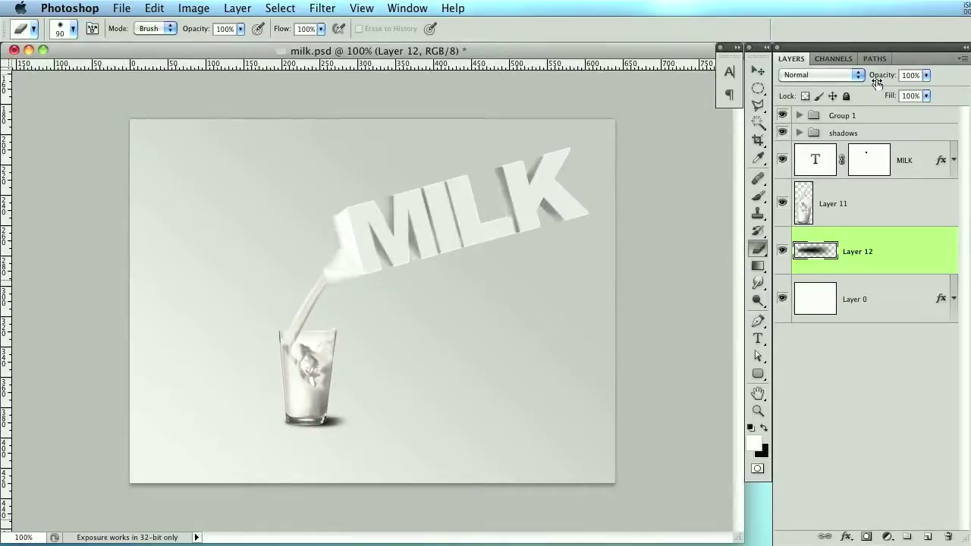
left_click_drag(871, 82, 863, 82)
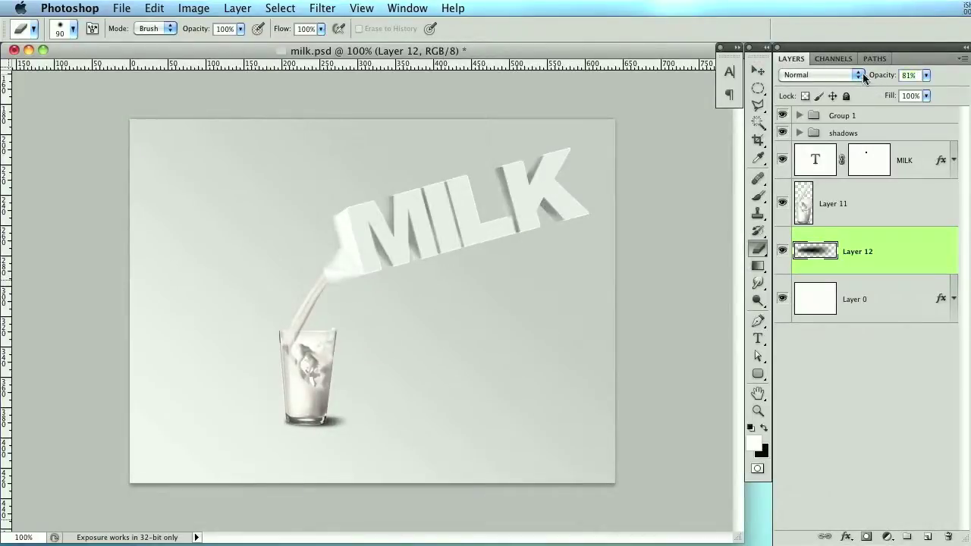
Edit Layer 0's Gradient Overlay, moving the dark gray color stop to 78% and recoloring it a warm gray.
double_click(888, 314)
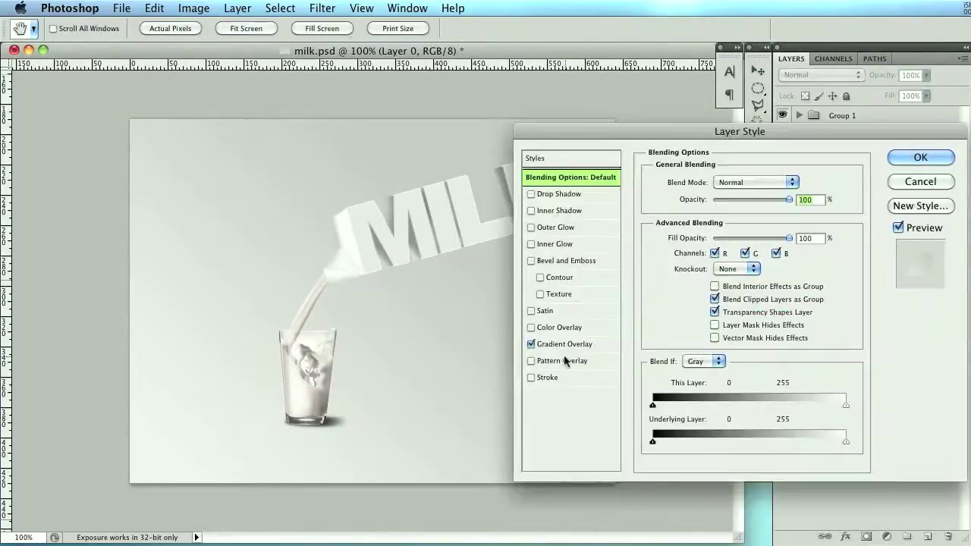
left_click(581, 346)
left_click(745, 214)
left_click_drag(893, 386, 826, 389)
left_click(451, 331)
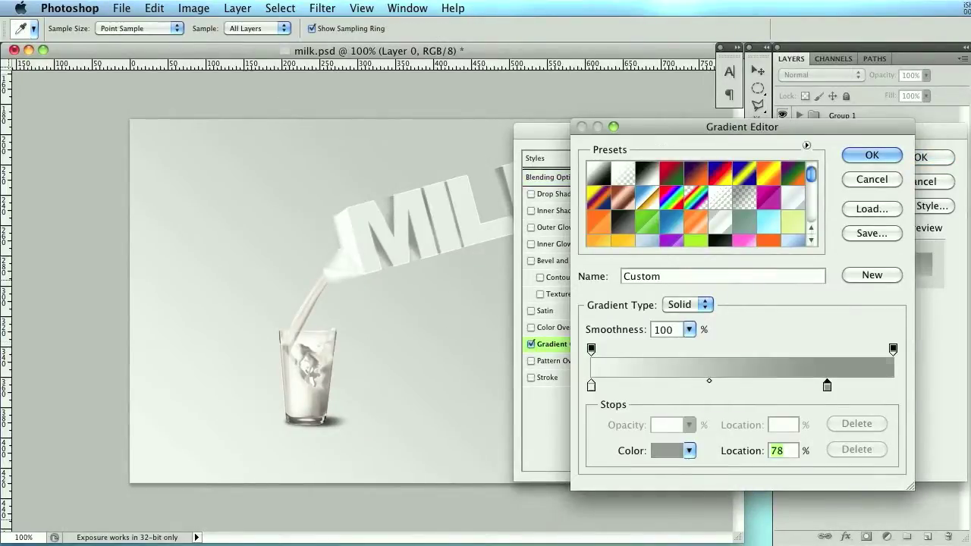
Add a light gray color stop at 100% to the background gradient and apply the layer style.
left_click(893, 387)
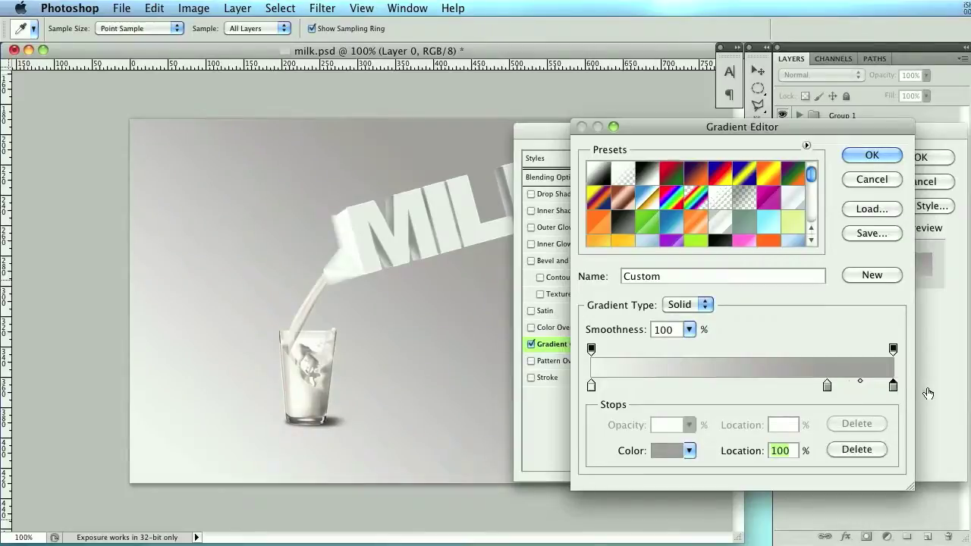
left_click(705, 362)
left_click_drag(737, 129, 844, 133)
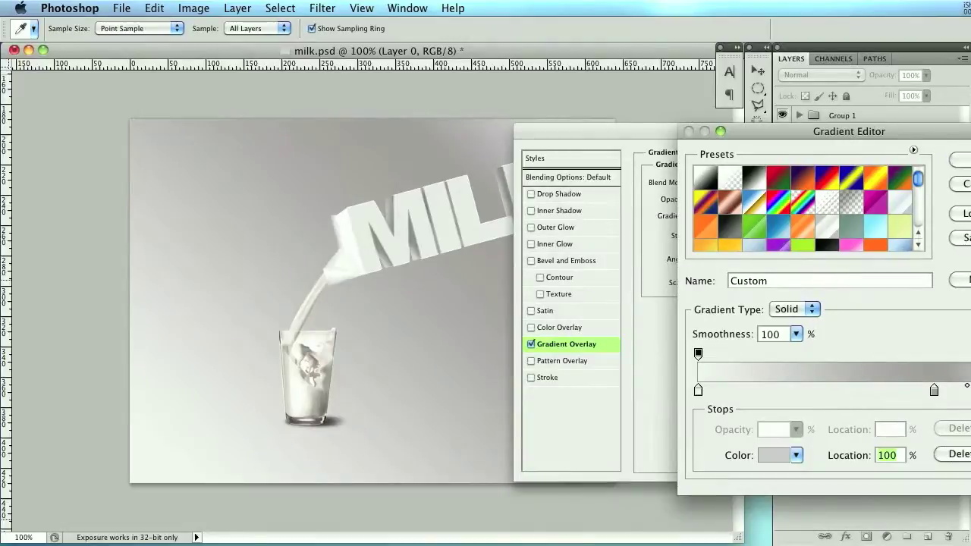
left_click(960, 159)
left_click(921, 156)
key("e")
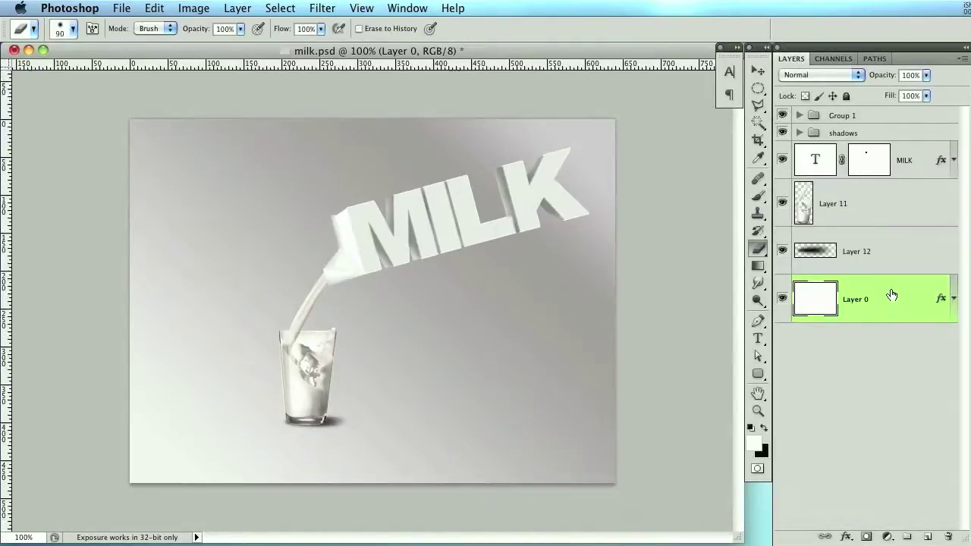
Add a new layer above Layer 0 and draw a closed Pen path with a curved upper edge around the canvas's lower part.
left_click(928, 536)
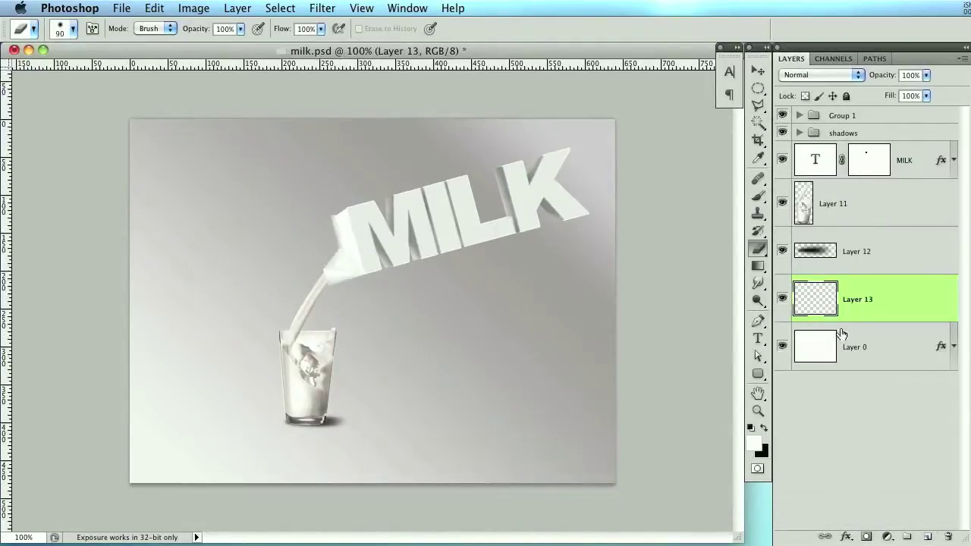
left_click(758, 107)
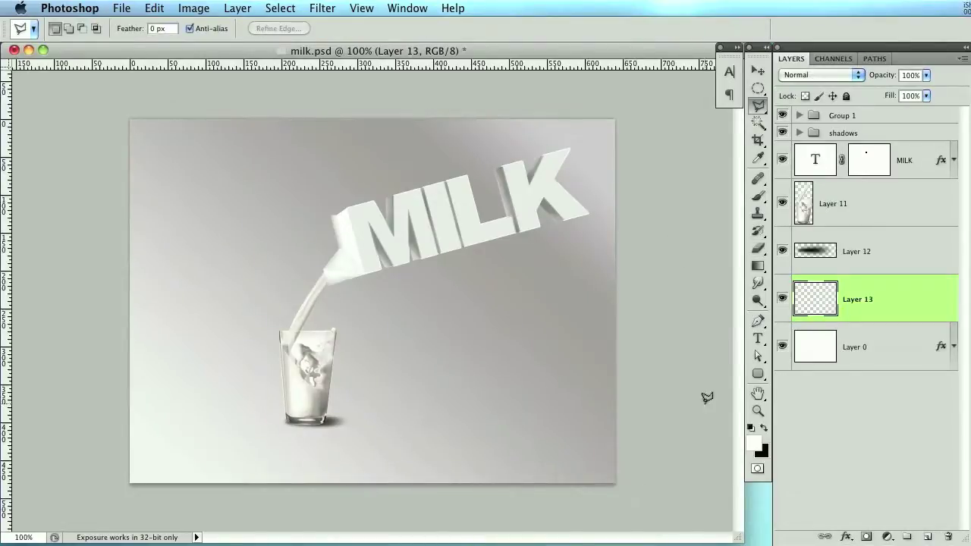
left_click(757, 322)
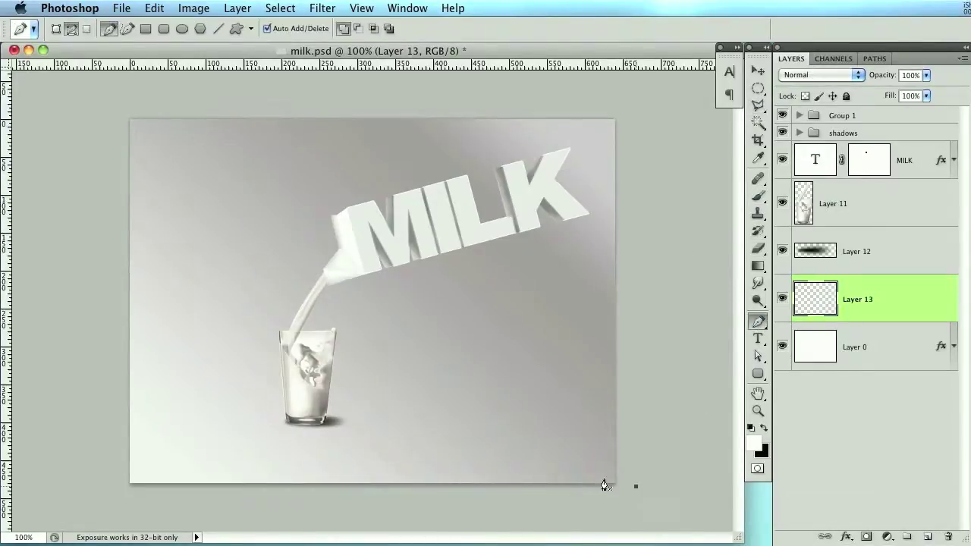
left_click_drag(110, 354, 2, 394)
left_click(103, 499)
left_click(636, 486)
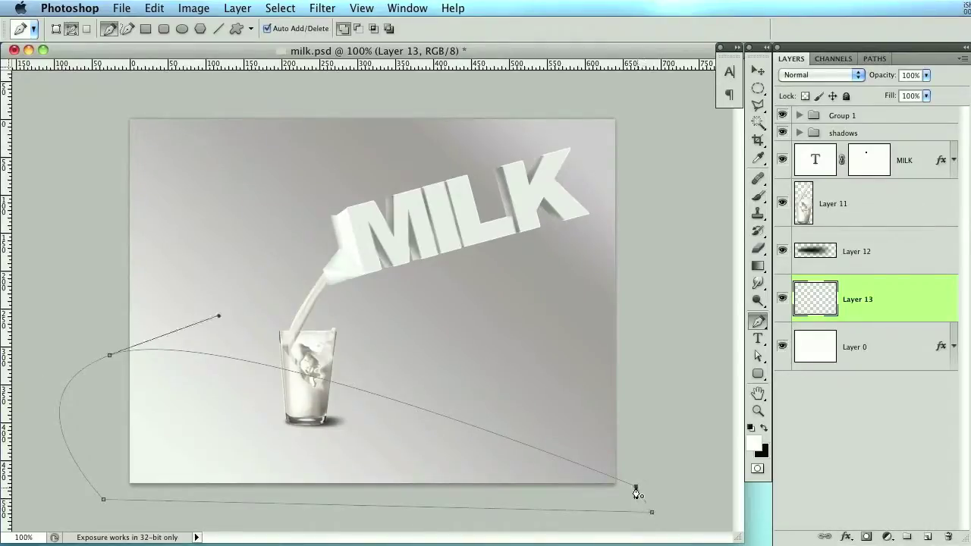
Convert the curved path to a selection, fill it with white on Layer 13, and deselect.
left_click(876, 58)
key("ctrl+Return")
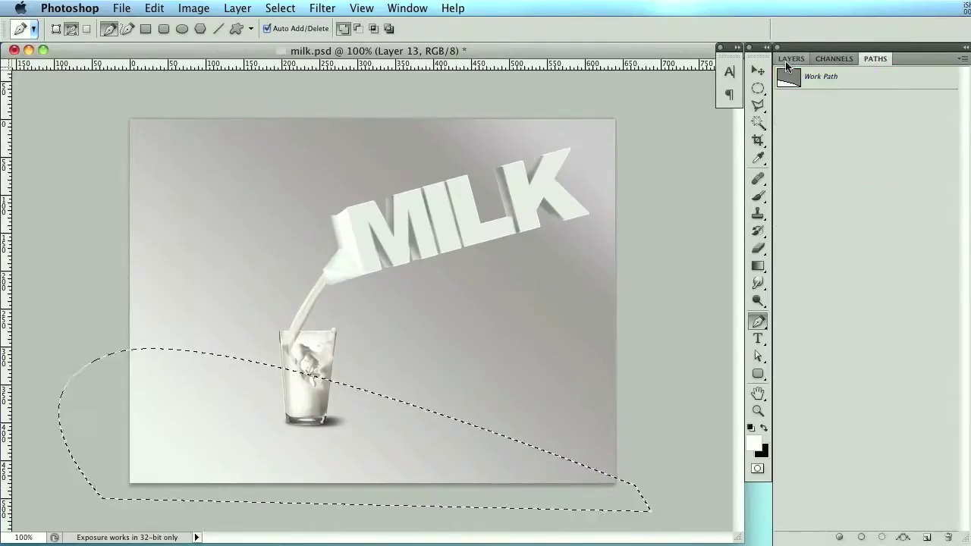
left_click(785, 58)
key("alt+BackSpace")
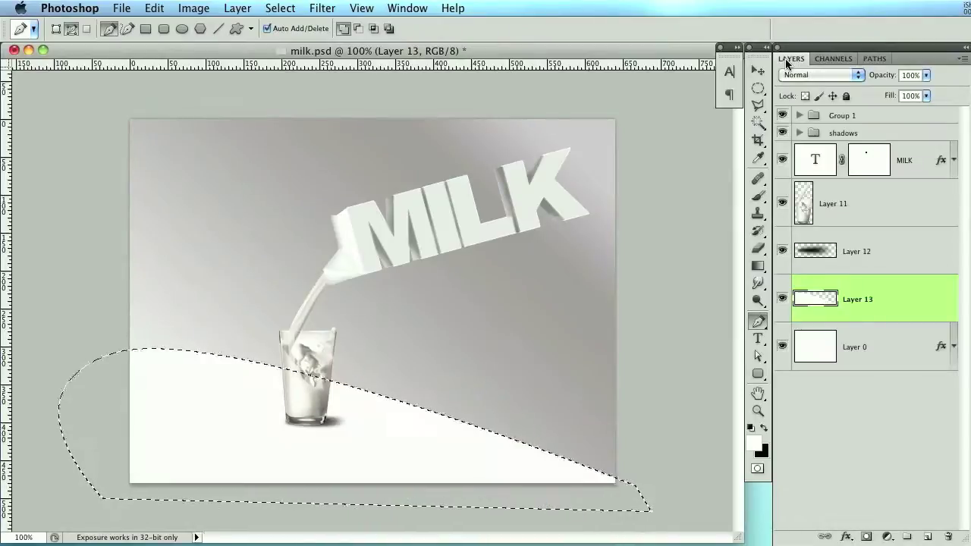
key("ctrl+d")
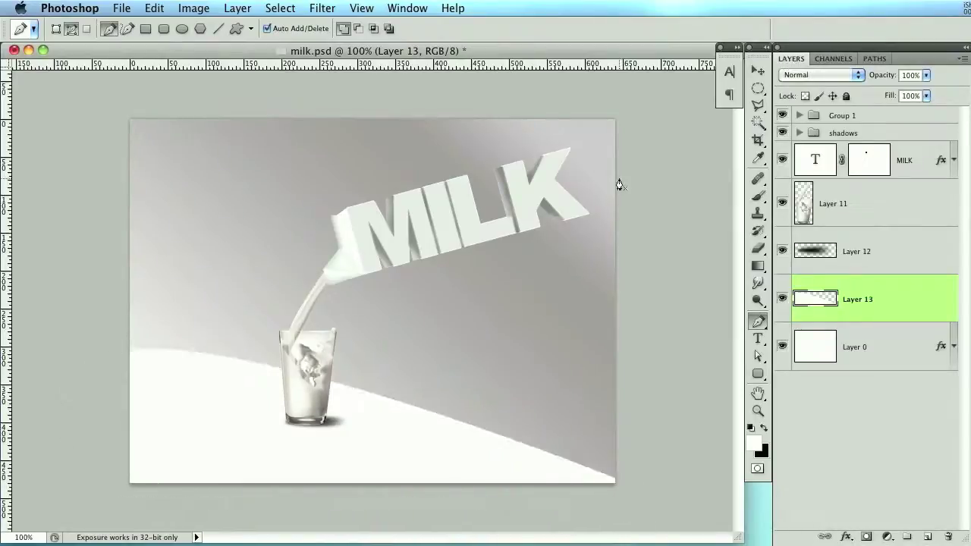
Apply a Gaussian Blur of about 25 pixels to the white shape on Layer 13 and lower the layer's opacity to 87%.
left_click(320, 7)
mouse_move(379, 171)
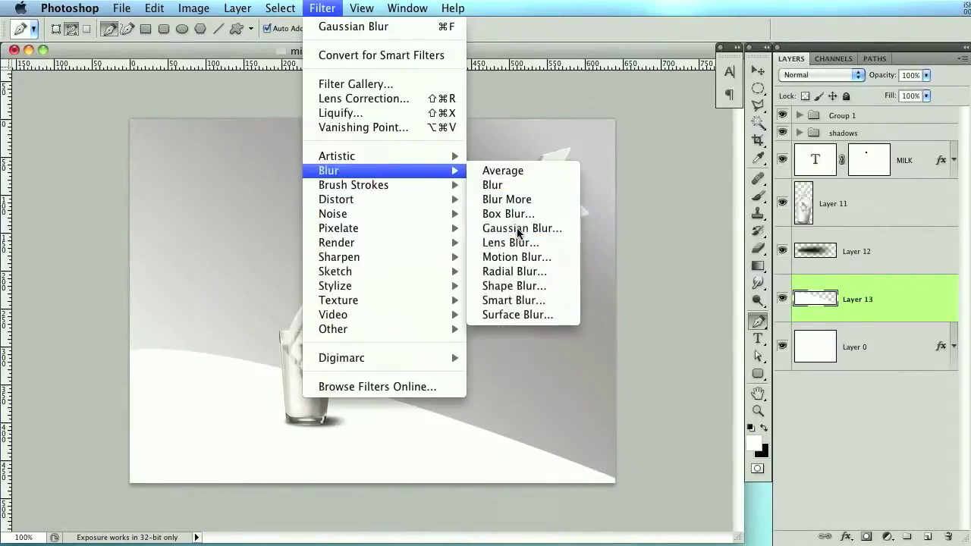
left_click(519, 228)
left_click(544, 370)
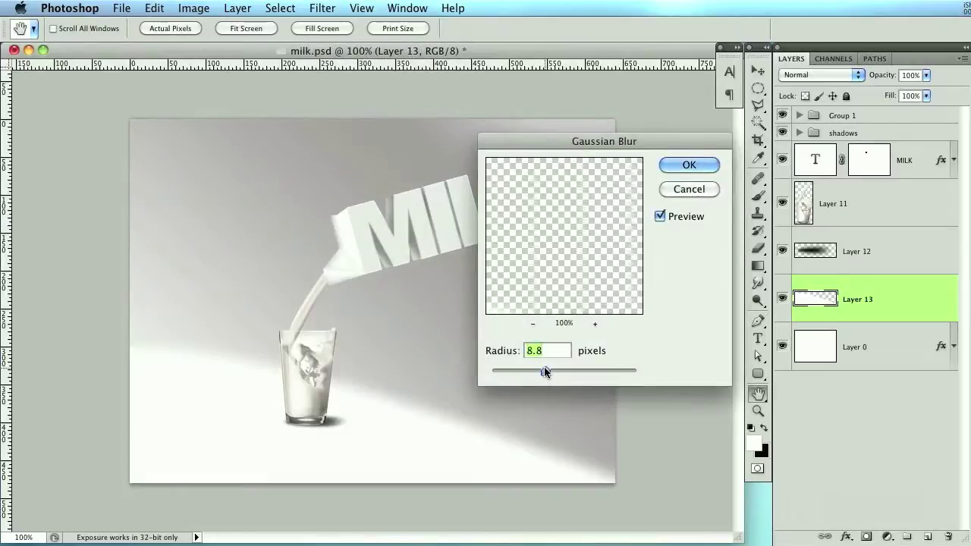
left_click_drag(543, 370, 568, 370)
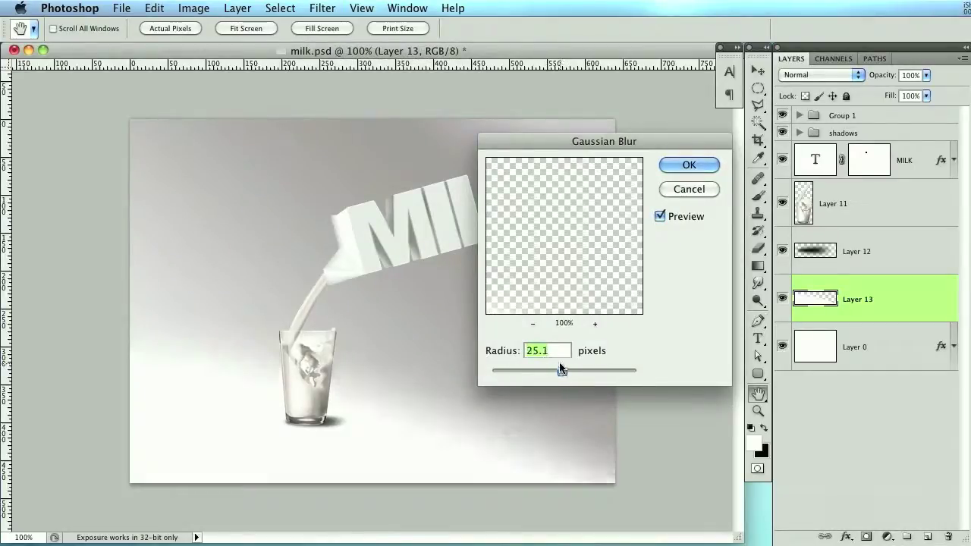
left_click(689, 164)
key("p")
mouse_move(876, 79)
left_mouse_down()
mouse_move(848, 80)
mouse_move(857, 79)
left_mouse_up()
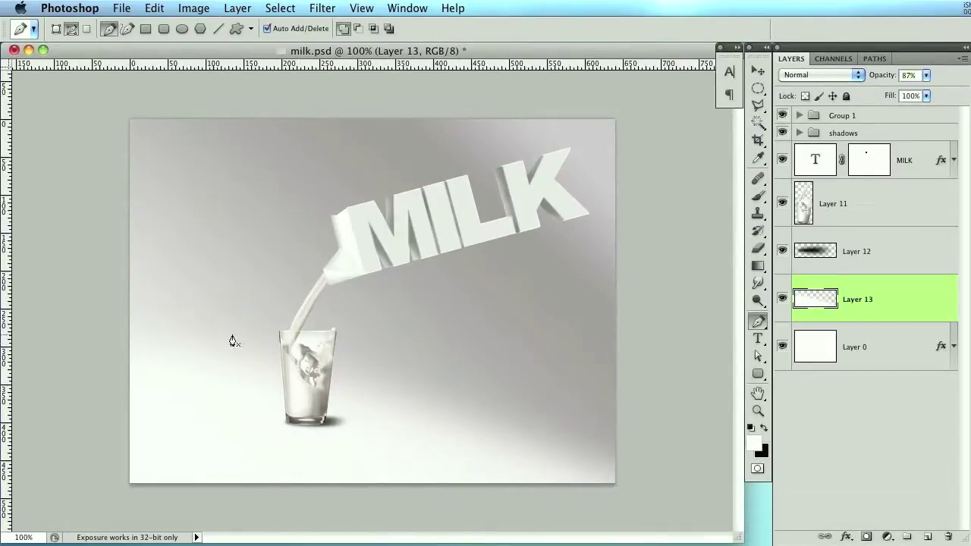
Expand Group 1 and add a new layer directly below Layer 4 inside the group.
left_click(799, 115)
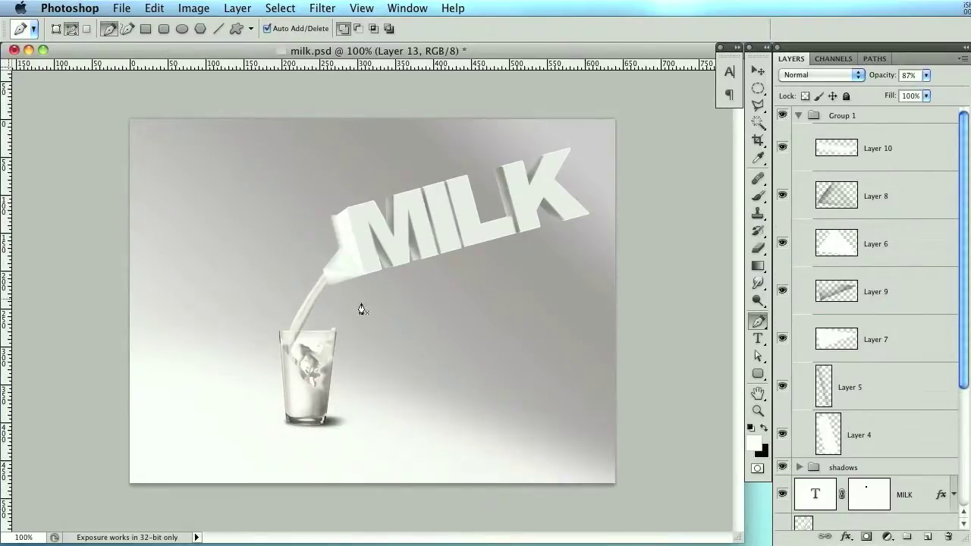
left_click(894, 452)
left_click(926, 537, "super")
left_click(784, 435)
left_click(784, 434)
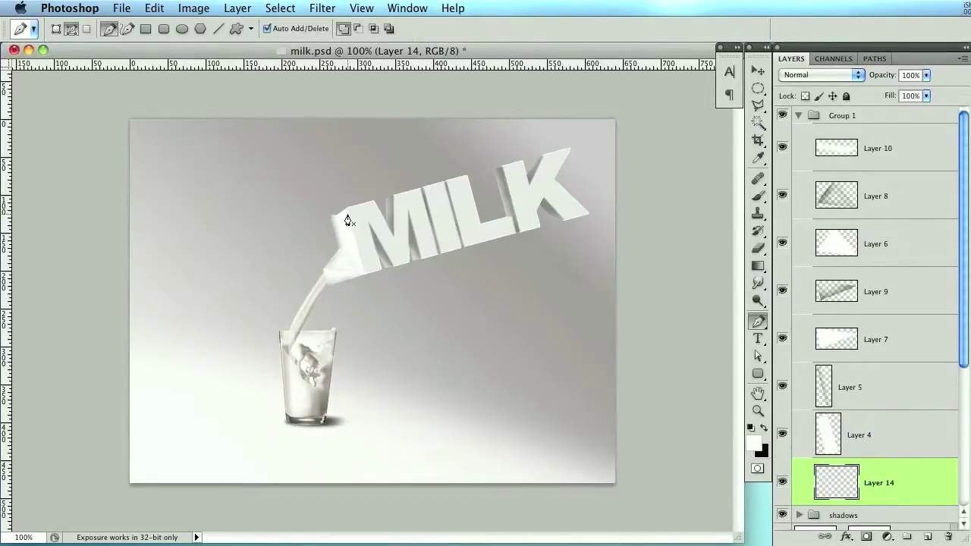
Paint a soft black shadow with a 45 px brush on Layer 14, just below the carton's spout beside the milk stream.
scroll(382, 263, "up", 3)
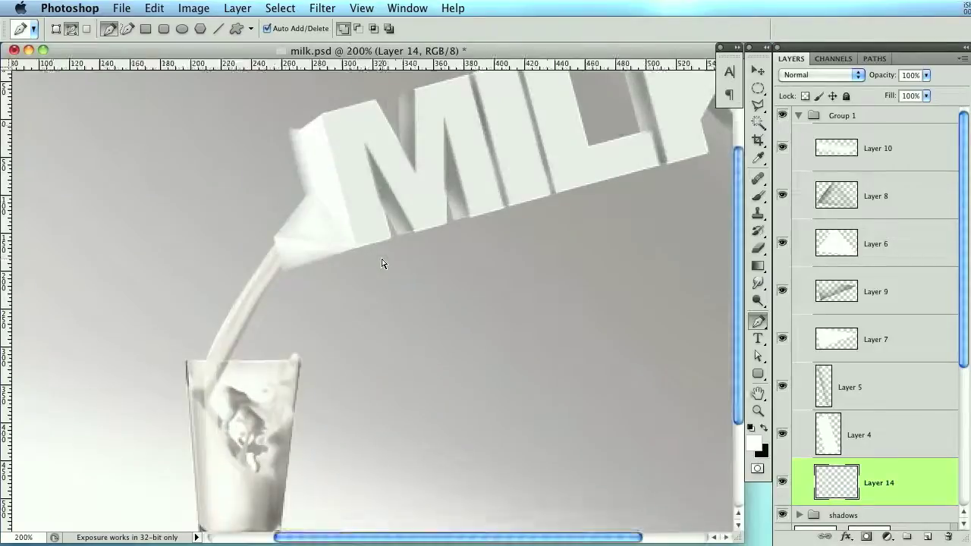
scroll(382, 263, "up", 3)
scroll(503, 249, "left", 2)
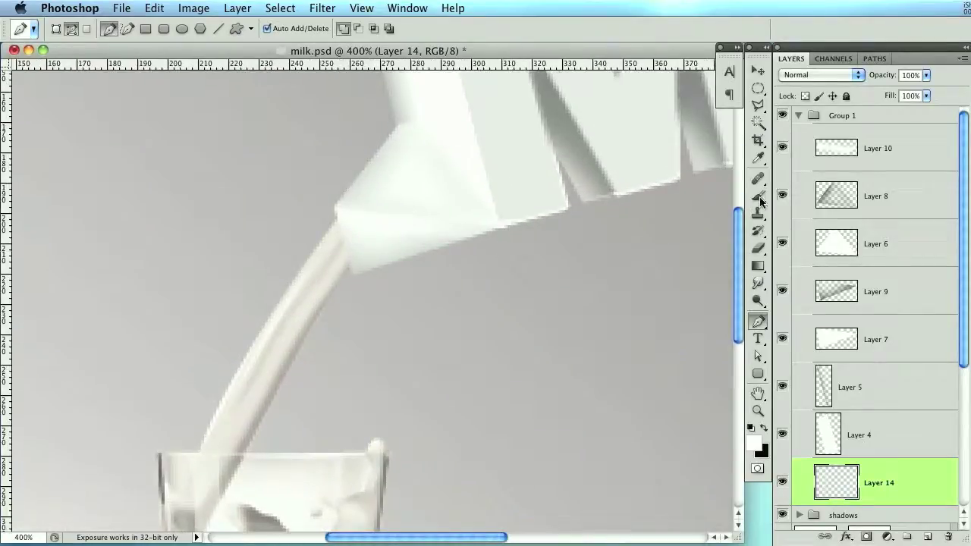
left_click(758, 198)
key("x")
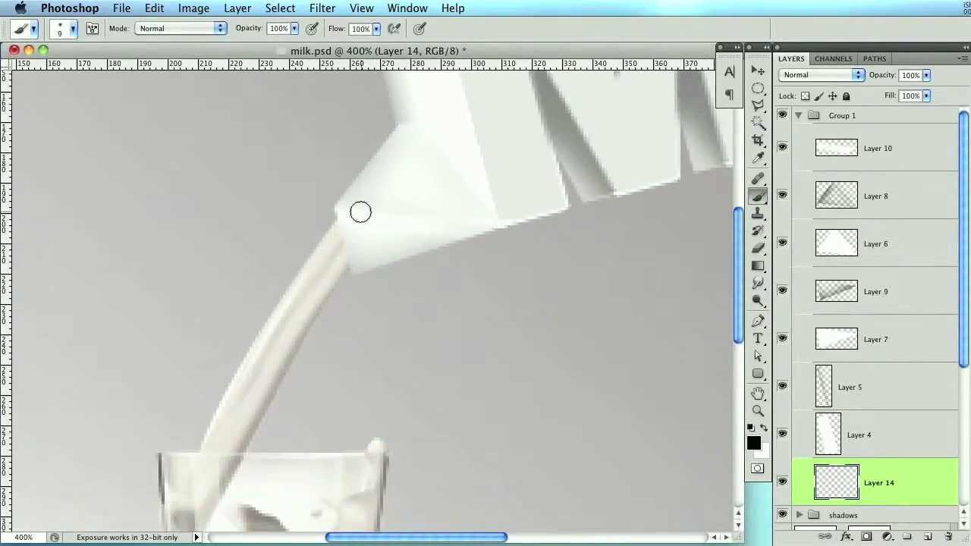
key("bracketright")
key("bracketright")
key("bracketright")
key("bracketright")
left_click(397, 246)
mouse_move(397, 245)
left_mouse_down()
mouse_move(394, 292)
mouse_move(379, 319)
left_mouse_up()
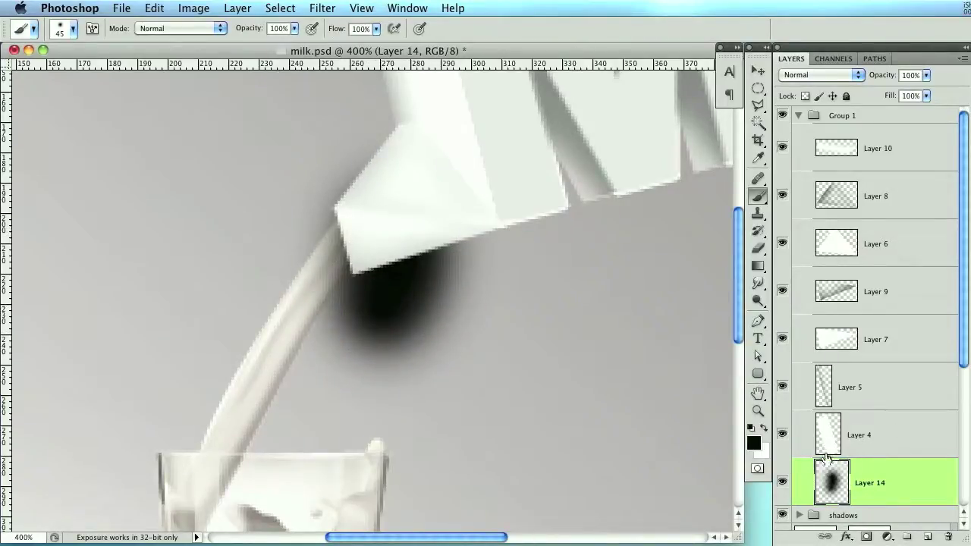
Trim Layer 14's black shadow to the milk stream by deleting everything outside Layer 11's outline, and deselect.
scroll(834, 440, "down", 6)
left_click(804, 364, "super")
left_click(280, 7)
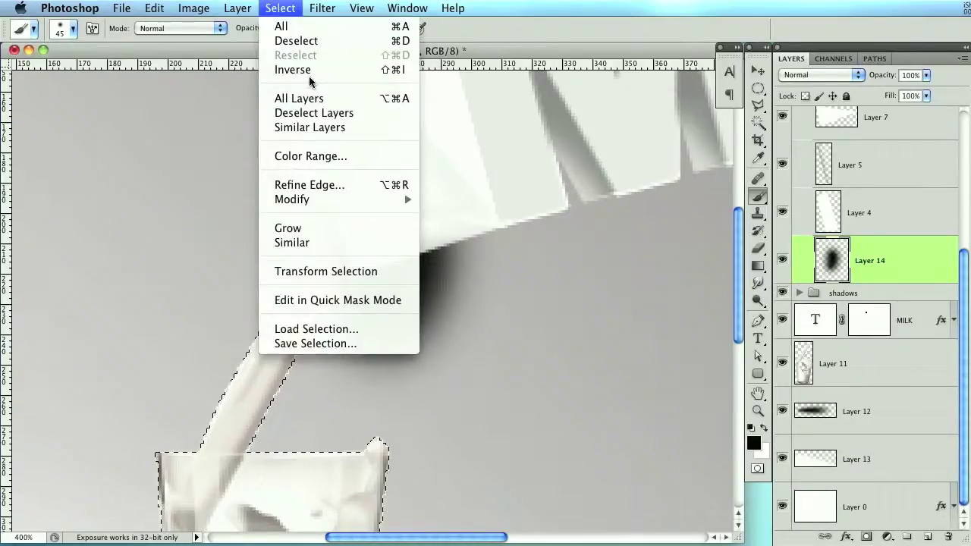
left_click(308, 70)
key("Delete")
key("super+d")
Lower the opacity of the spout shadow on Layer 14 to 74%.
left_click_drag(864, 76, 855, 75)
key("super+minus")
key("super+minus")
key("super+minus")
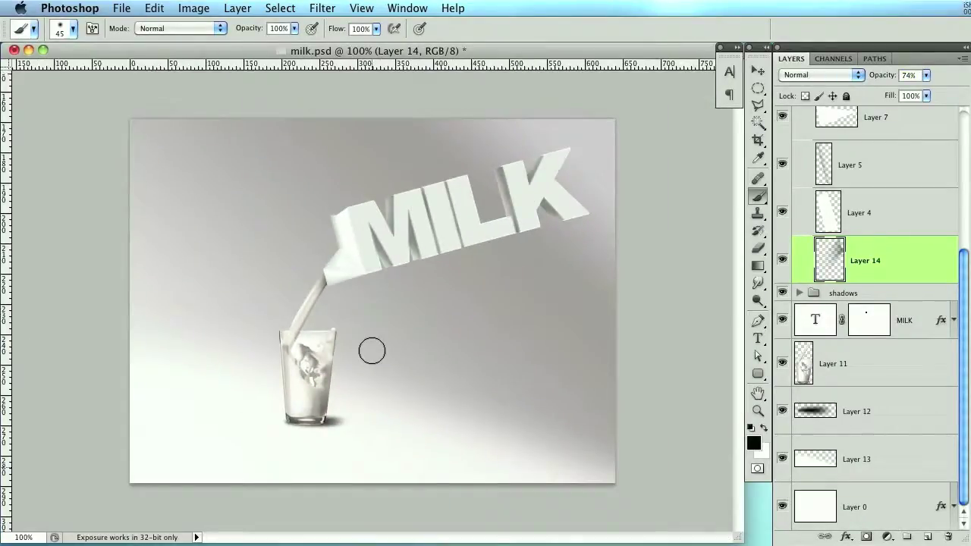